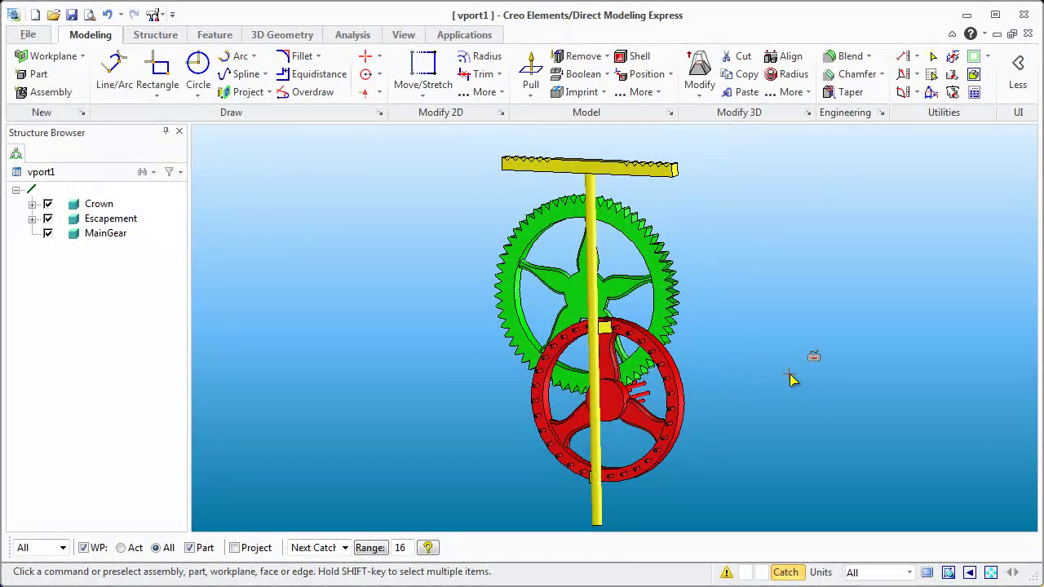
middle_drag(672, 351, 629, 359)
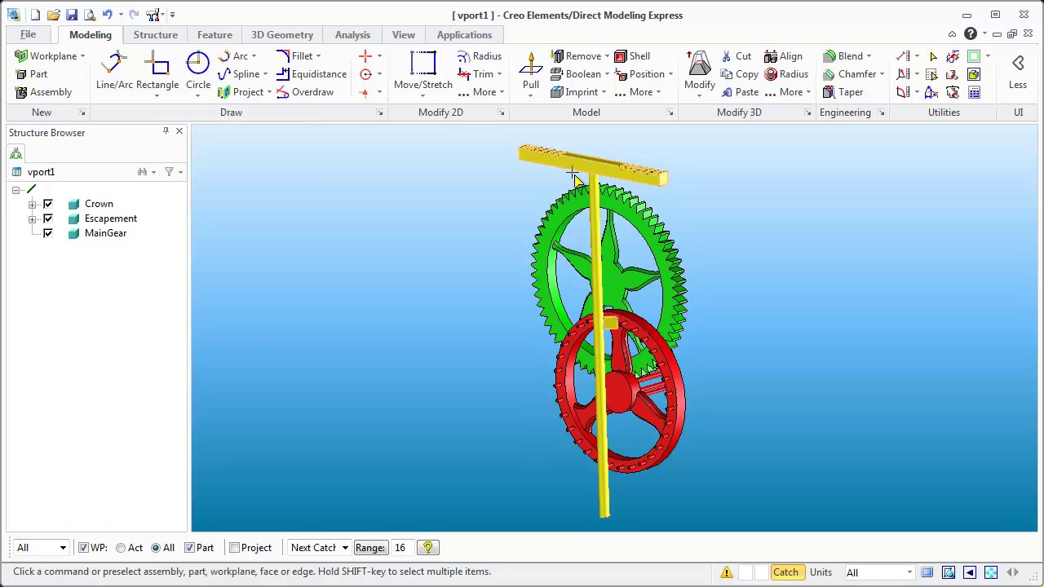
middle_drag(449, 365, 495, 335)
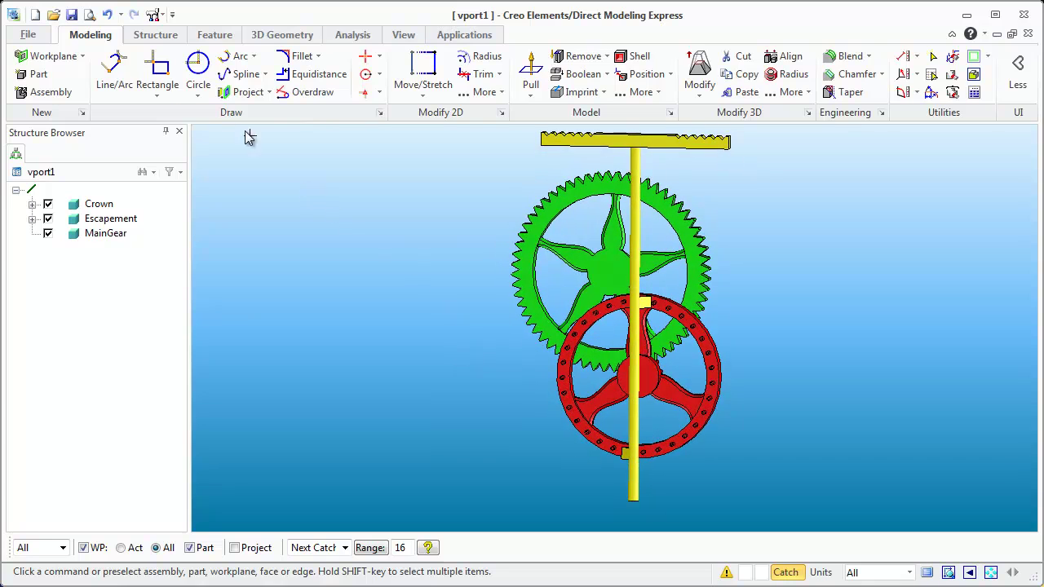
click(83, 57)
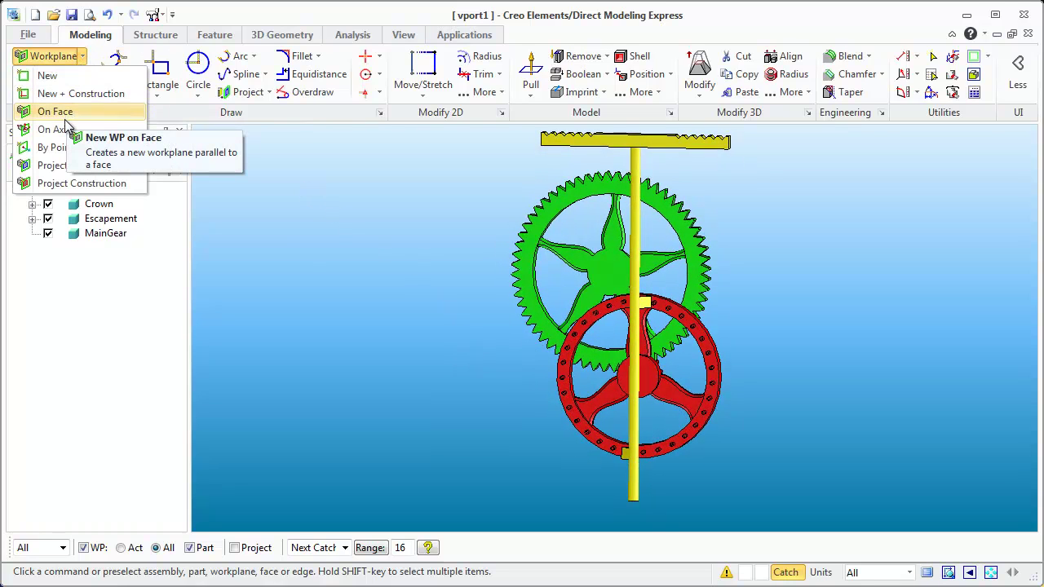
click(67, 118)
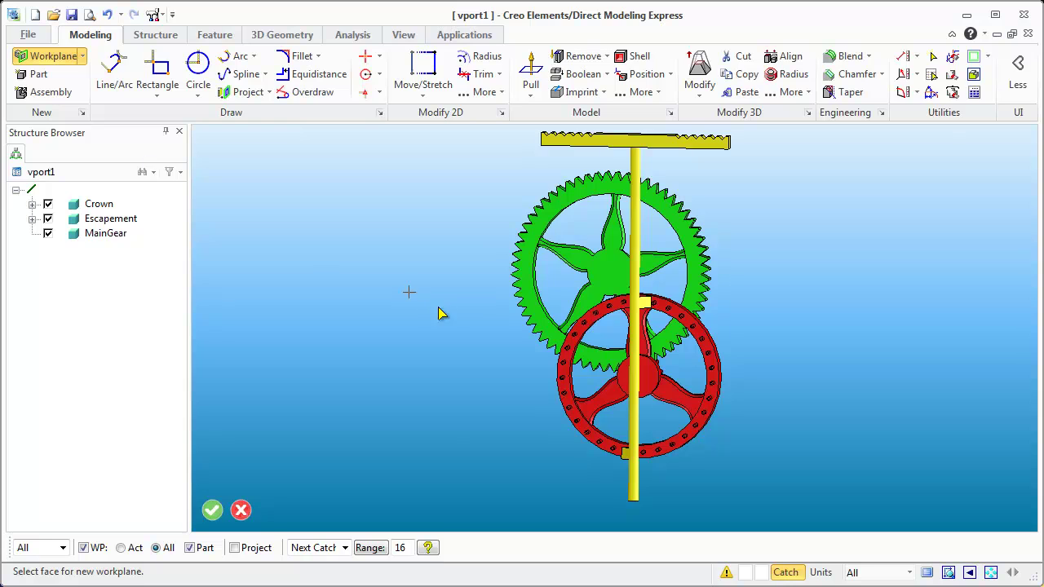
scroll(649, 377, up, 2)
click(650, 375)
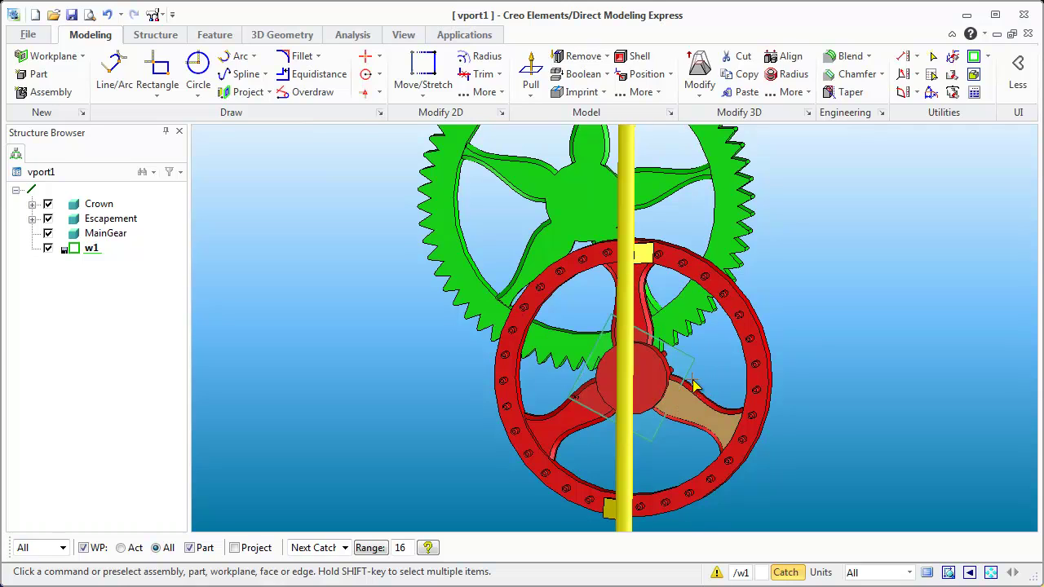
click(367, 57)
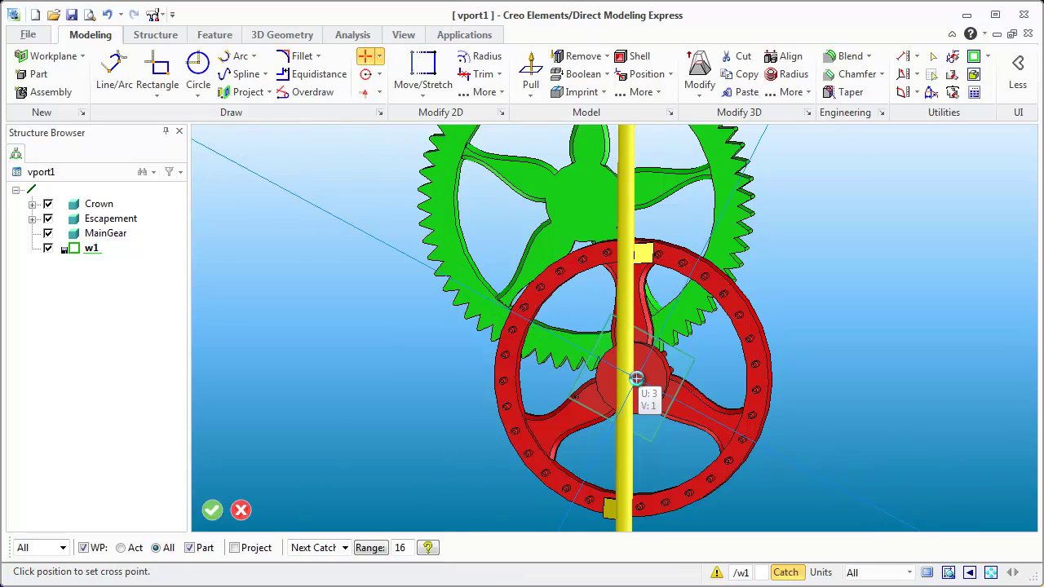
scroll(683, 415, up, 3)
click(661, 394)
middle_drag(634, 345, 596, 359)
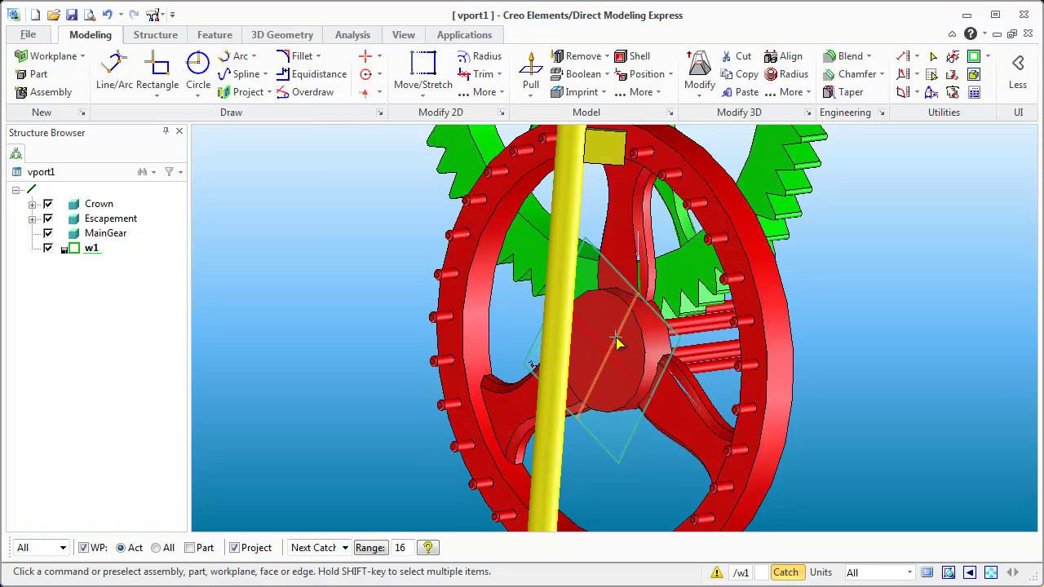
key(ctrl+z)
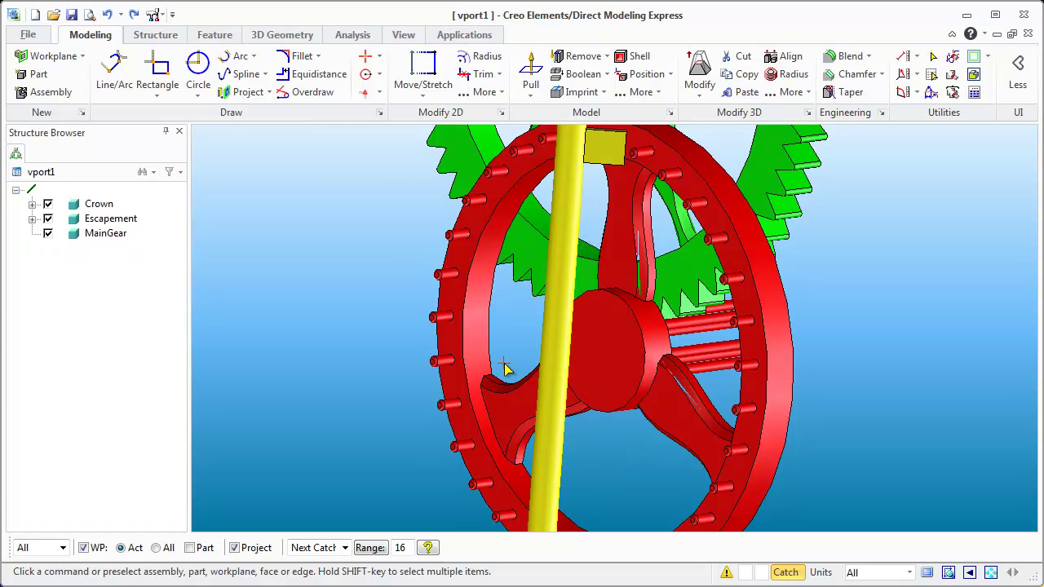
Create a workplane on the front face of the yellow toothed crossbar above the gears
scroll(505, 370, down, 5)
middle_drag(500, 369, 564, 303)
scroll(553, 245, up, 3)
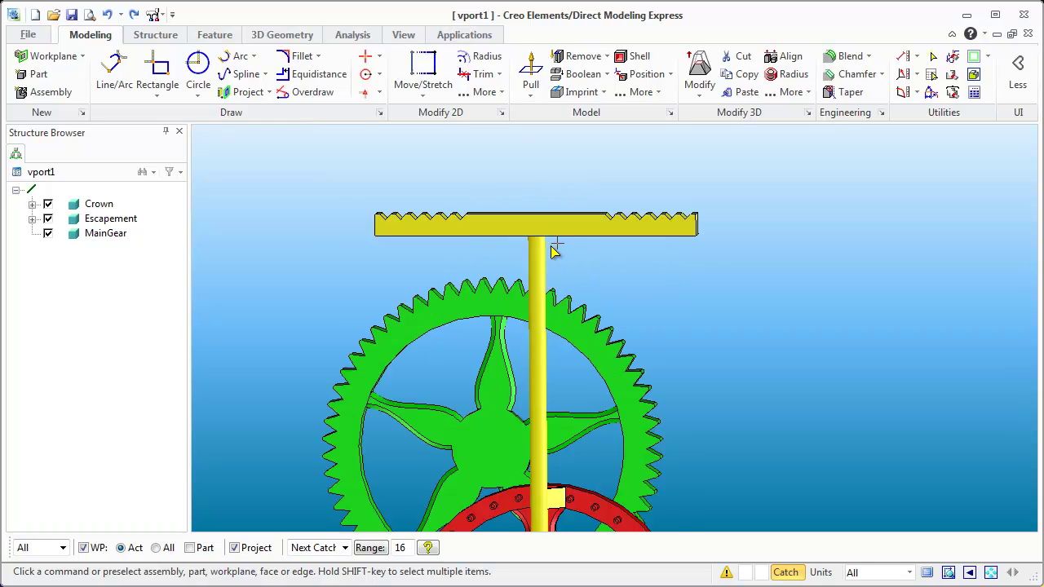
scroll(546, 244, up, 2)
click(535, 233)
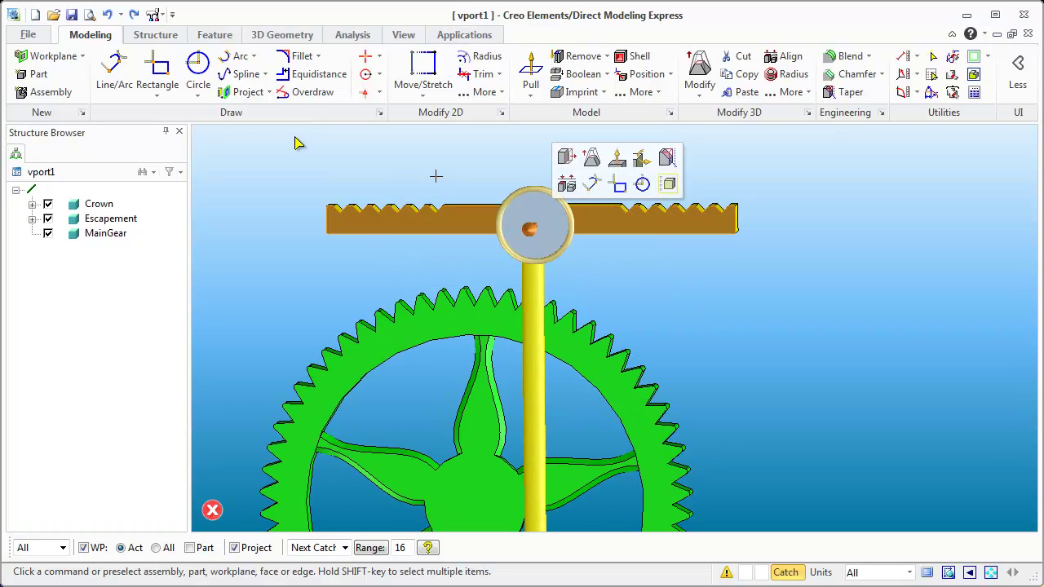
click(54, 56)
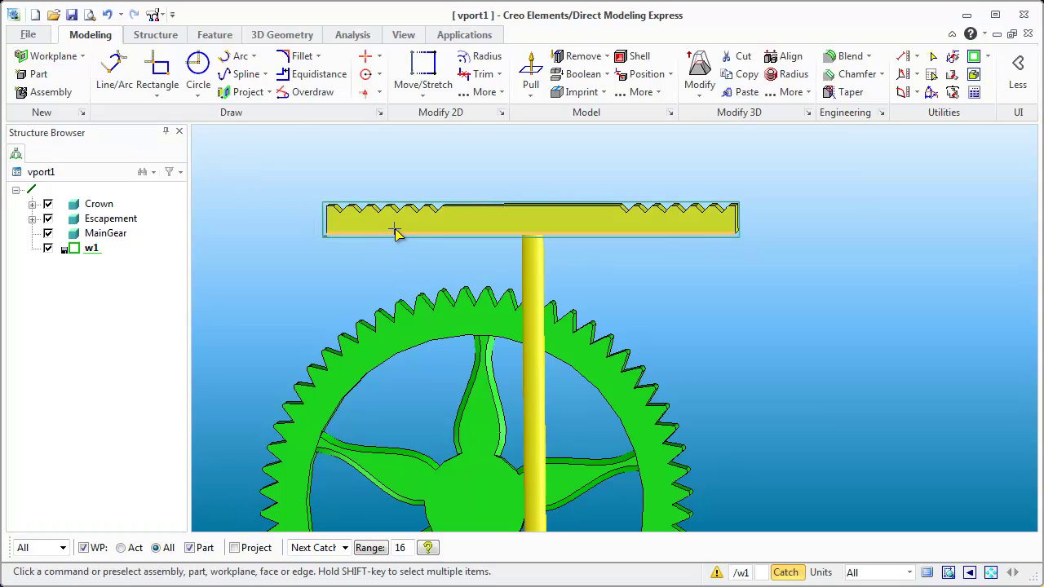
Create a new part named Frame at the top level of the model
scroll(497, 331, down, 5)
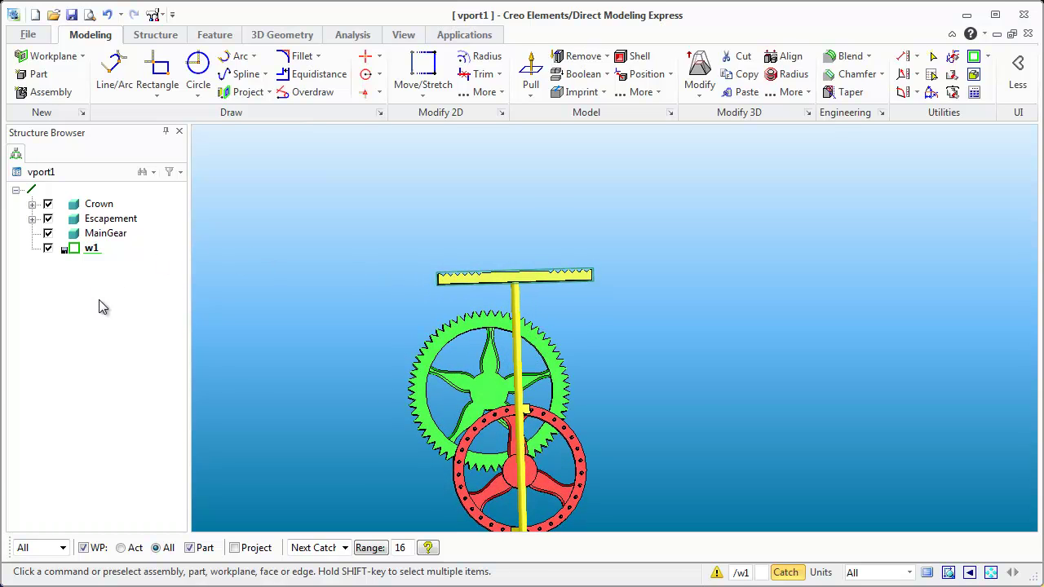
click(36, 75)
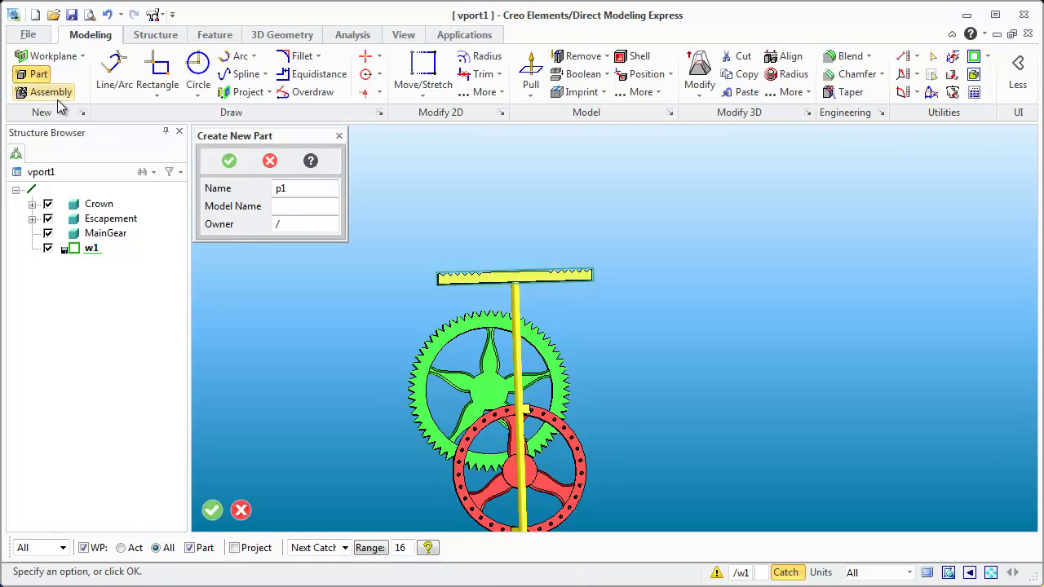
click(276, 188)
text(Frame)
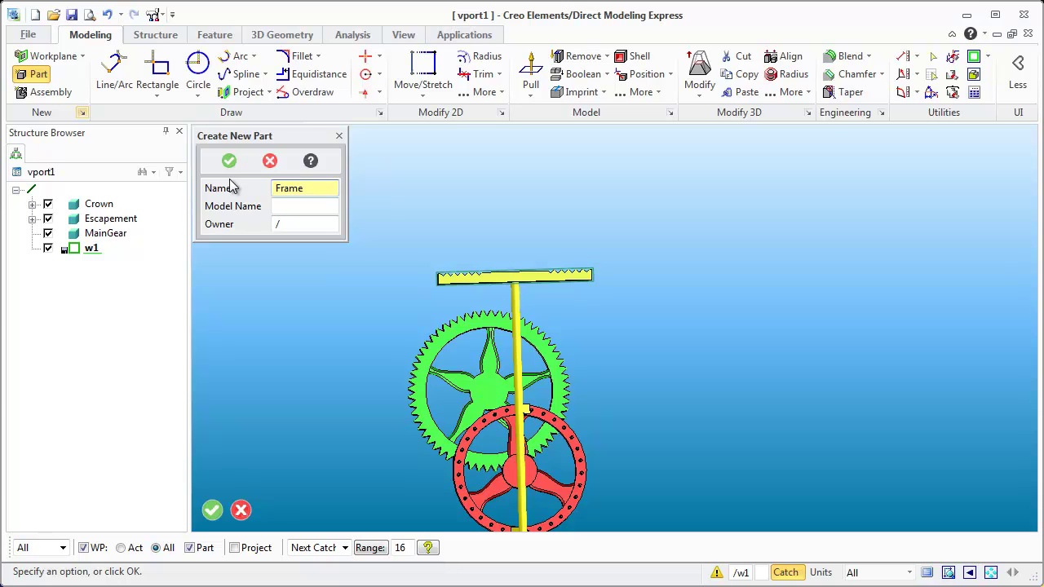
click(229, 161)
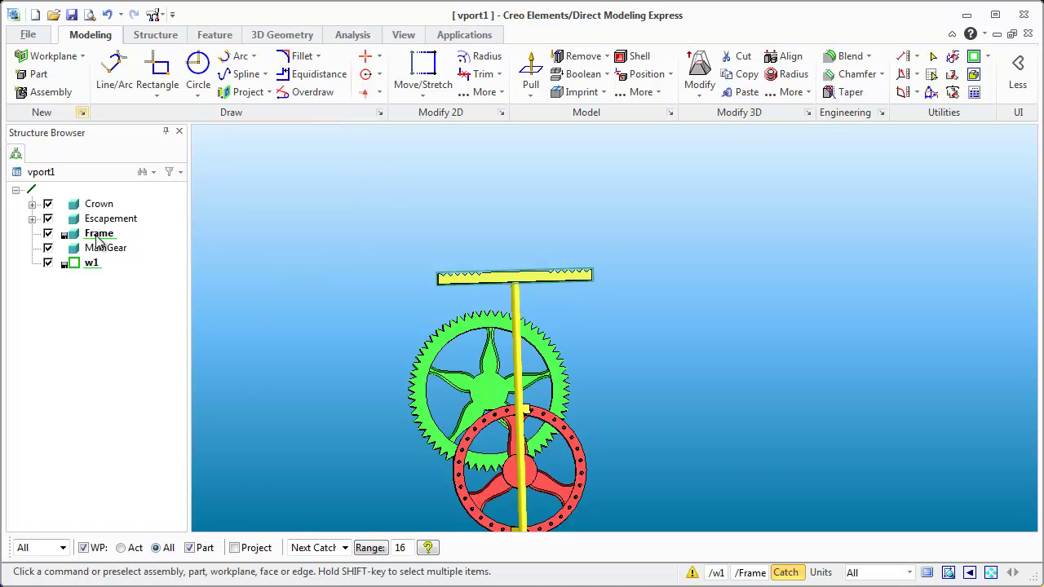
right_click(97, 235)
click(135, 290)
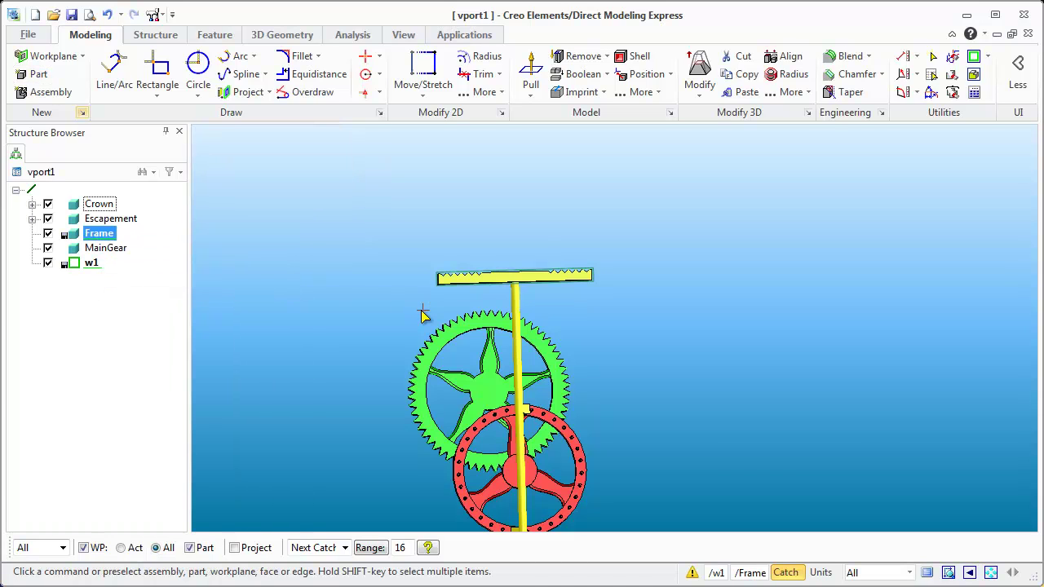
scroll(599, 309, up, 5)
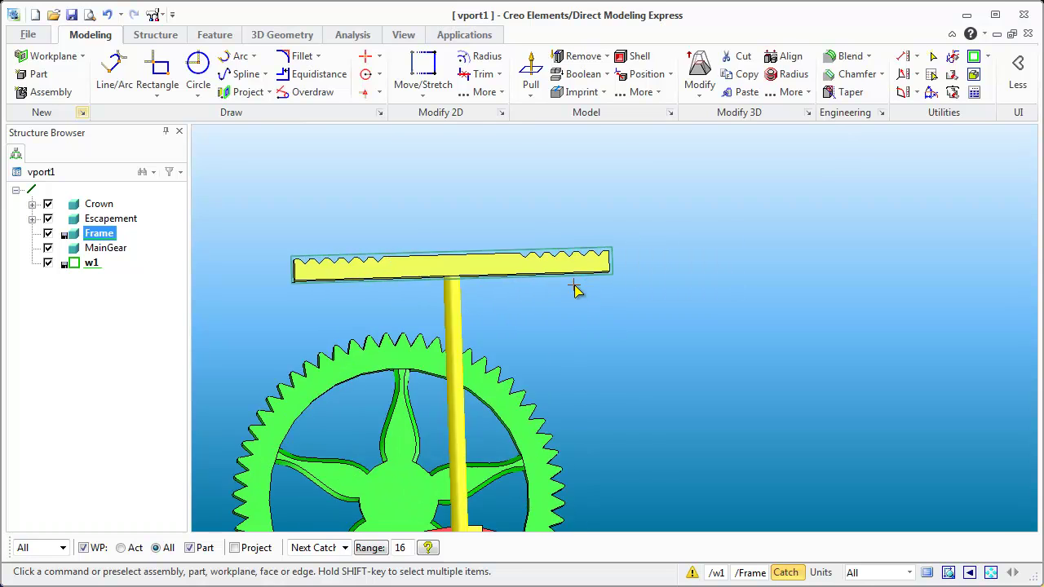
middle_drag(575, 204, 659, 237)
click(663, 237)
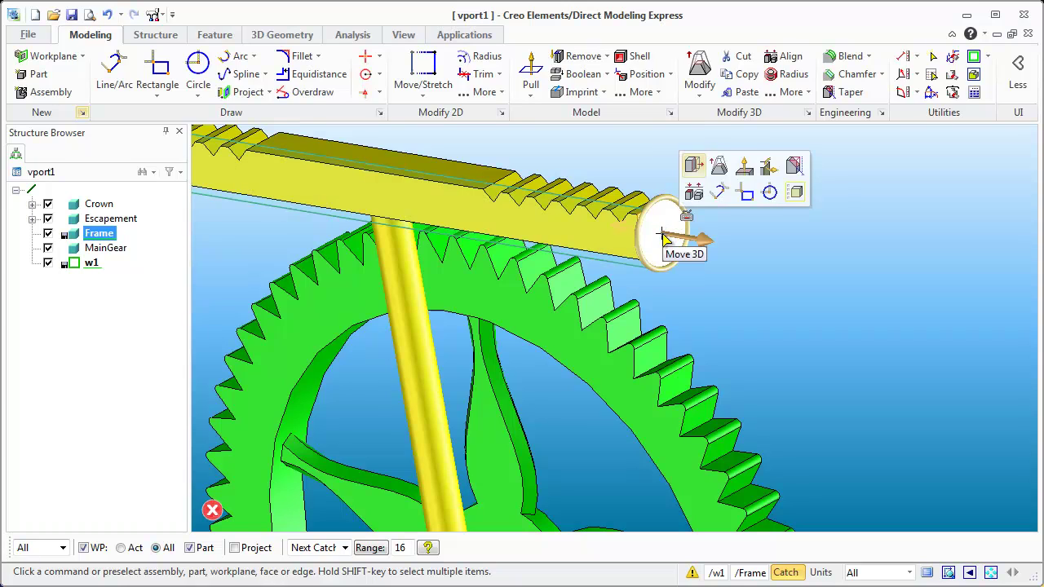
click(724, 291)
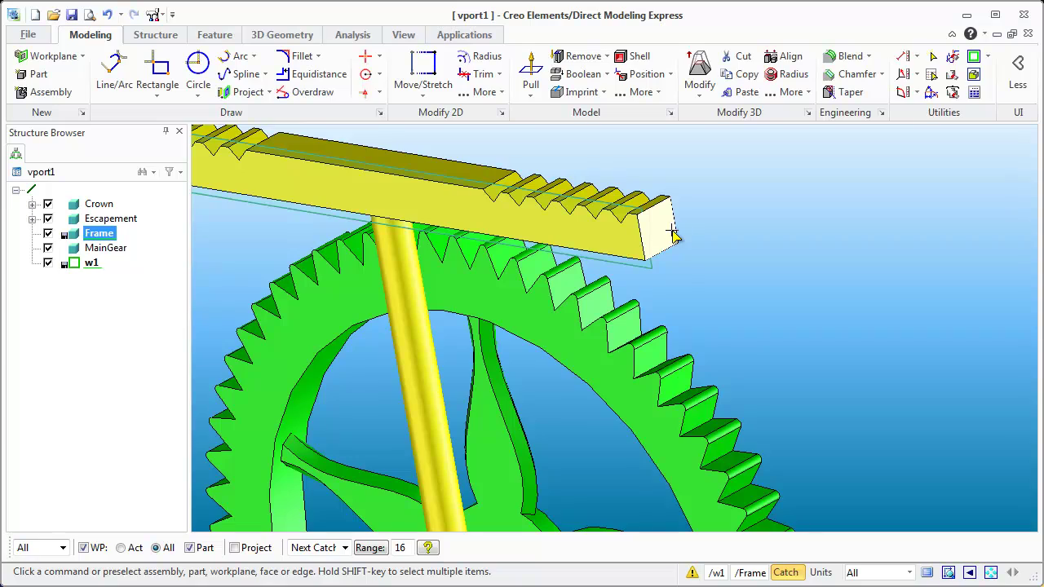
Move workplane w1 by 5 away from the yellow crossbar's face, on the side opposite the green gear
scroll(294, 258, down, 3)
middle_drag(321, 335, 298, 315)
click(333, 228)
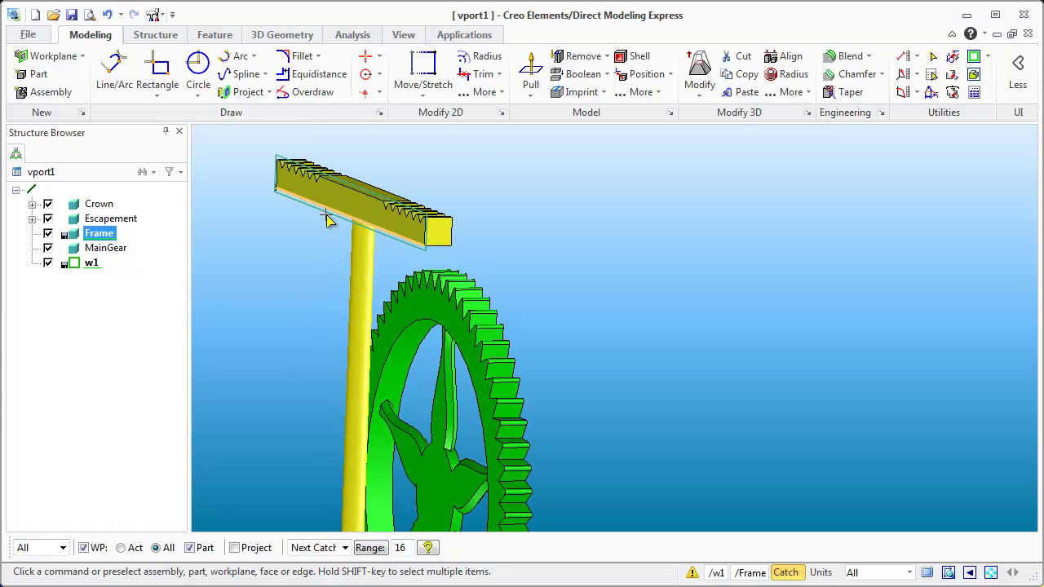
scroll(326, 224, up, 3)
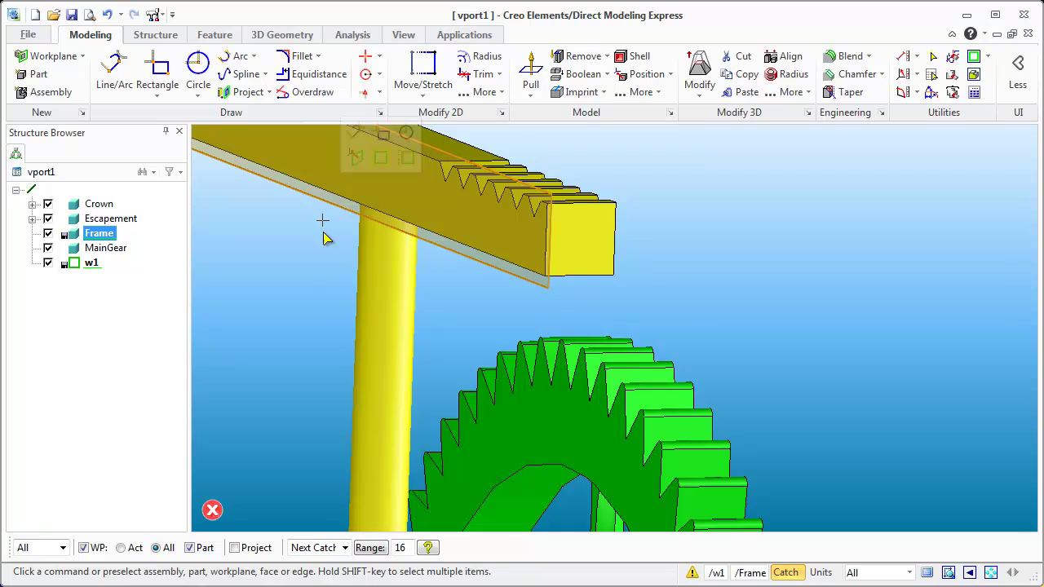
scroll(326, 226, down, 5)
middle_drag(326, 226, 478, 399)
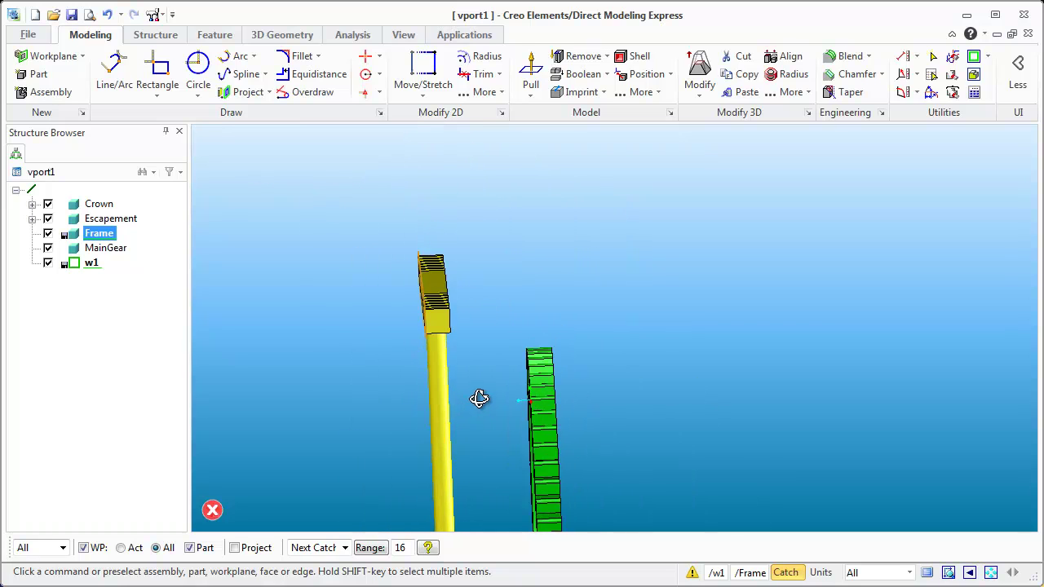
scroll(404, 302, up, 1)
middle_drag(413, 294, 424, 372)
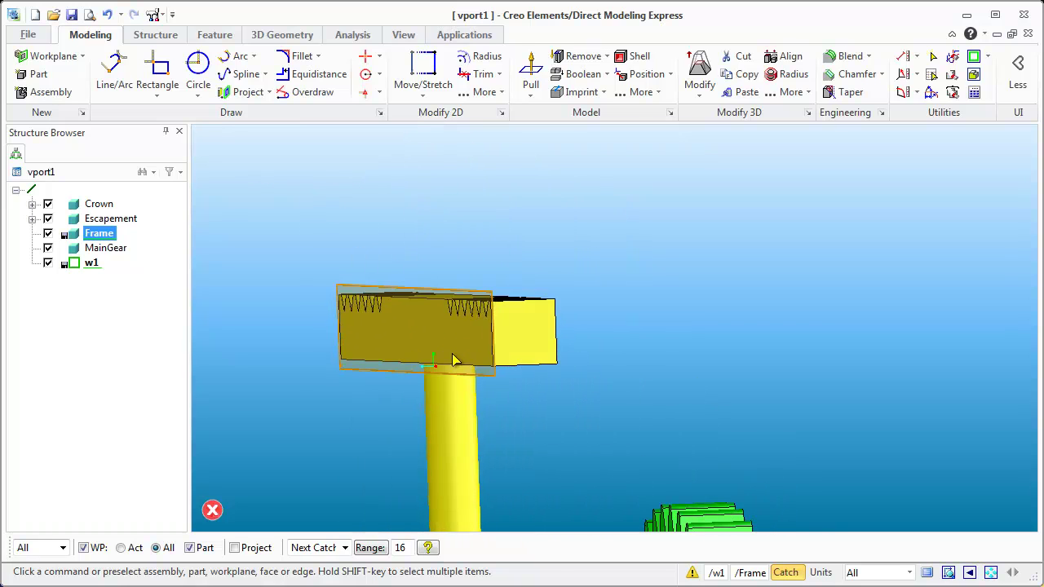
click(400, 375)
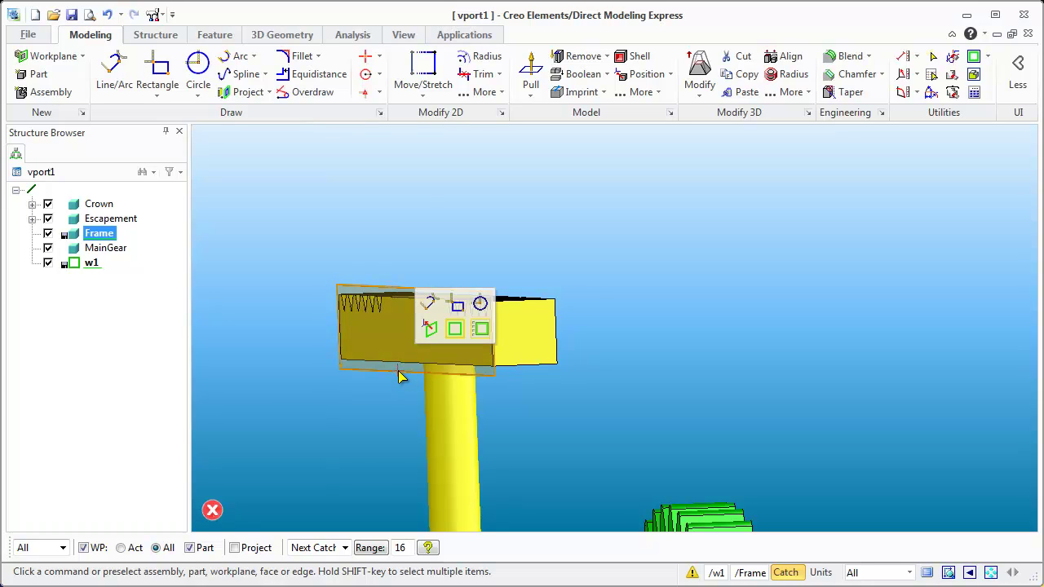
click(430, 333)
click(430, 339)
mouse_move(431, 343)
middle_down()
mouse_move(405, 354)
mouse_move(424, 362)
middle_up()
drag(391, 308, 361, 310)
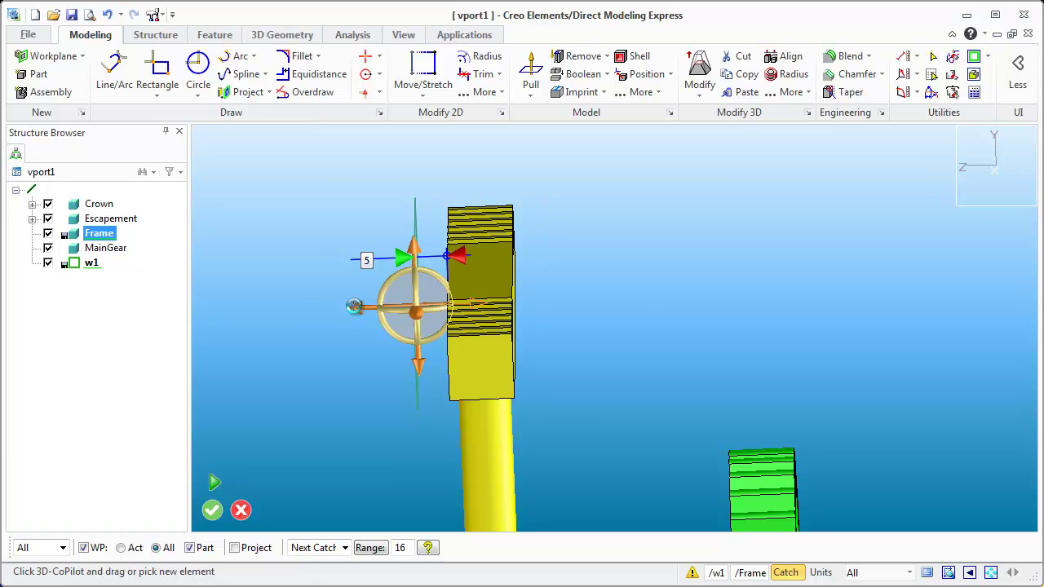
middle_click(361, 312)
scroll(398, 435, down, 5)
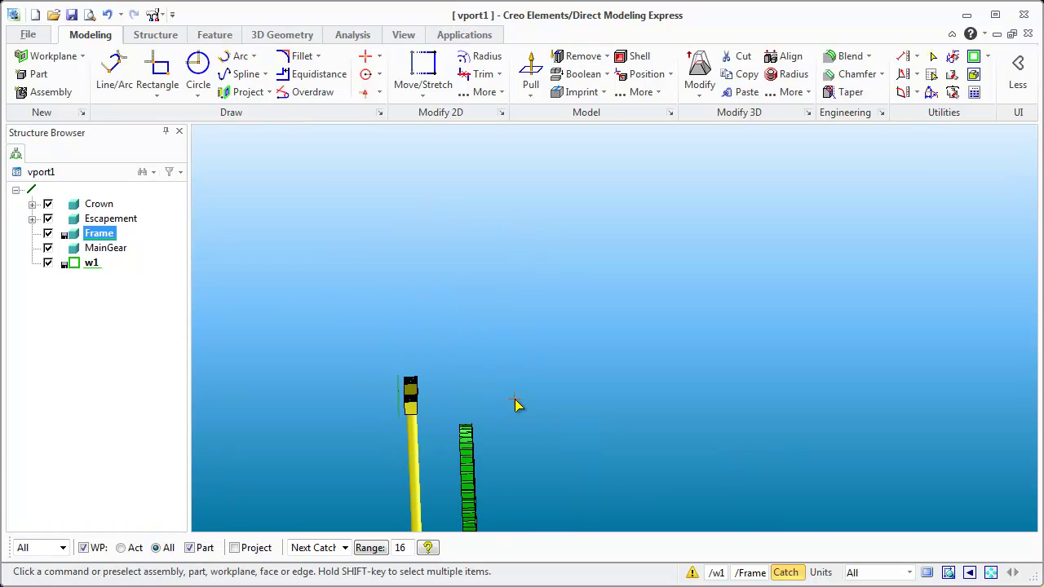
middle_drag(514, 399, 602, 359)
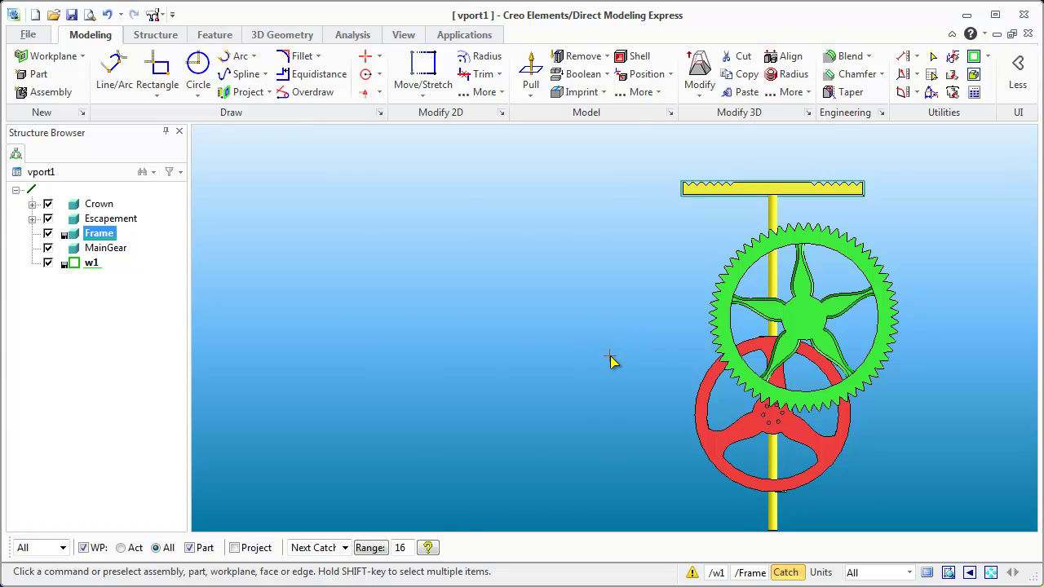
key(Home)
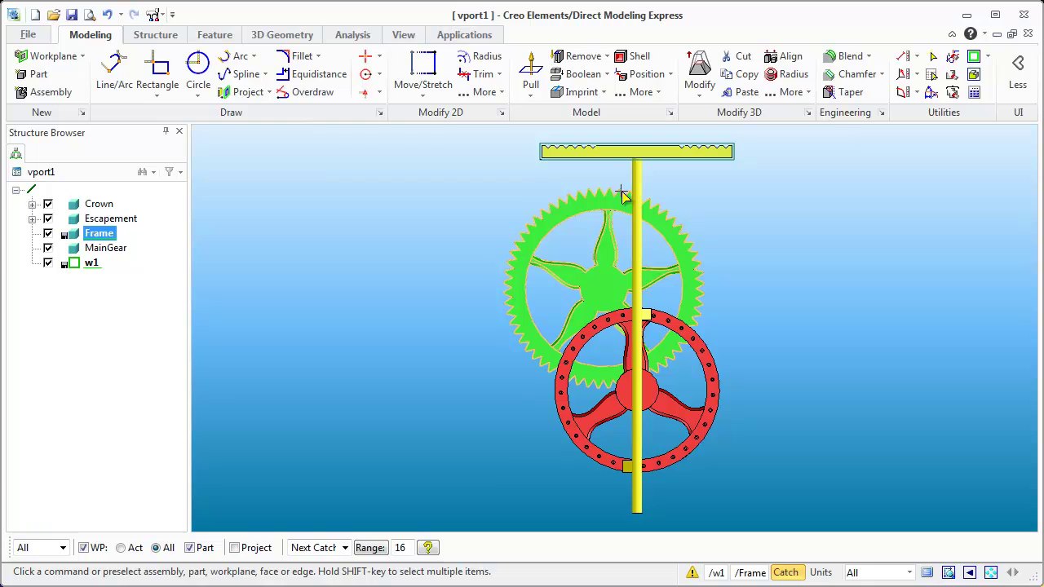
scroll(616, 299, up, 1)
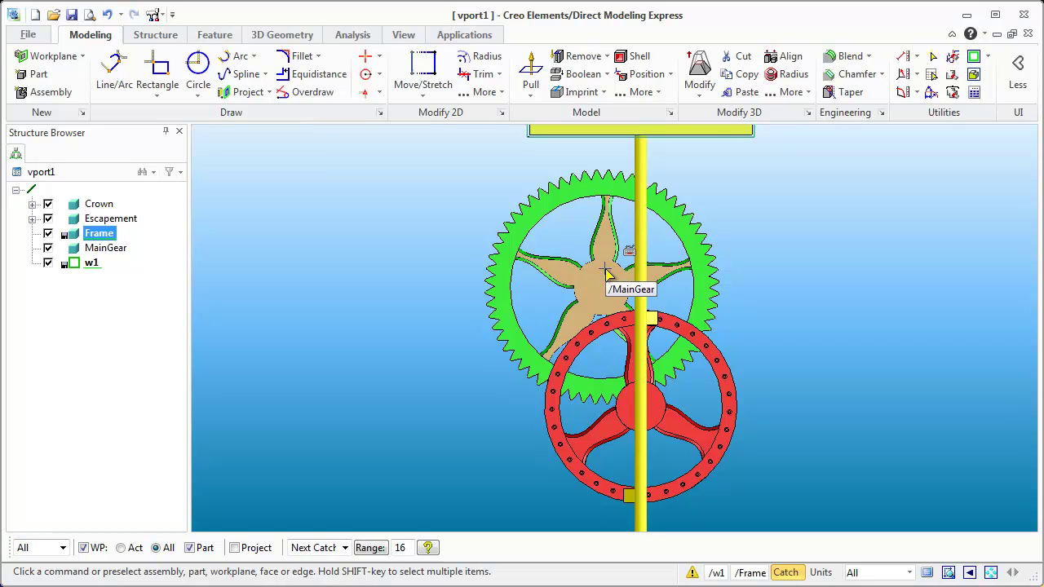
click(606, 294)
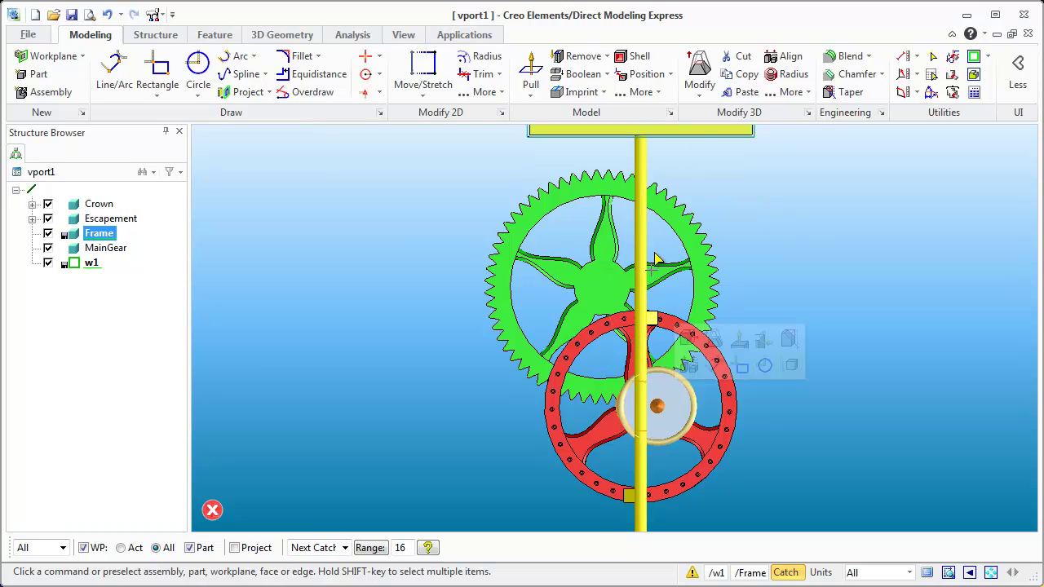
mouse_move(644, 228)
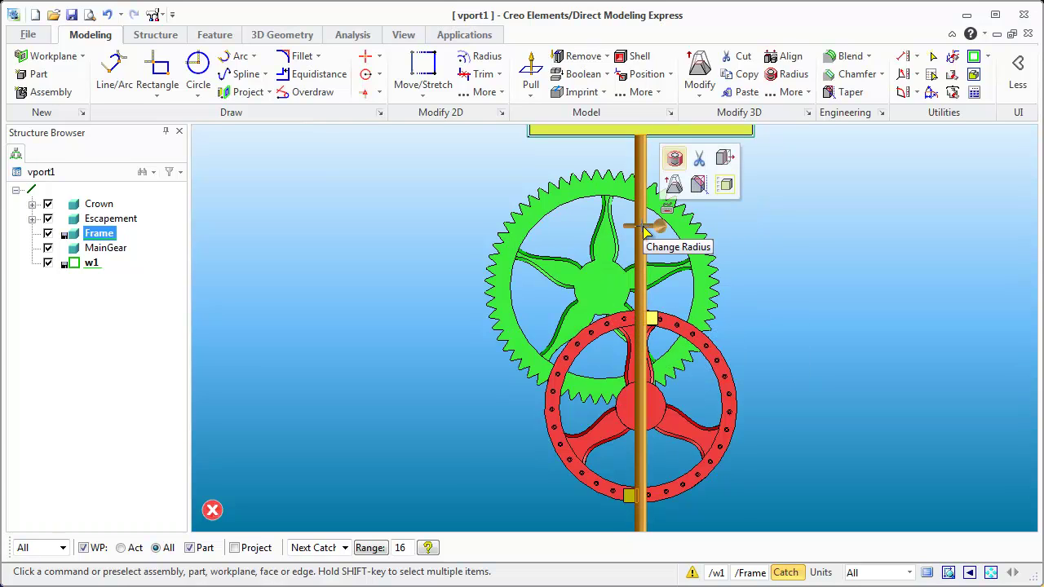
click(275, 189)
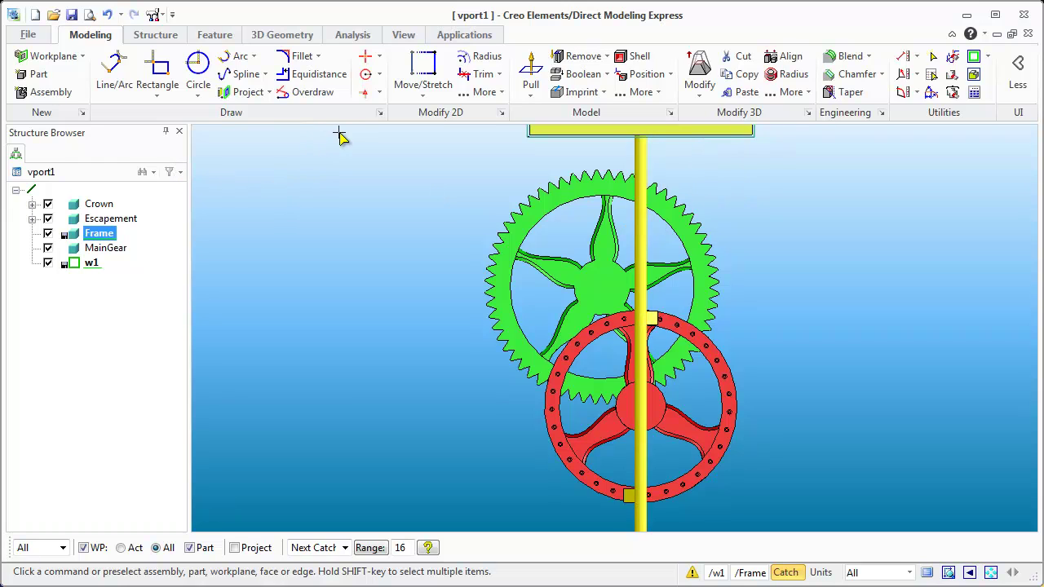
Project the green main gear's hub face, the red wheel's hub face and the yellow vertical shaft onto workplane w1 as construction geometry
click(270, 93)
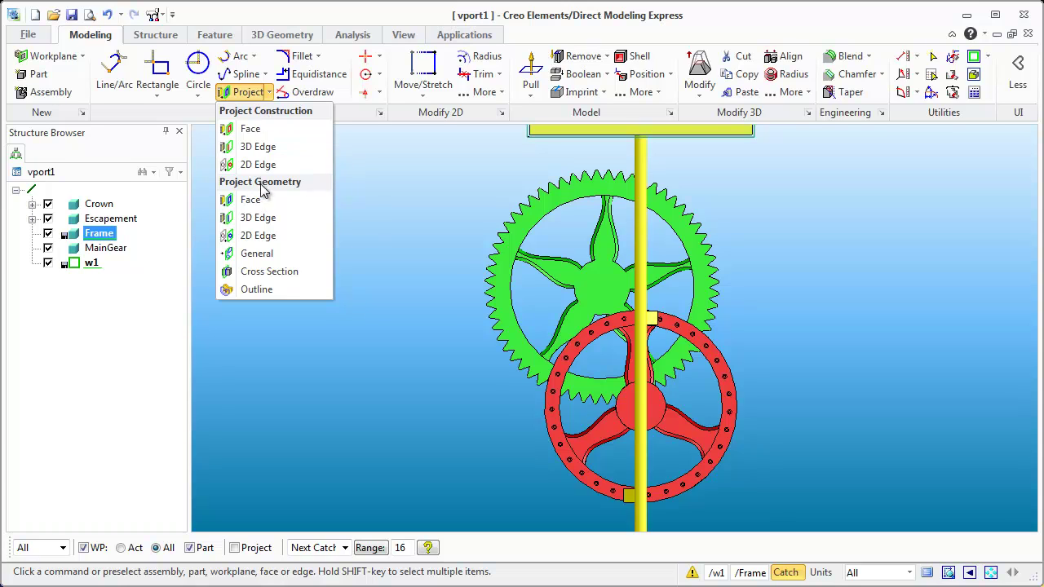
click(250, 131)
click(599, 289)
click(634, 416)
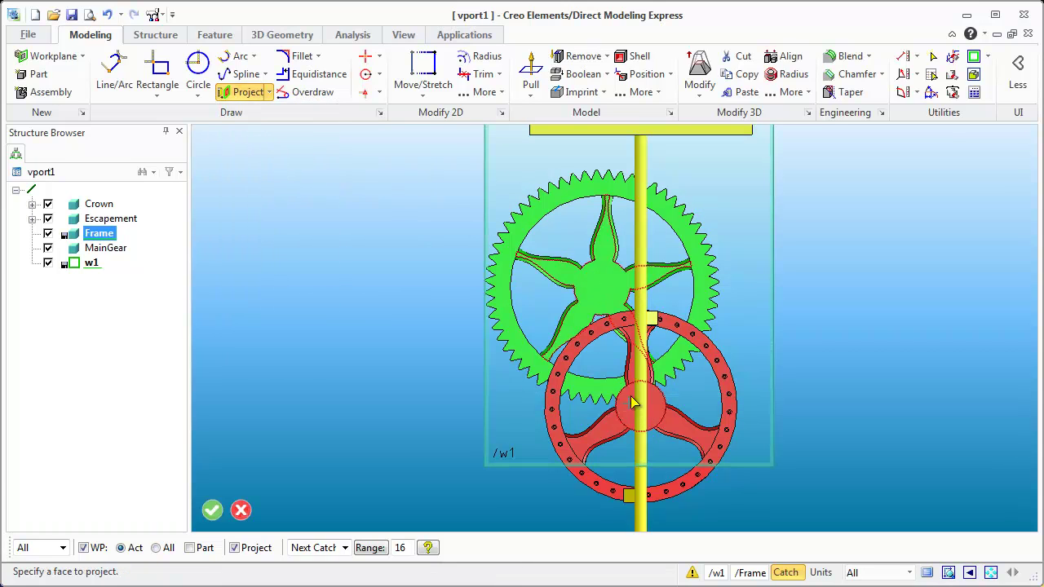
click(643, 189)
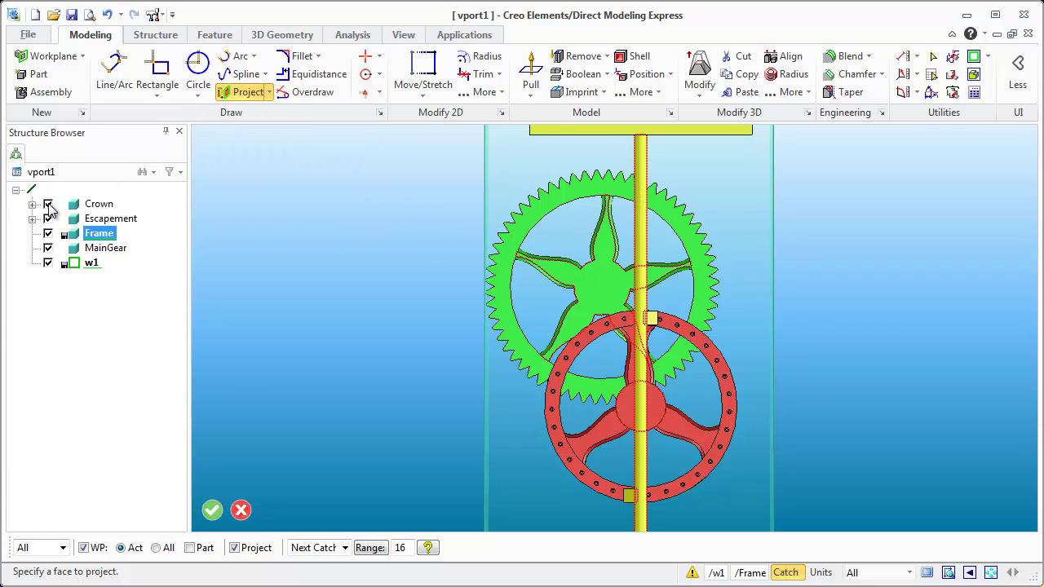
Hide the Crown, Escapement and MainGear so only the Frame part and workplane w1 are displayed
click(48, 205)
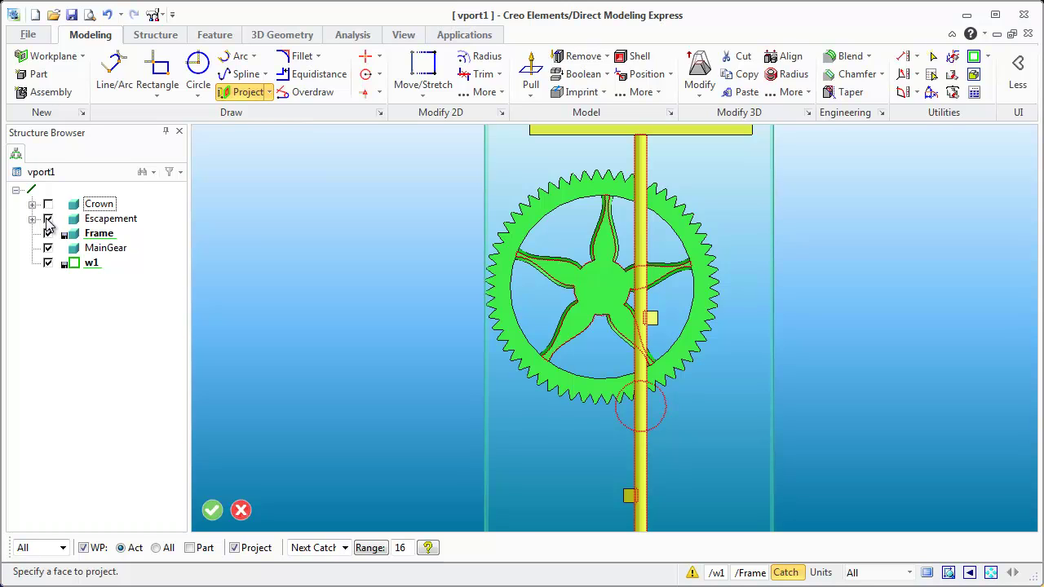
click(47, 219)
click(47, 249)
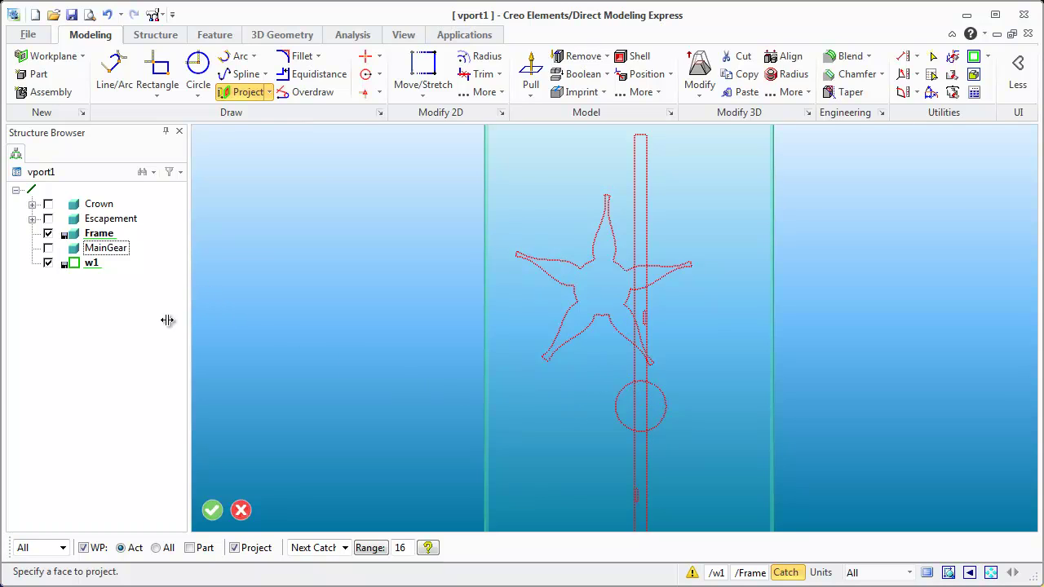
Draw a closed downward-pointing triangle on w1, with a horizontal top edge about 127 long and its tip near the projected shaft's lower end
middle_drag(602, 317, 633, 389)
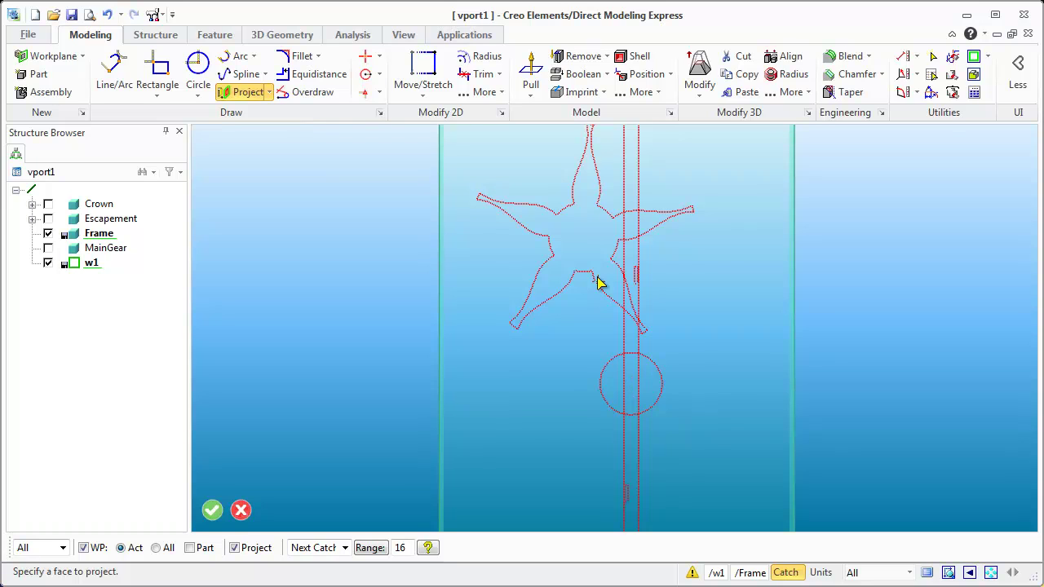
scroll(523, 254, down, 2)
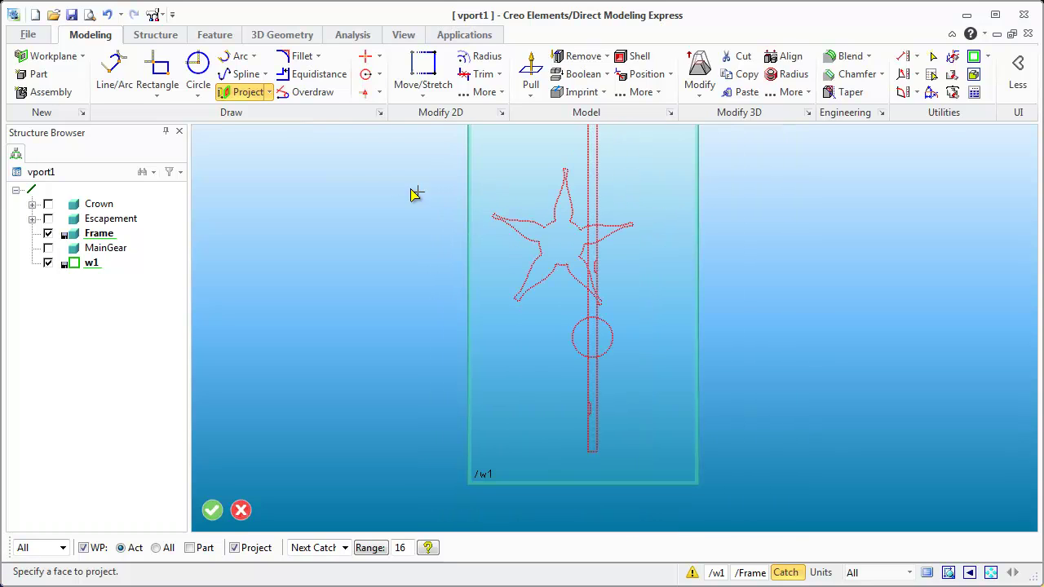
click(380, 57)
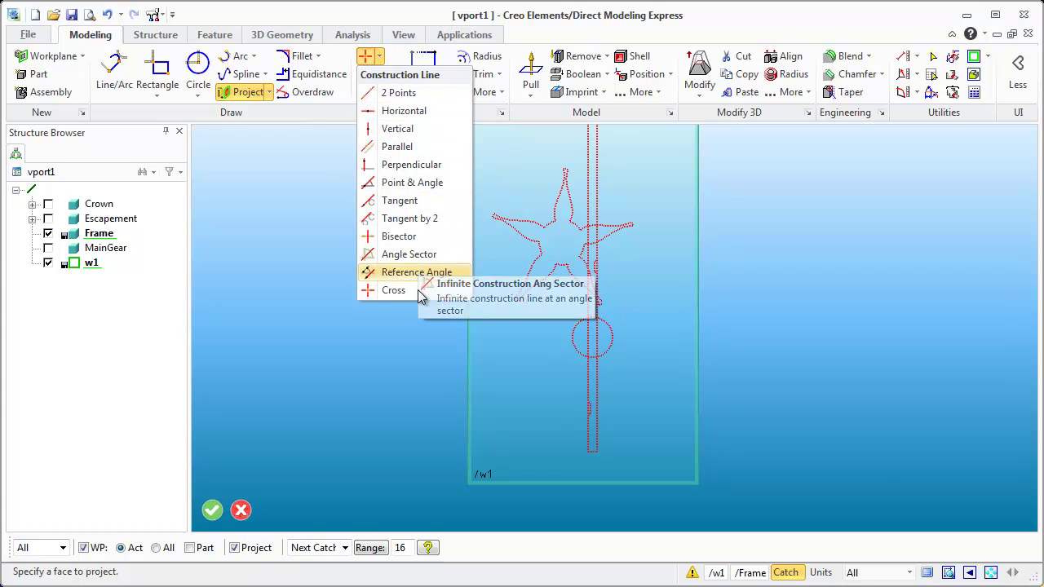
click(115, 72)
click(114, 72)
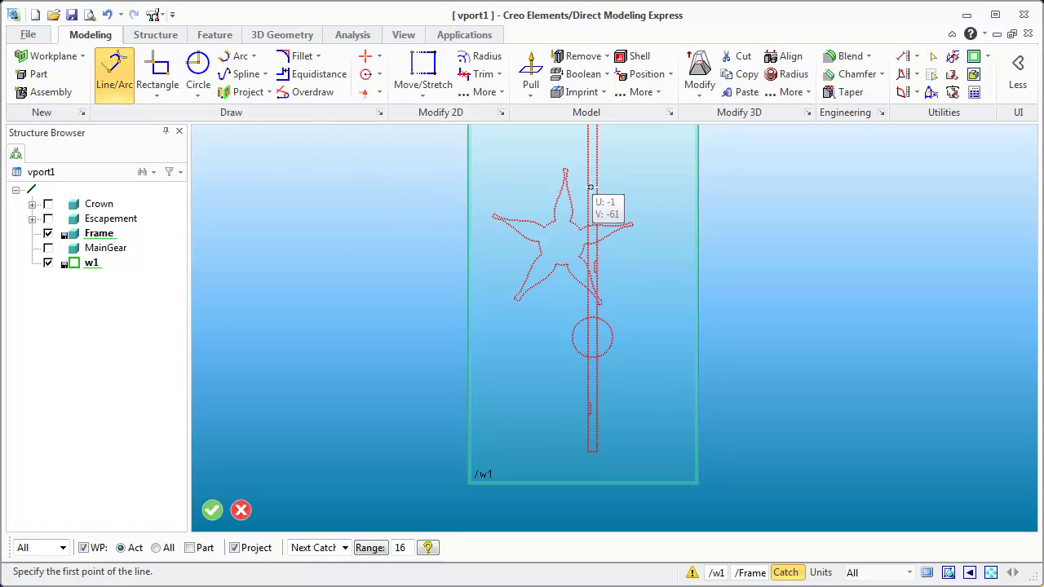
scroll(620, 176, down, 2)
scroll(621, 175, up, 3)
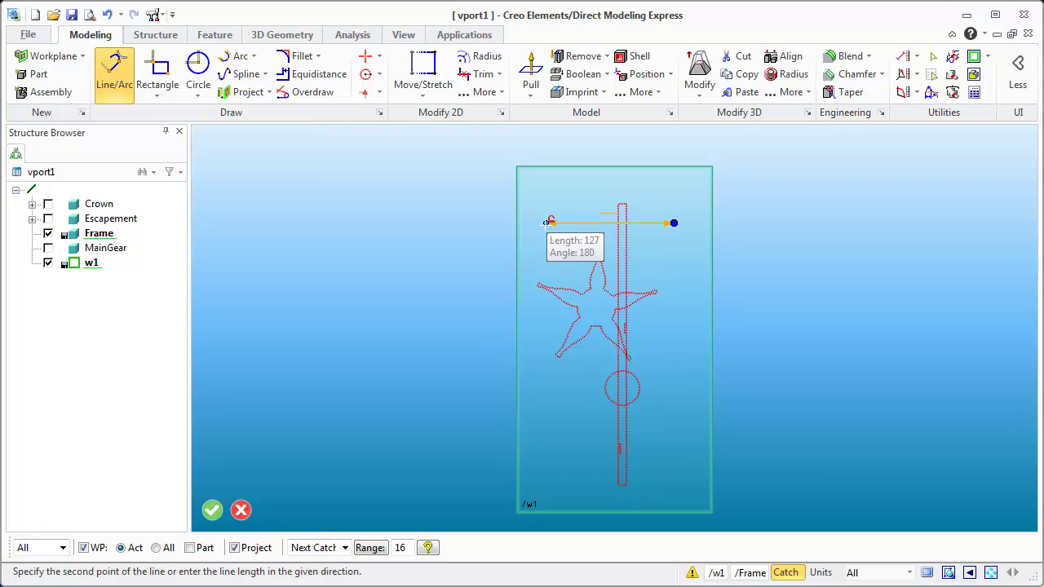
click(546, 223)
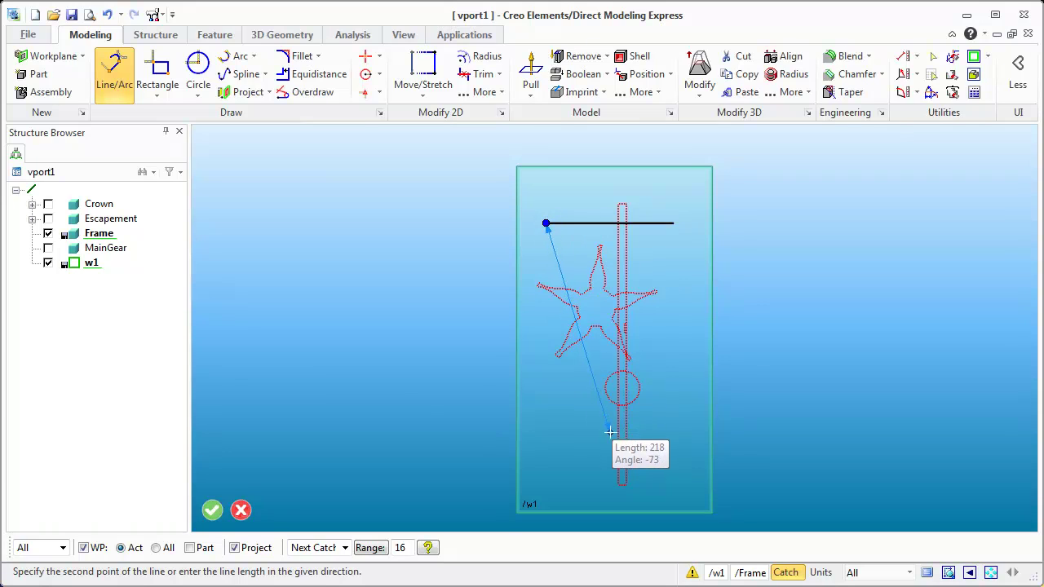
click(644, 482)
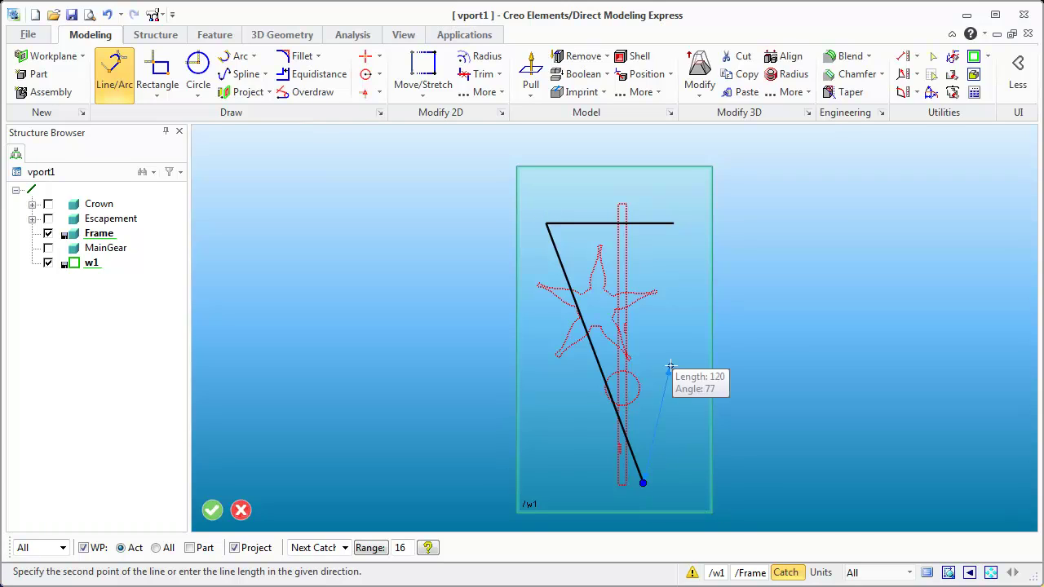
click(674, 223)
scroll(634, 291, up, 2)
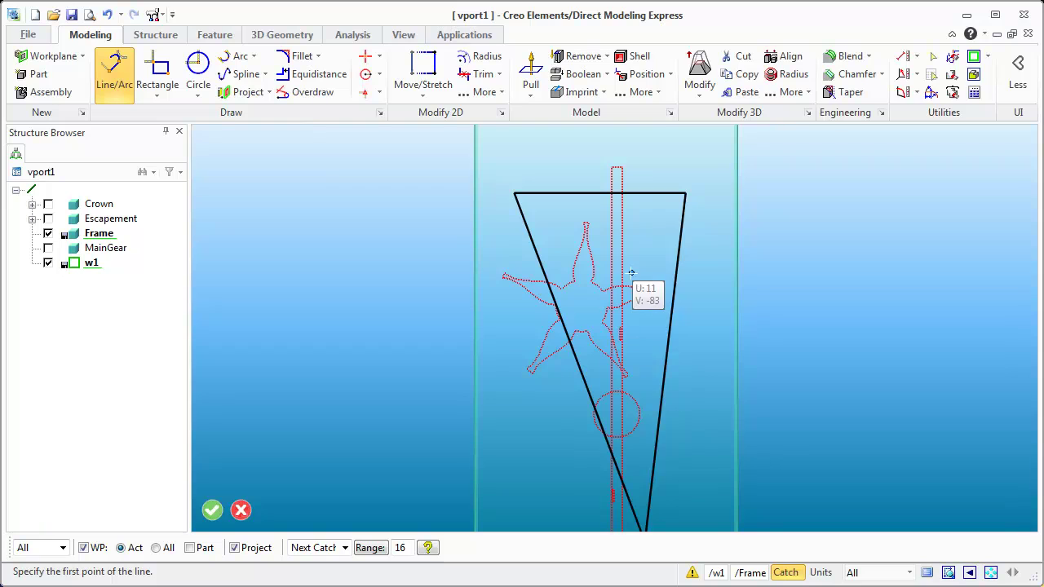
key(Escape)
scroll(593, 285, down, 1)
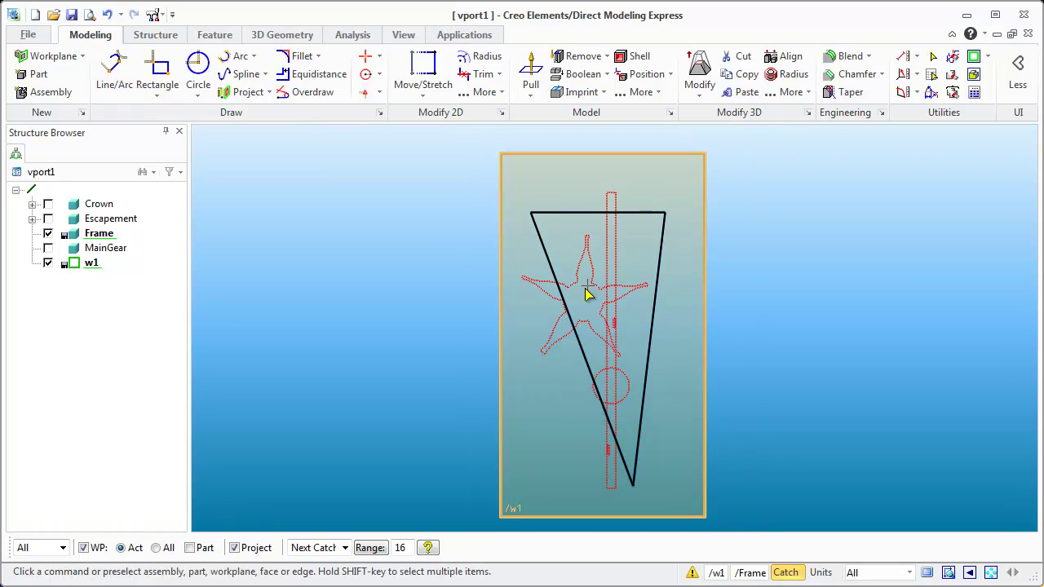
Convert the triangle's three lines from profile to construction geometry
click(550, 264)
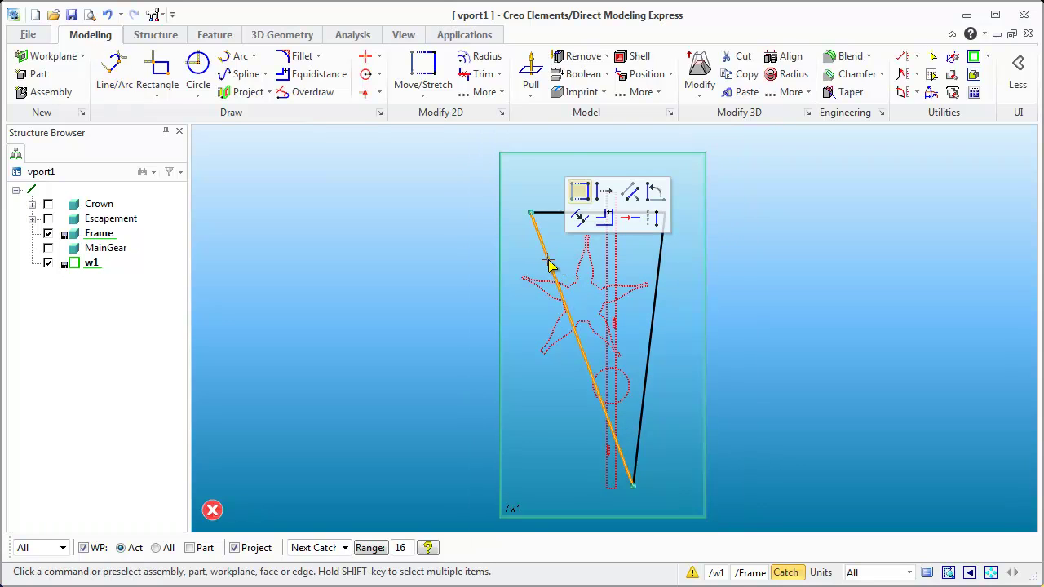
click(630, 217)
click(584, 217)
click(660, 256)
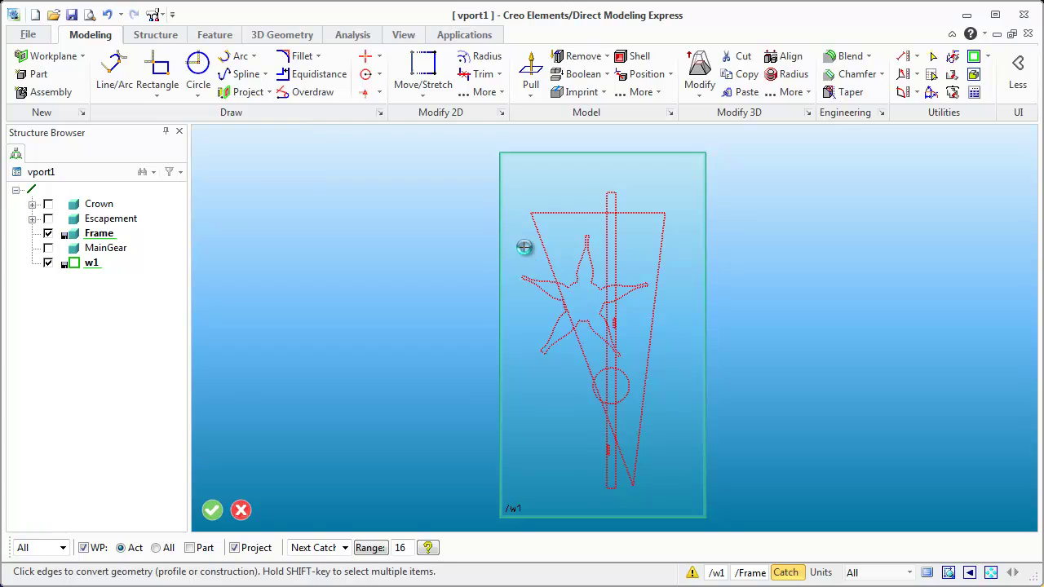
middle_click(530, 252)
Convert the triangle's left slanted line to profile geometry and back to construction geometry
click(546, 246)
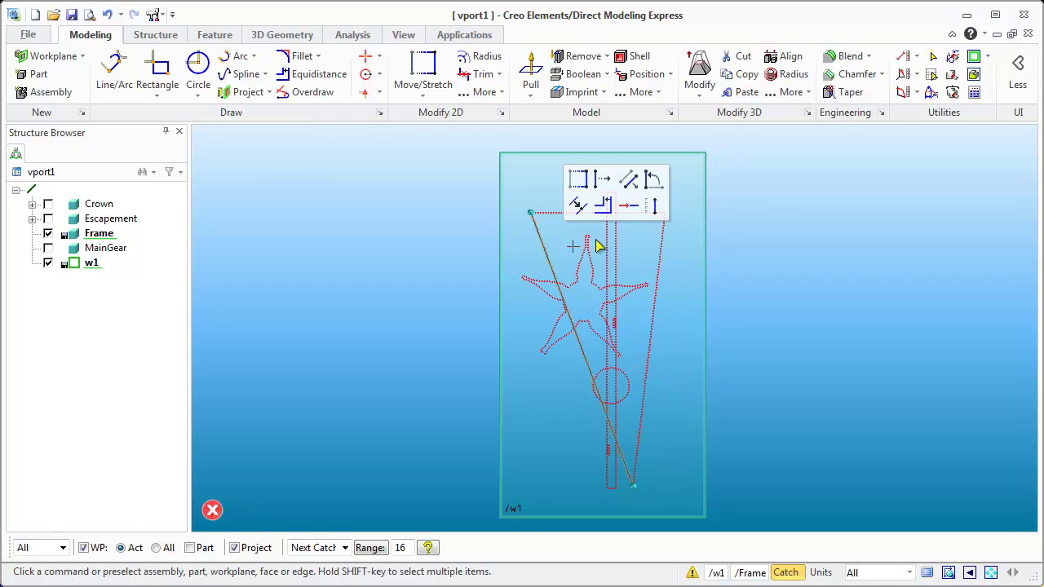
click(632, 208)
click(548, 246)
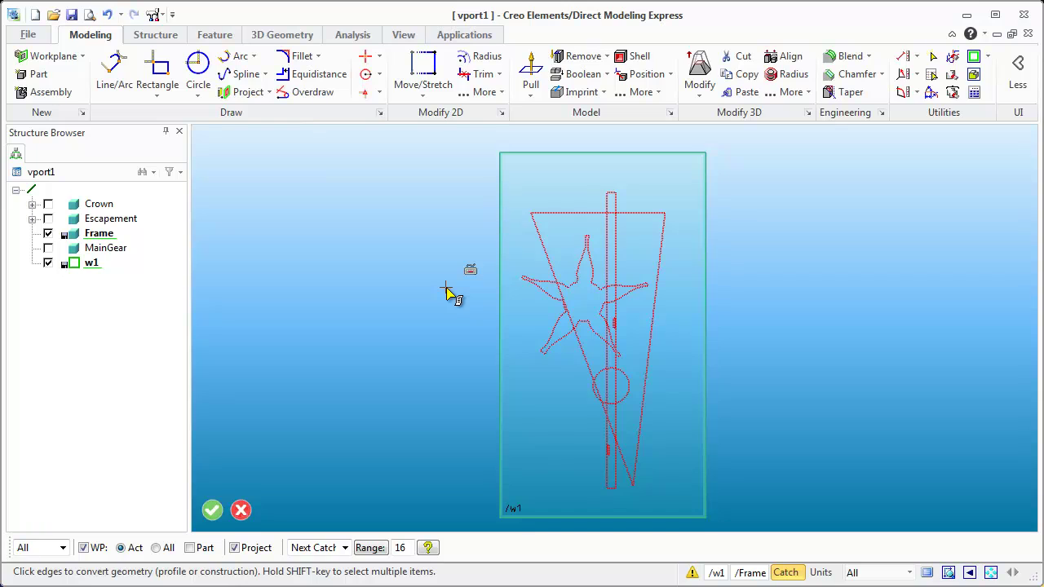
click(222, 514)
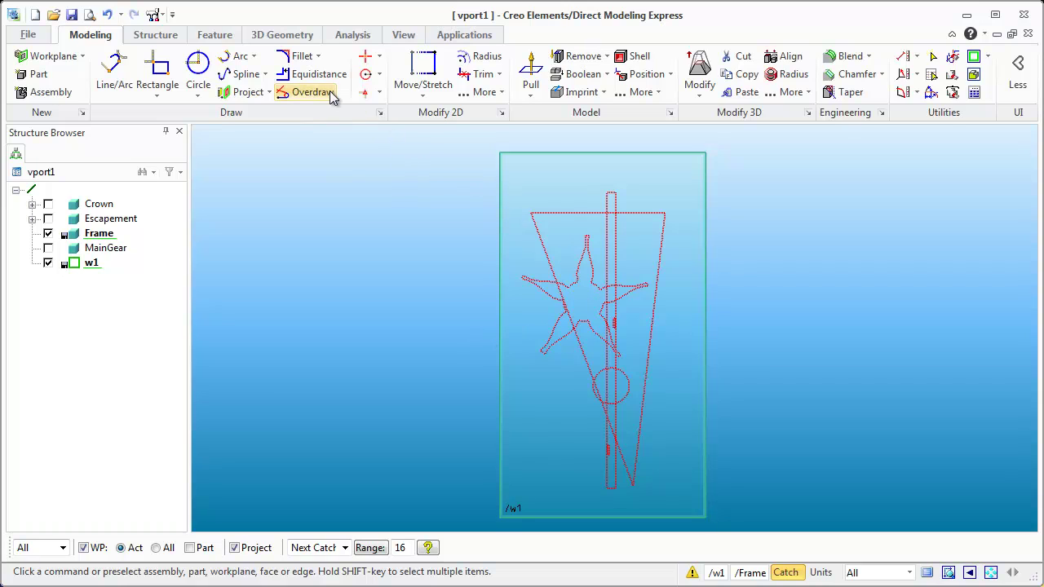
click(248, 76)
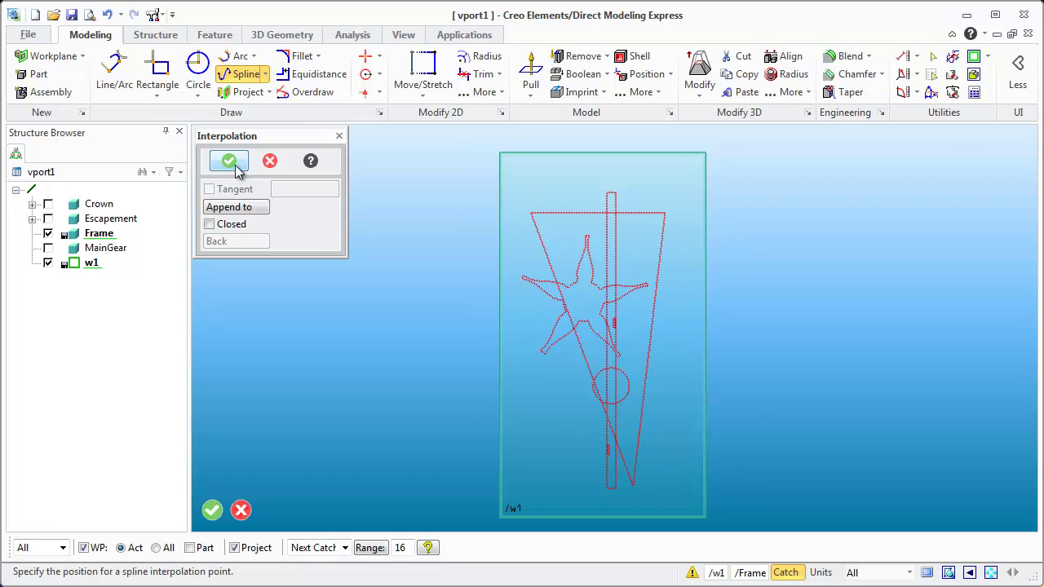
click(530, 213)
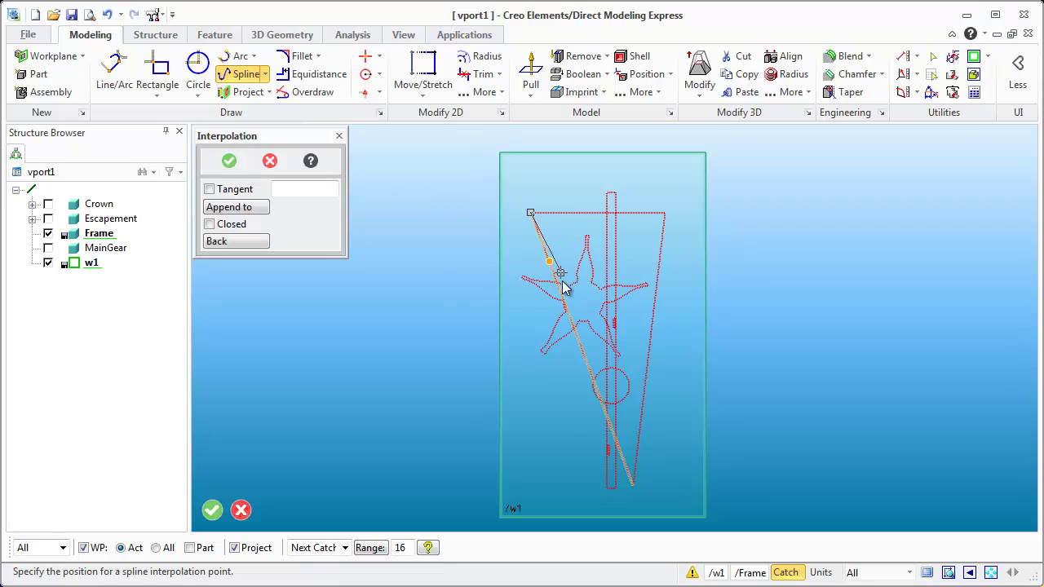
click(581, 346)
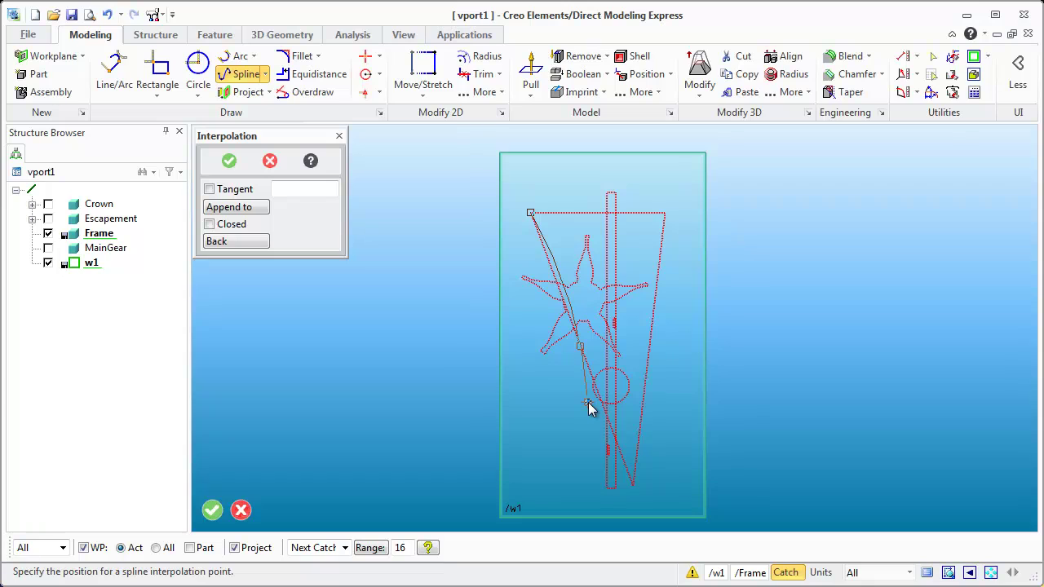
click(588, 403)
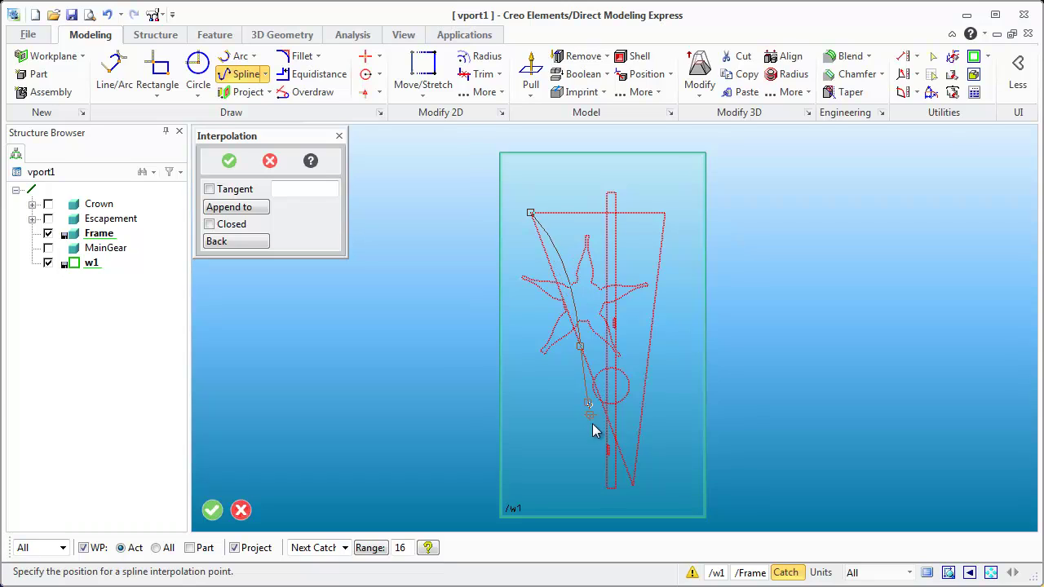
click(636, 493)
middle_click(637, 490)
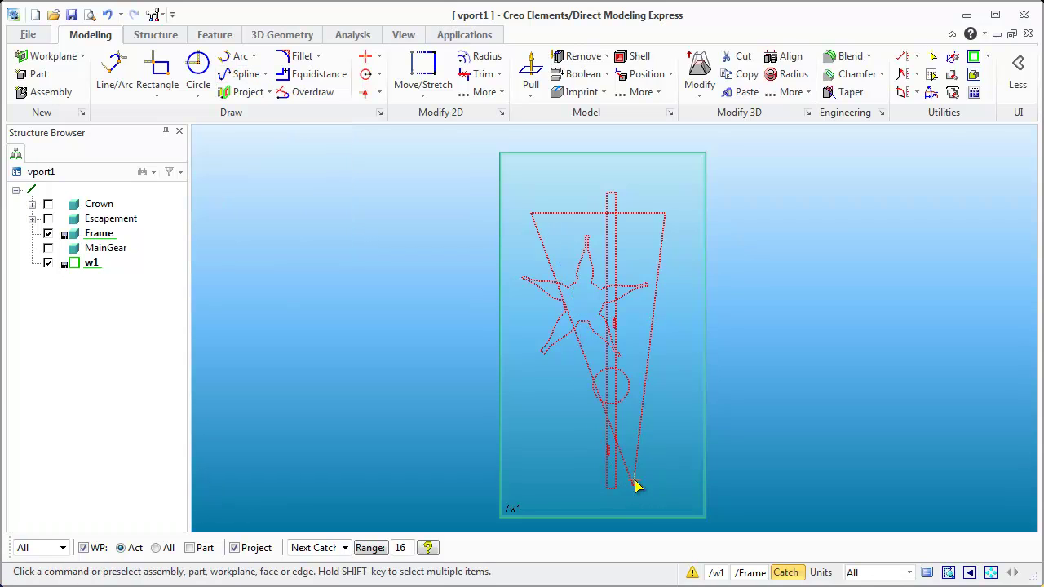
Draw a four-point interpolation spline from the triangle's upper left corner, weaving around its left construction line, to the bottom tip
click(244, 73)
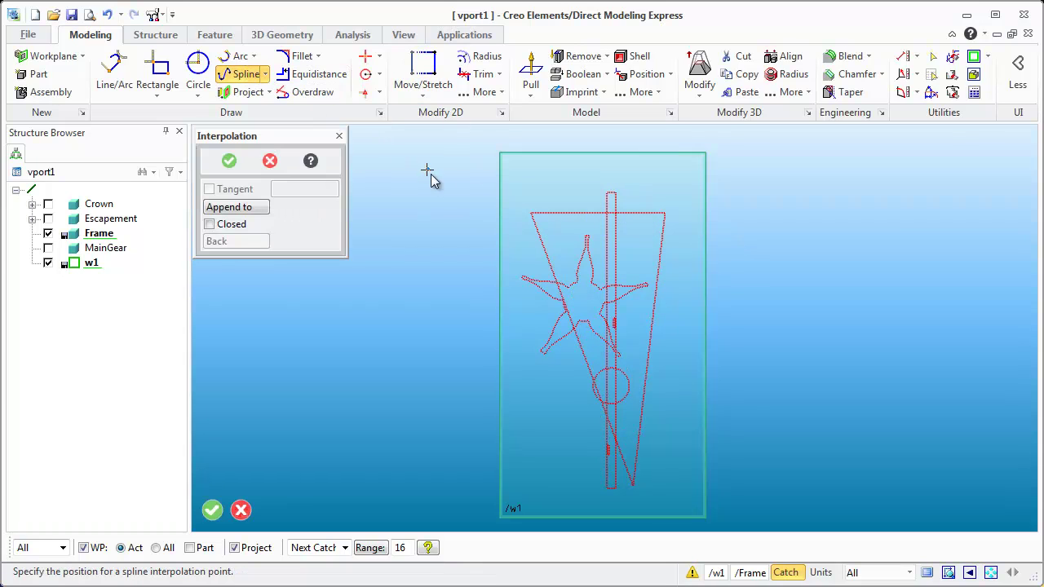
click(531, 214)
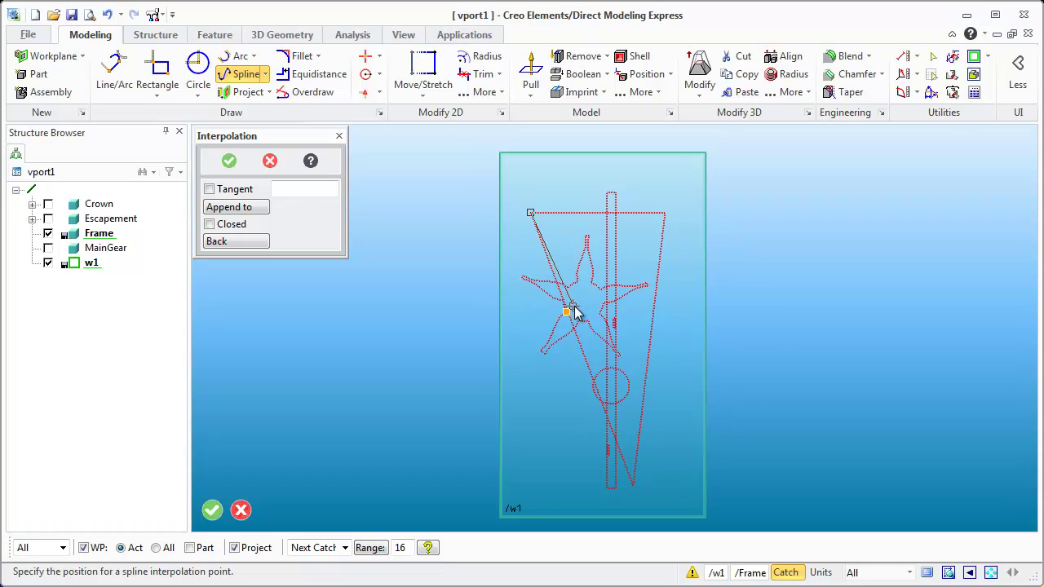
click(574, 307)
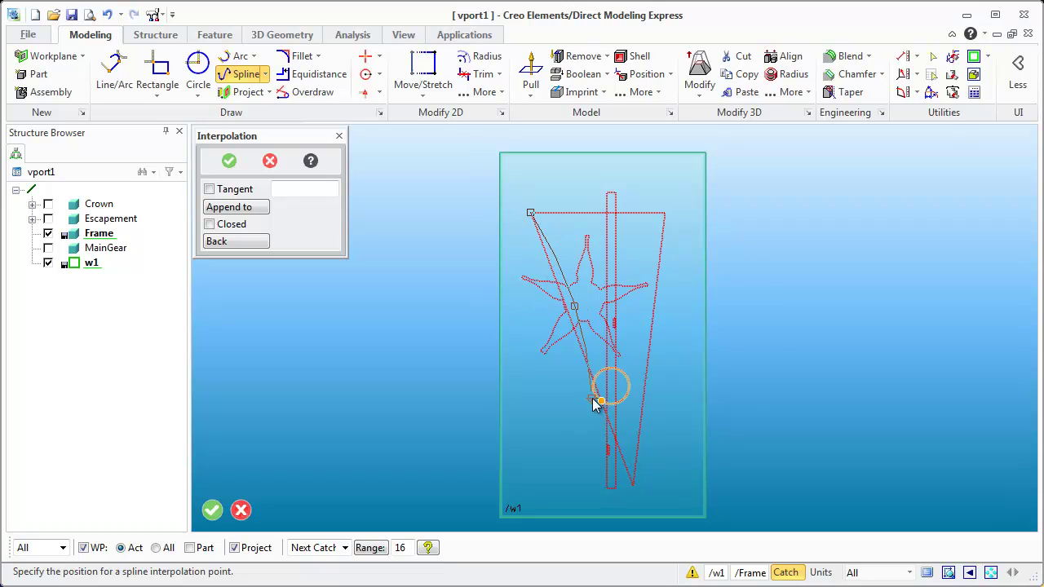
click(594, 395)
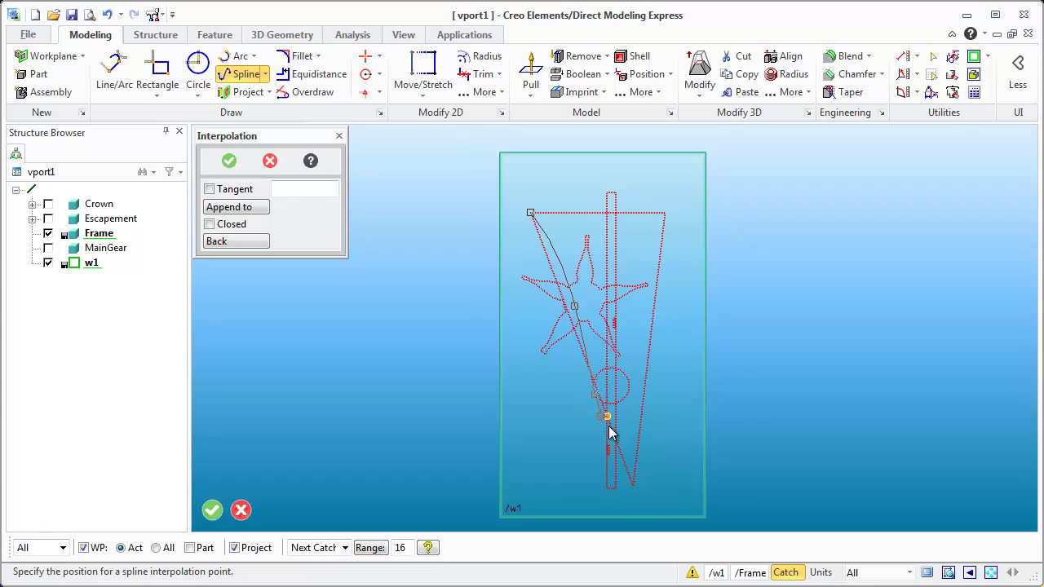
click(634, 488)
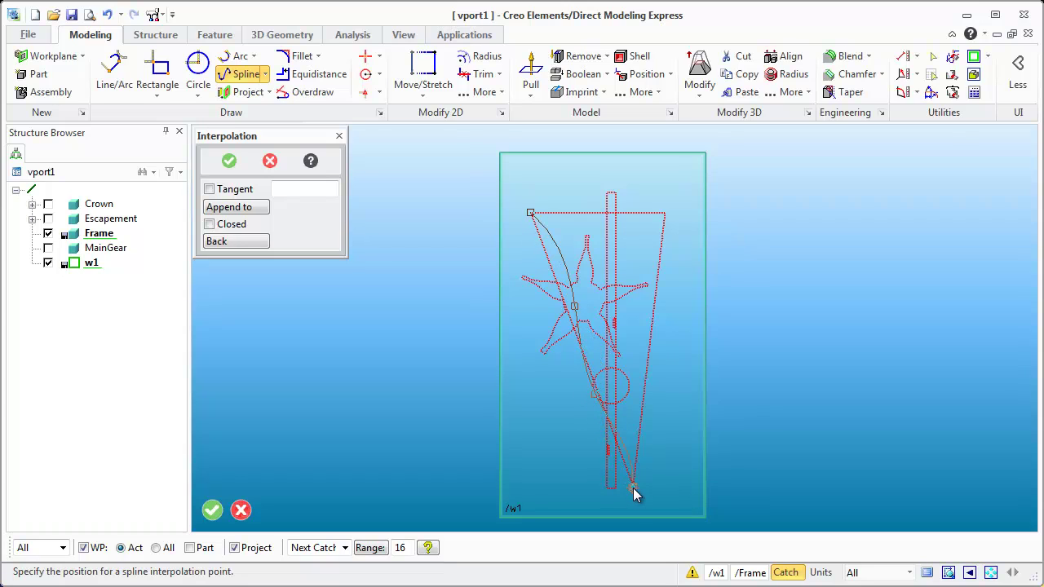
click(228, 161)
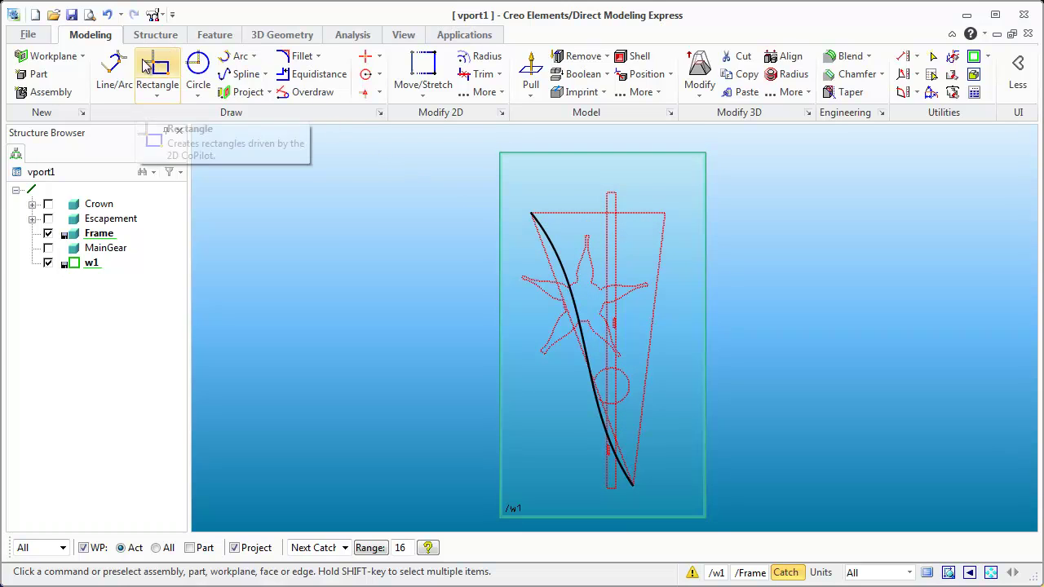
Convert the top construction line to profile geometry and close the outline with an inward-curving spline from the upper right corner to the bottom tip
click(633, 214)
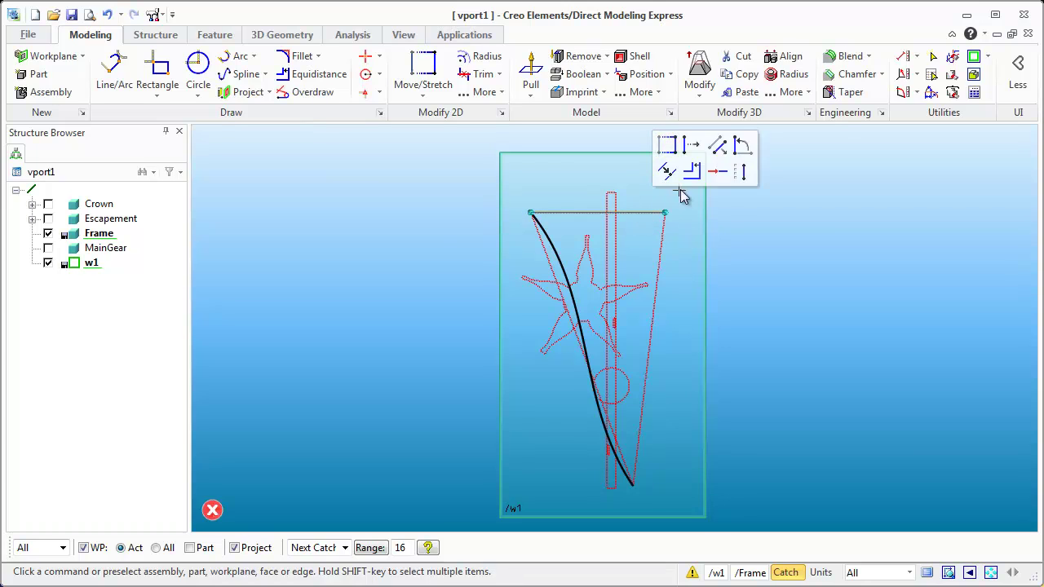
click(716, 173)
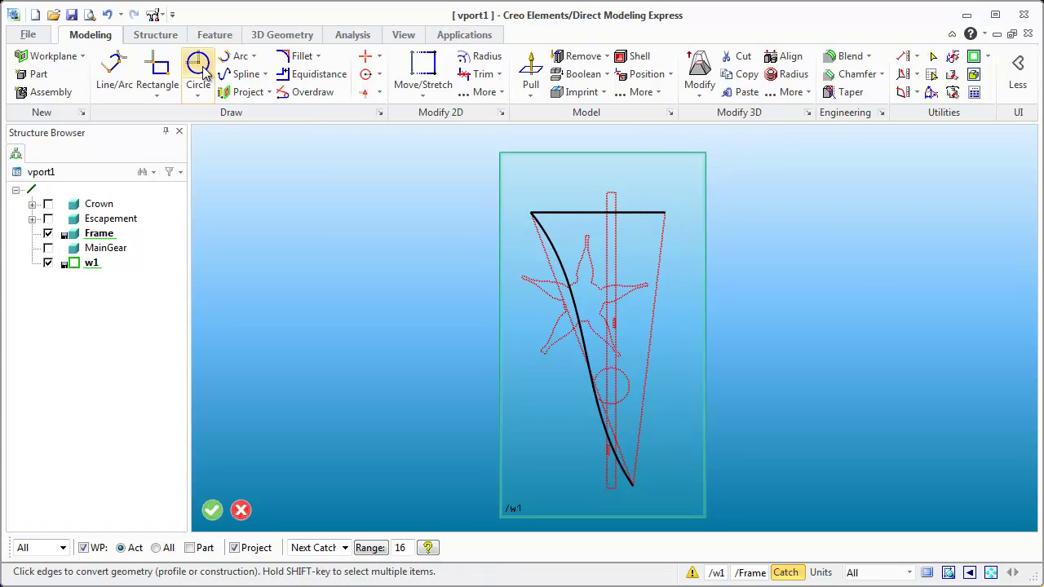
click(244, 74)
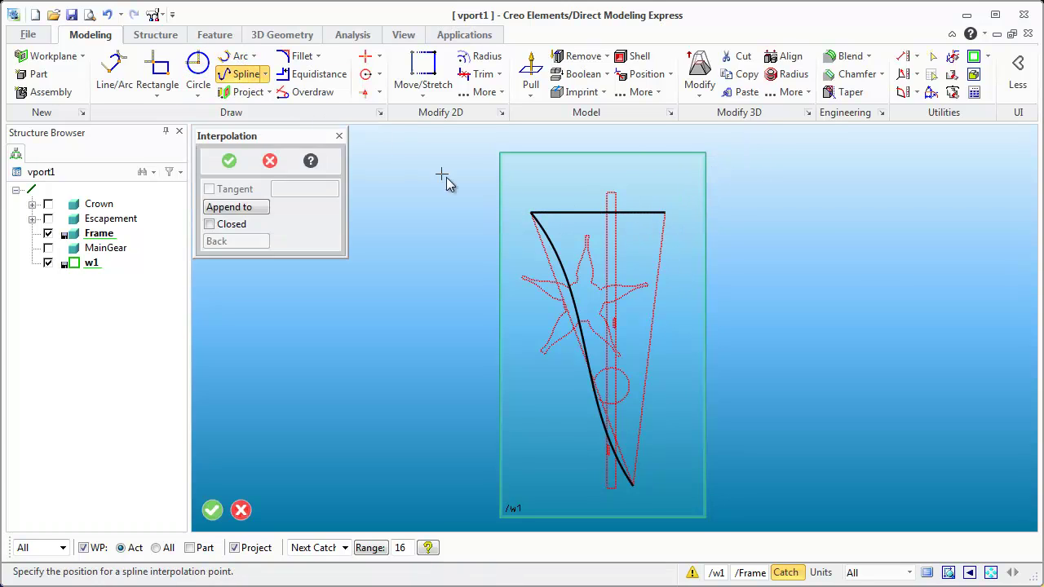
click(665, 214)
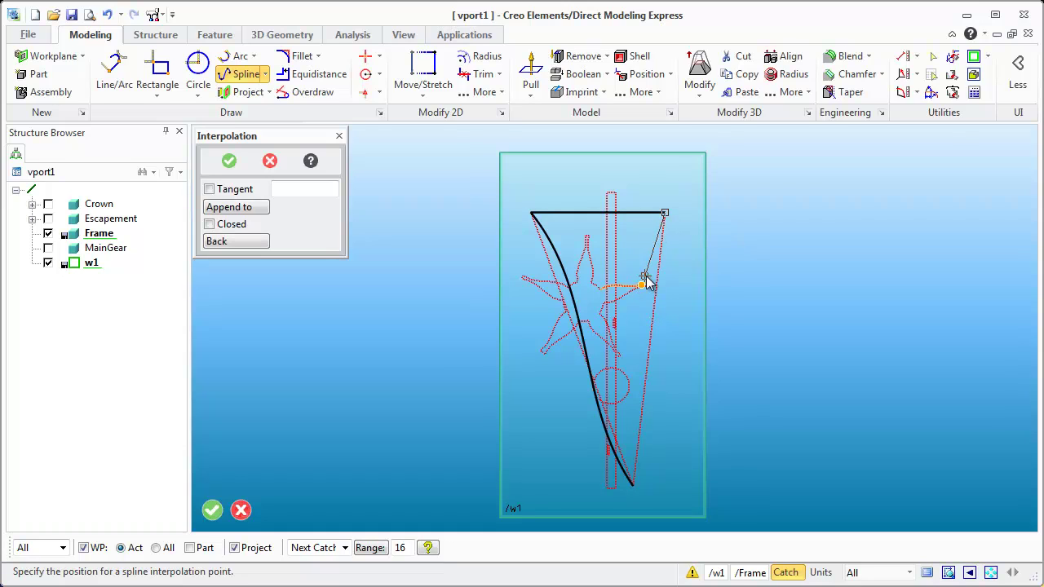
click(639, 314)
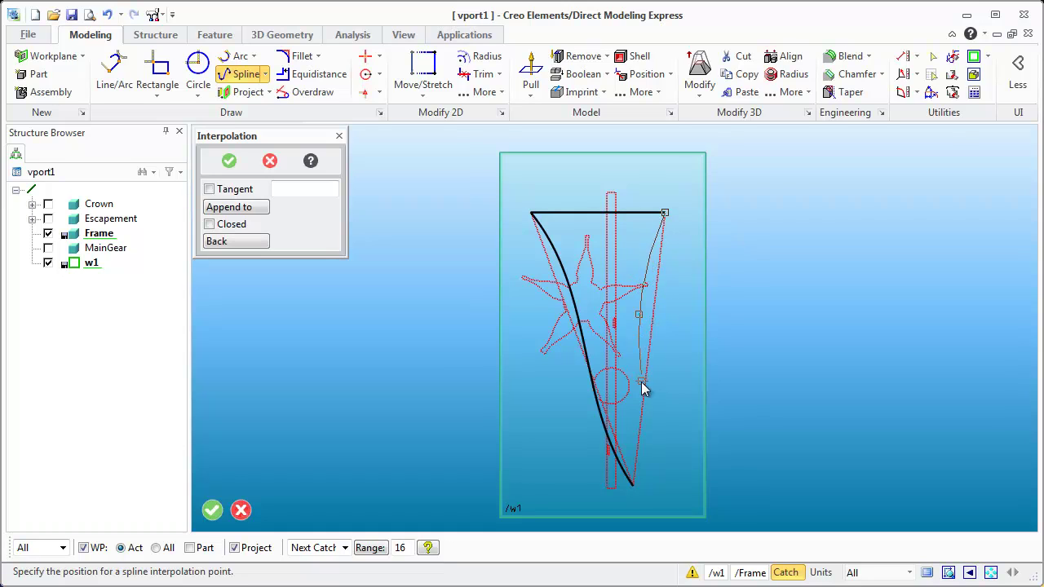
click(633, 488)
middle_click(634, 486)
scroll(618, 341, up, 1)
scroll(611, 263, down, 1)
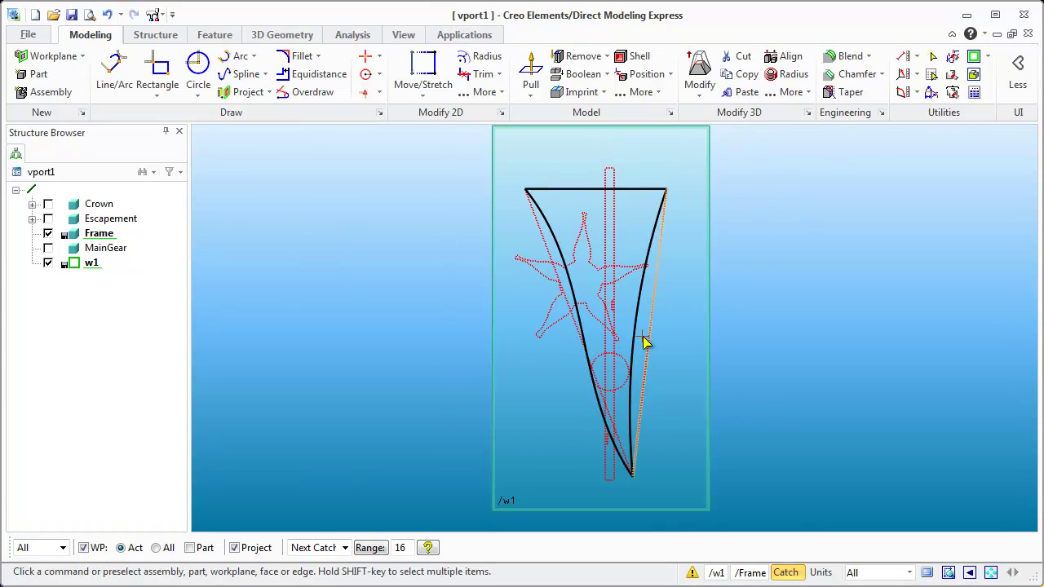
scroll(601, 295, up, 1)
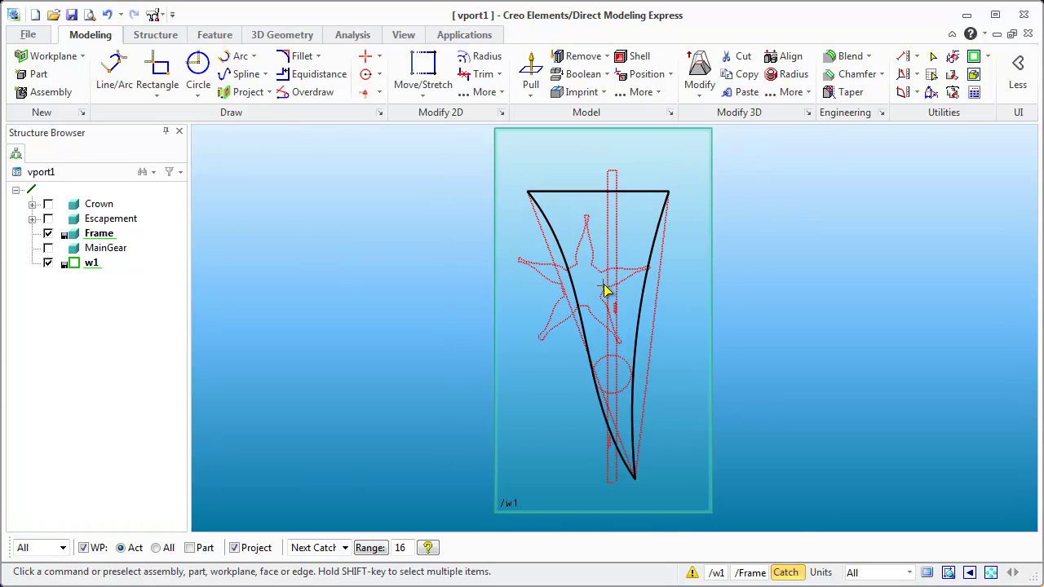
scroll(616, 342, up, 2)
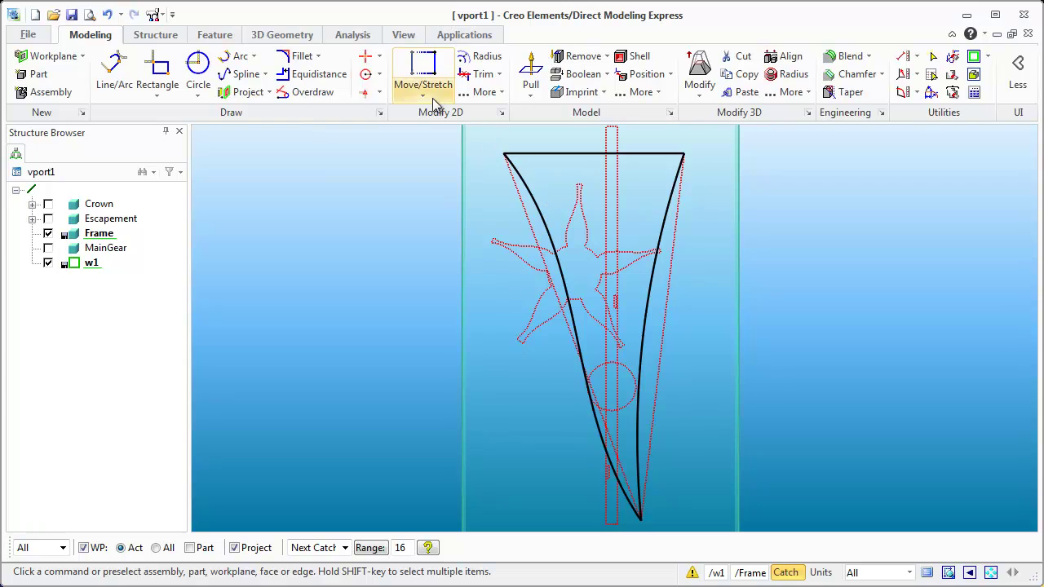
Try an inward equidistance copy of the outline's top line at 19 mm with intersection tracing on, and undo it
click(316, 76)
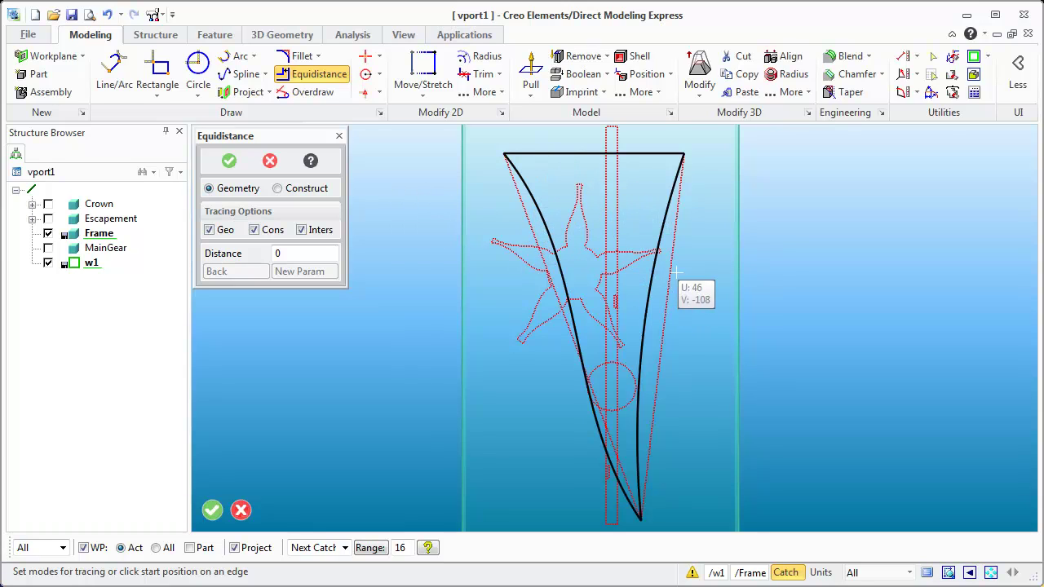
click(541, 217)
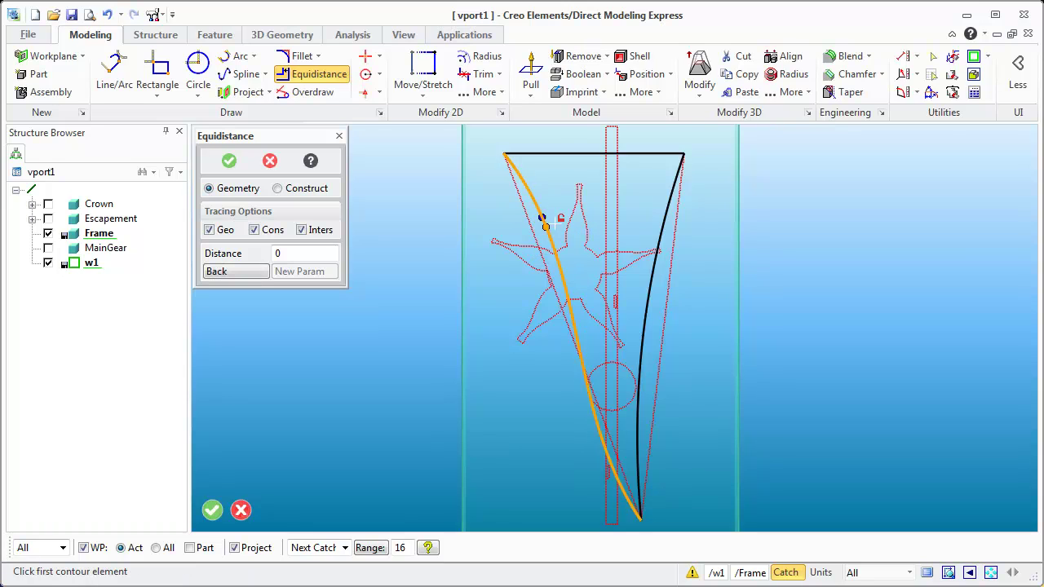
click(577, 153)
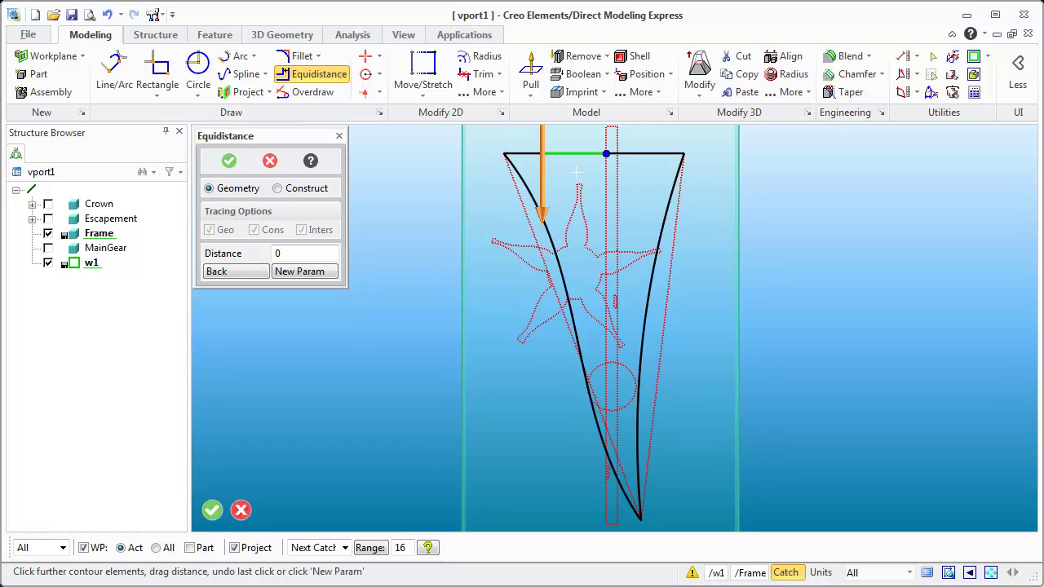
scroll(568, 216, down, 2)
drag(552, 238, 551, 261)
scroll(580, 198, up, 2)
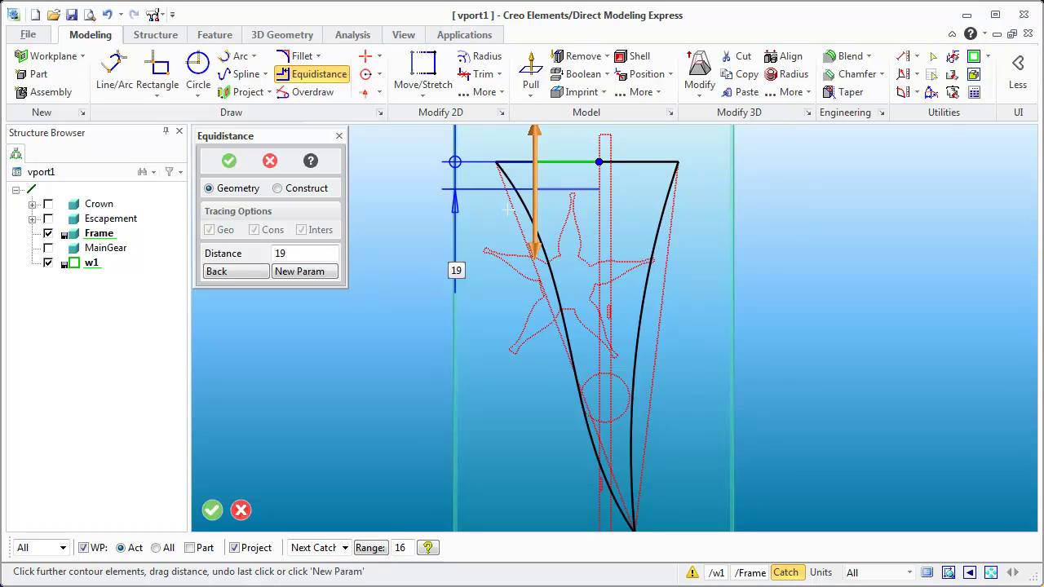
middle_click(450, 246)
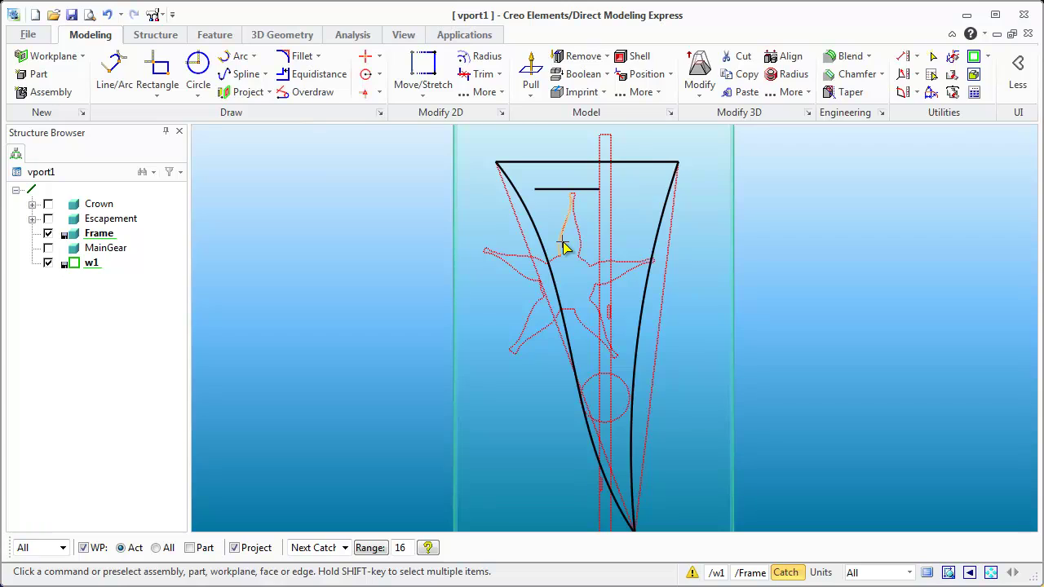
key(ctrl+z)
Try the inward equidistance of the top line again with intersection tracing off but construction tracing on, and undo it
click(298, 79)
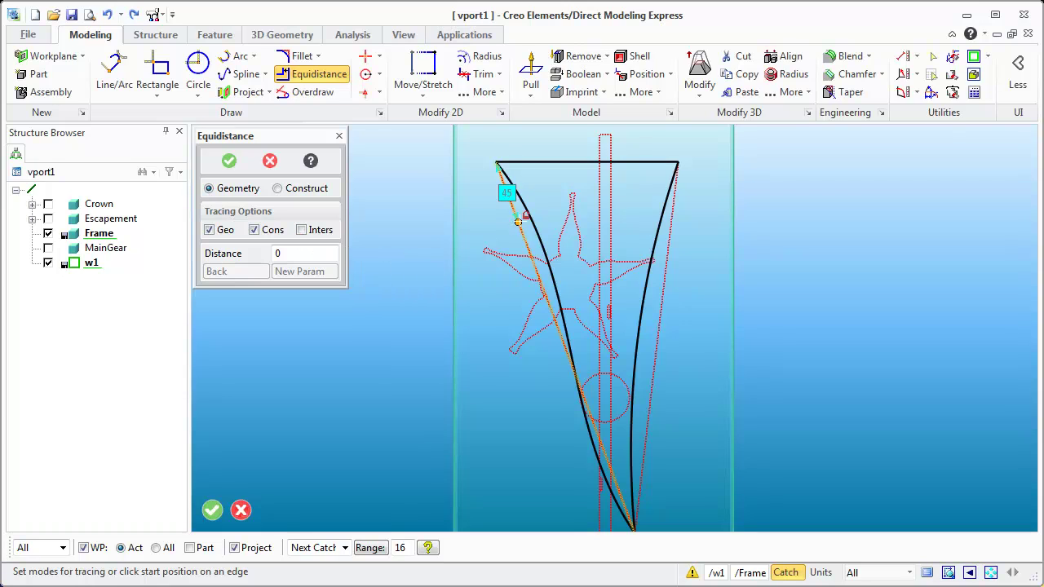
click(534, 227)
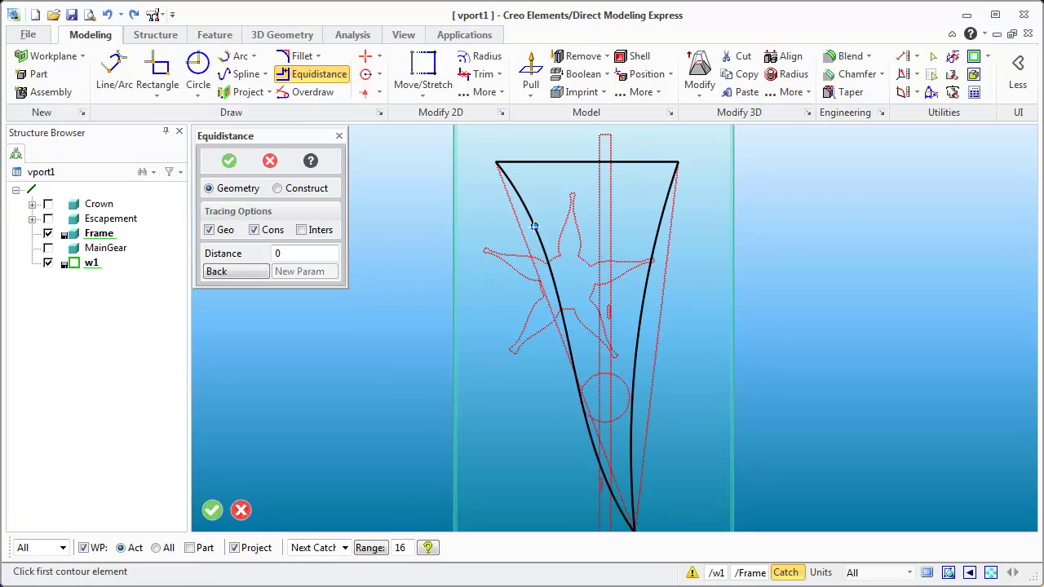
click(571, 162)
drag(538, 231, 534, 259)
middle_click(534, 260)
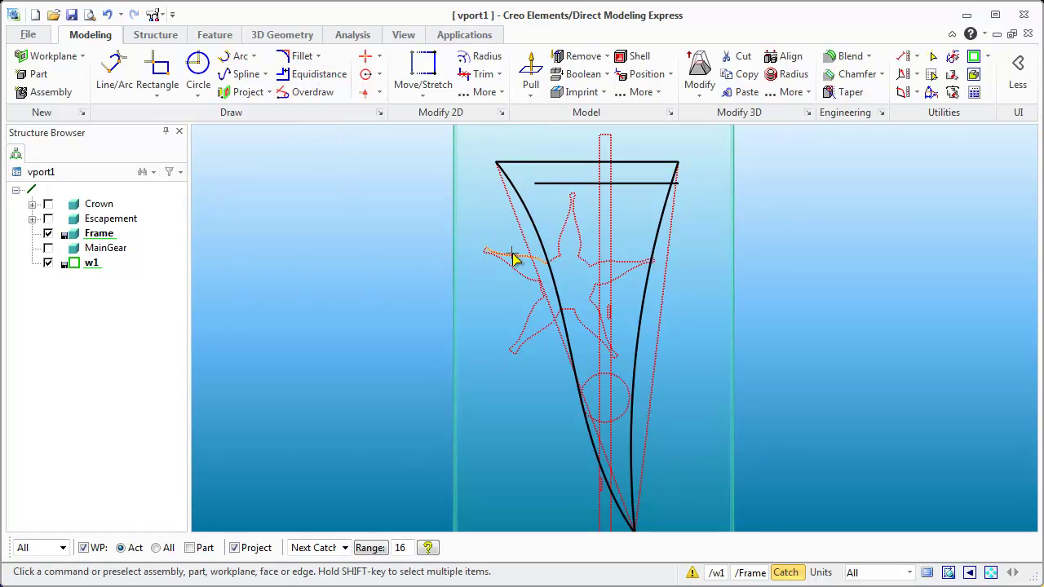
key(ctrl+z)
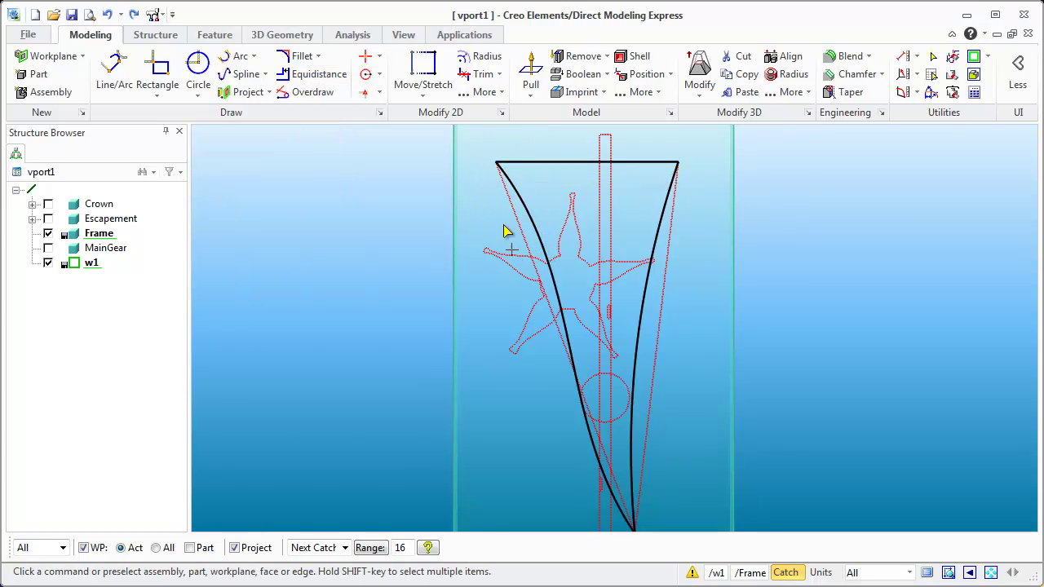
Create an inward equidistance of the whole closed outline, tracing only real geometry without construction lines or intersections
click(308, 79)
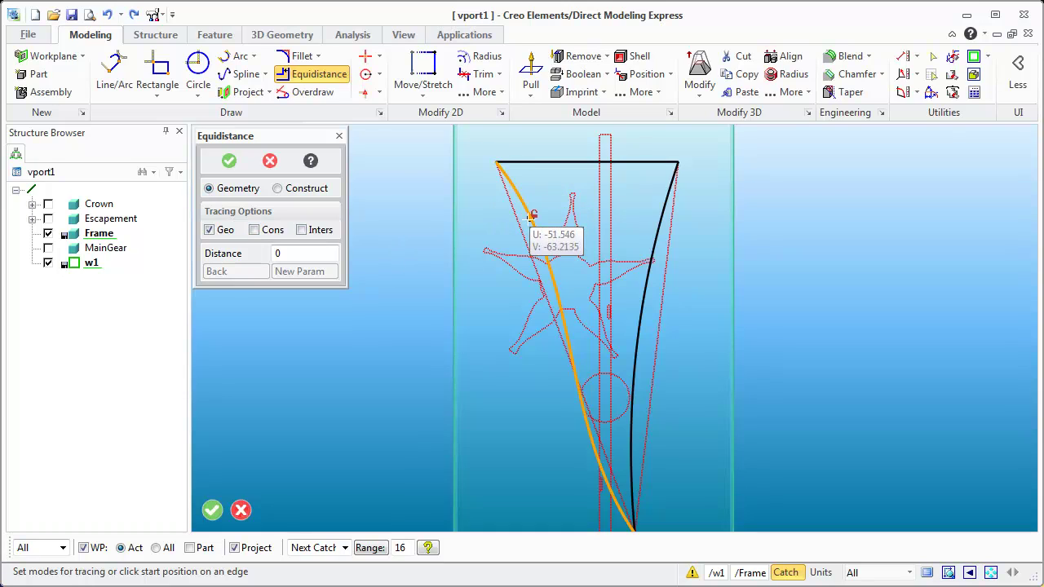
click(526, 213)
click(564, 163)
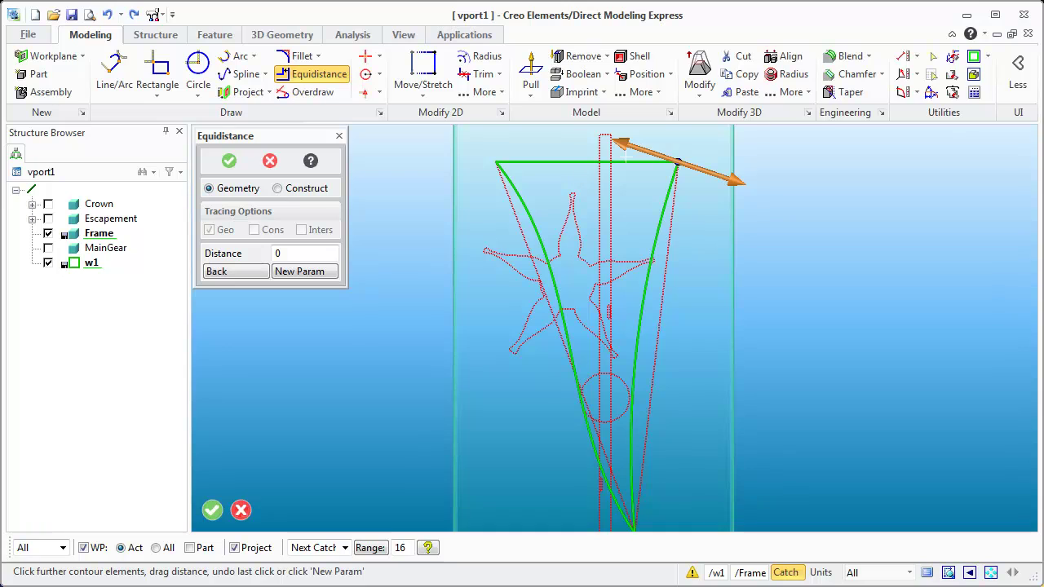
drag(625, 144, 600, 140)
middle_click(600, 140)
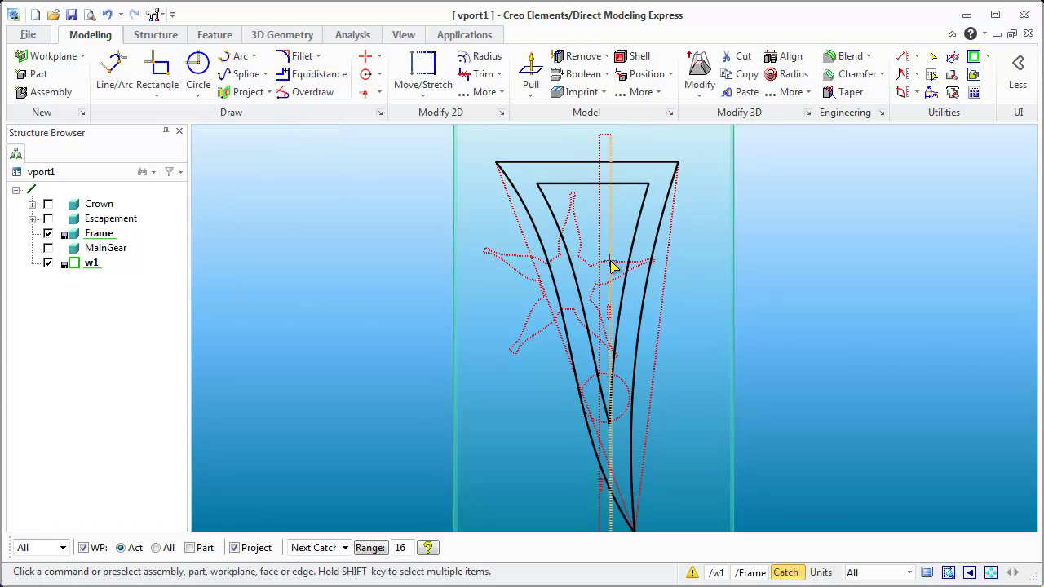
Examine where the inner outline's lower tip and the outer outline's bottom tip lie relative to the projected circle and shaft
mouse_move(587, 333)
middle_down()
mouse_move(634, 305)
mouse_move(499, 318)
mouse_move(522, 329)
middle_up()
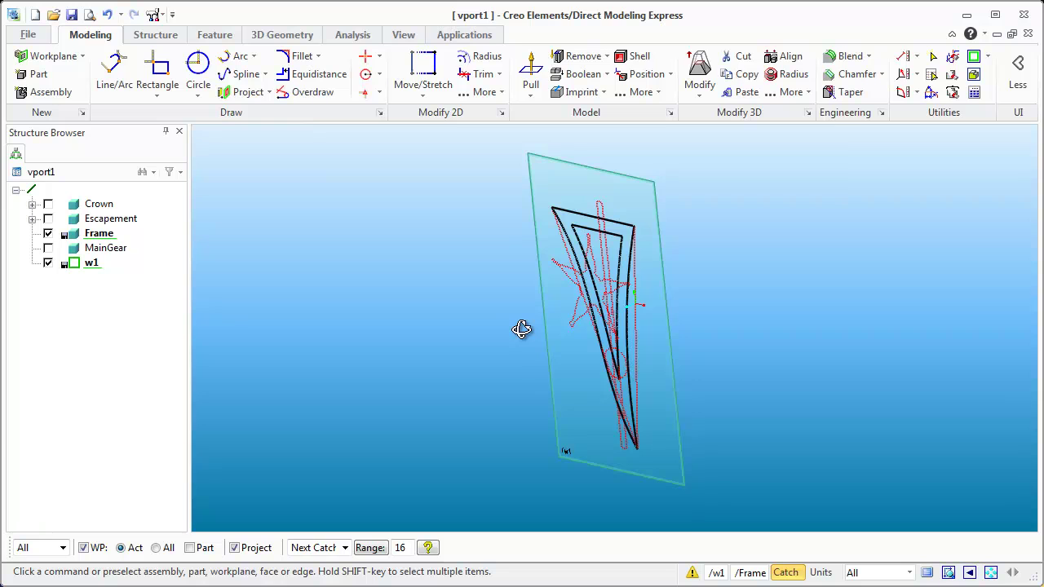
mouse_move(644, 266)
middle_down()
mouse_move(634, 252)
mouse_move(606, 252)
mouse_move(653, 237)
mouse_move(662, 253)
middle_up()
scroll(594, 438, up, 5)
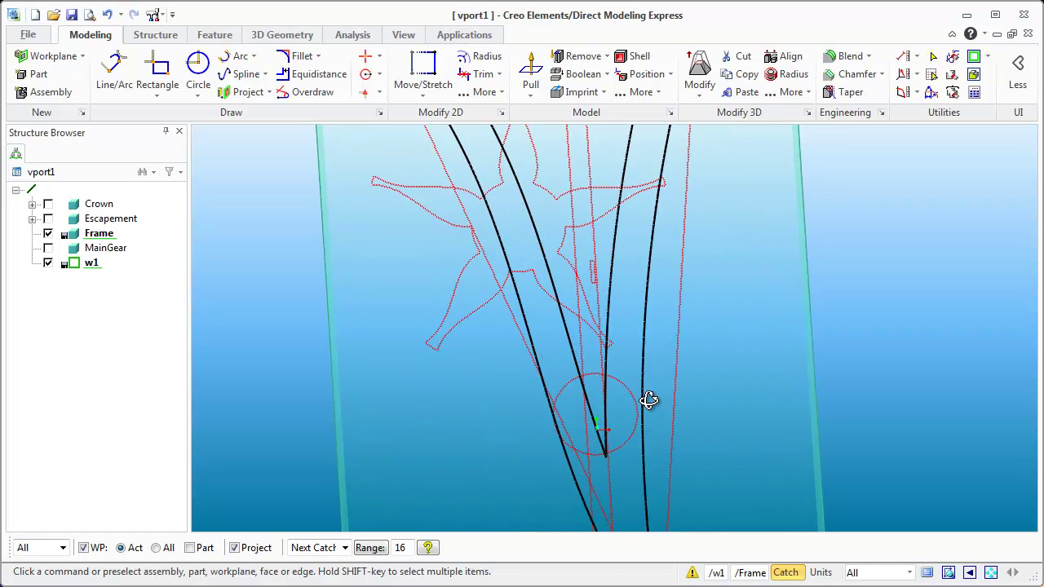
scroll(611, 457, up, 2)
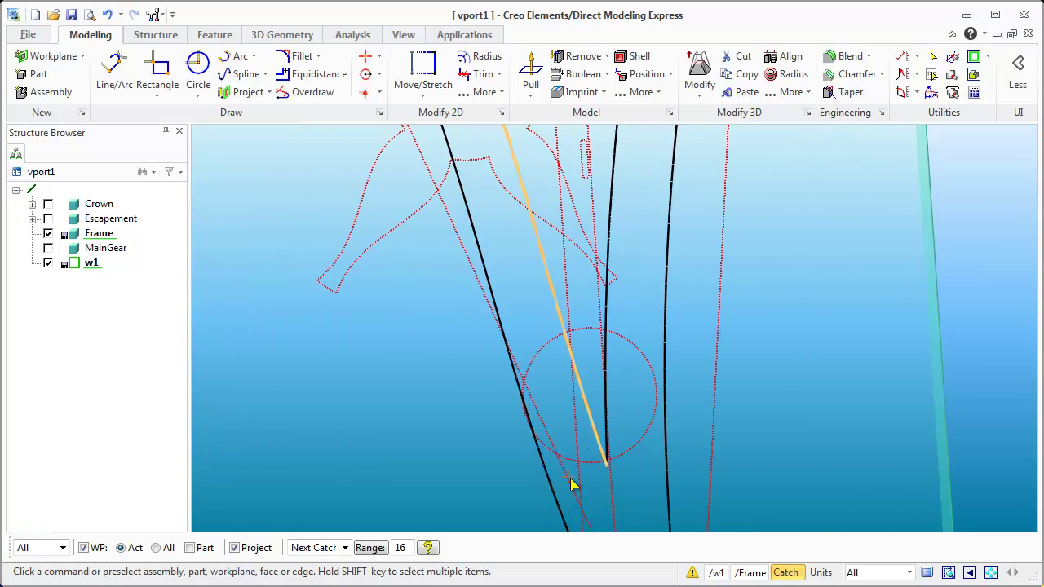
scroll(629, 441, down, 5)
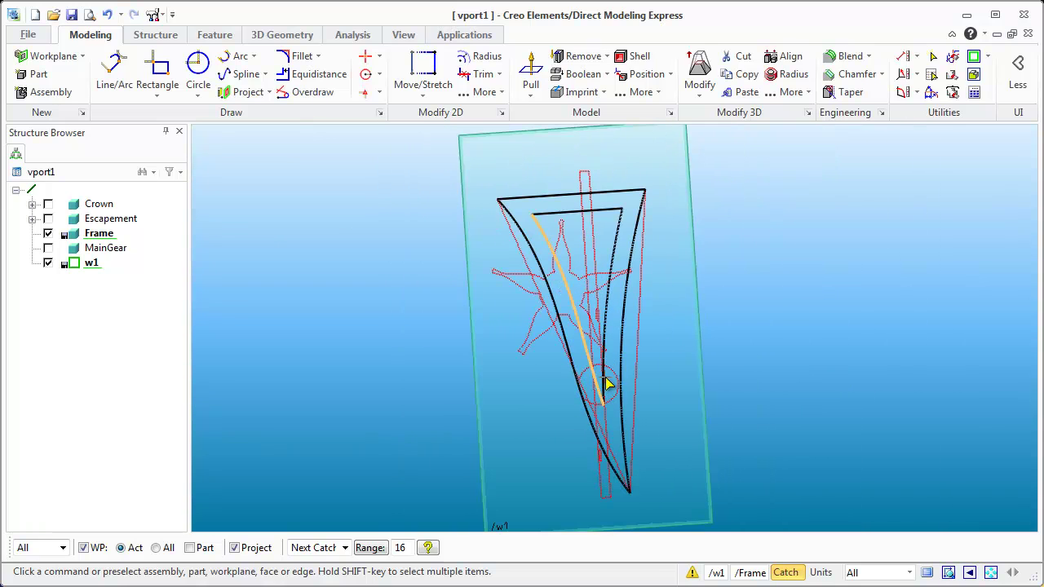
mouse_move(575, 398)
middle_down()
mouse_move(608, 408)
mouse_move(599, 429)
mouse_move(596, 401)
middle_up()
scroll(606, 405, up, 2)
scroll(606, 406, up, 3)
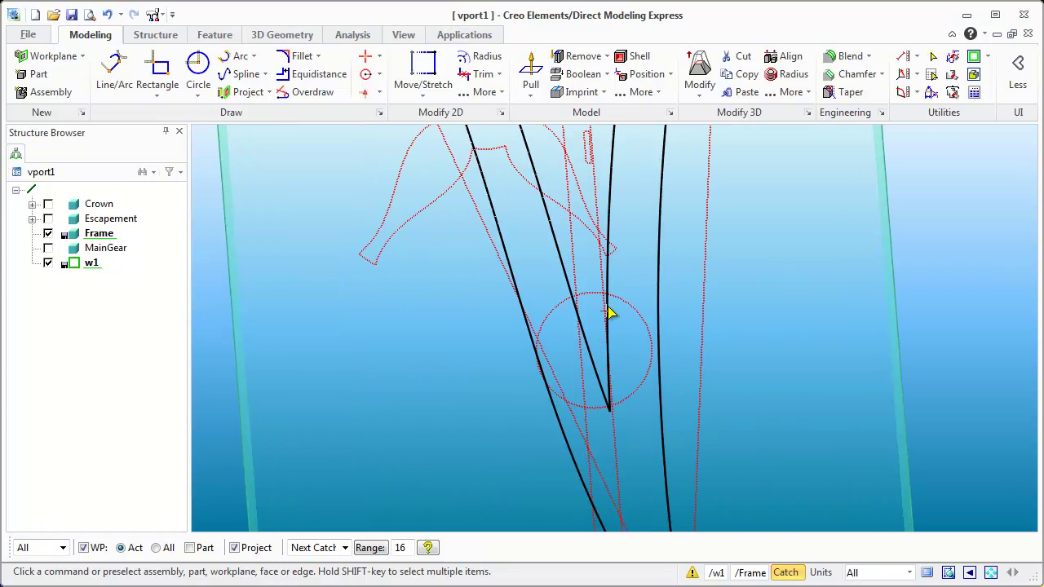
middle_drag(587, 317, 595, 336)
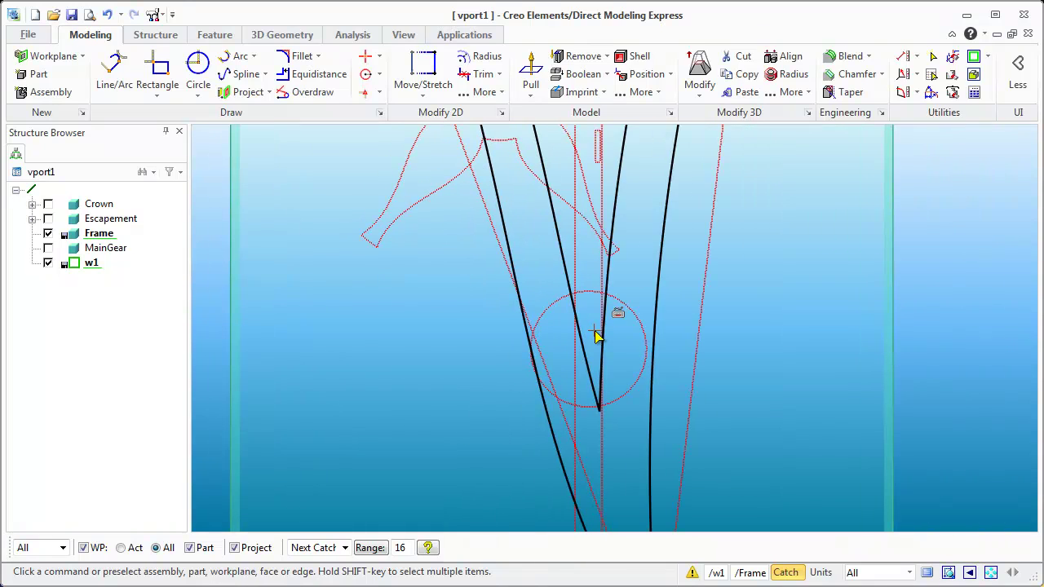
scroll(718, 400, down, 5)
scroll(645, 417, up, 4)
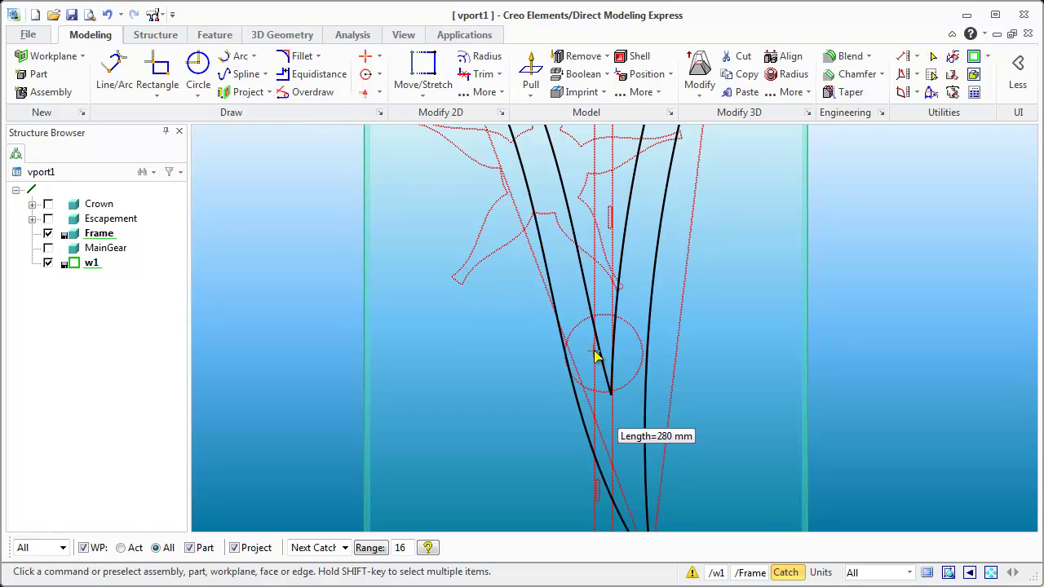
key(ctrl+f)
scroll(630, 481, up, 3)
scroll(630, 481, down, 2)
scroll(632, 483, up, 3)
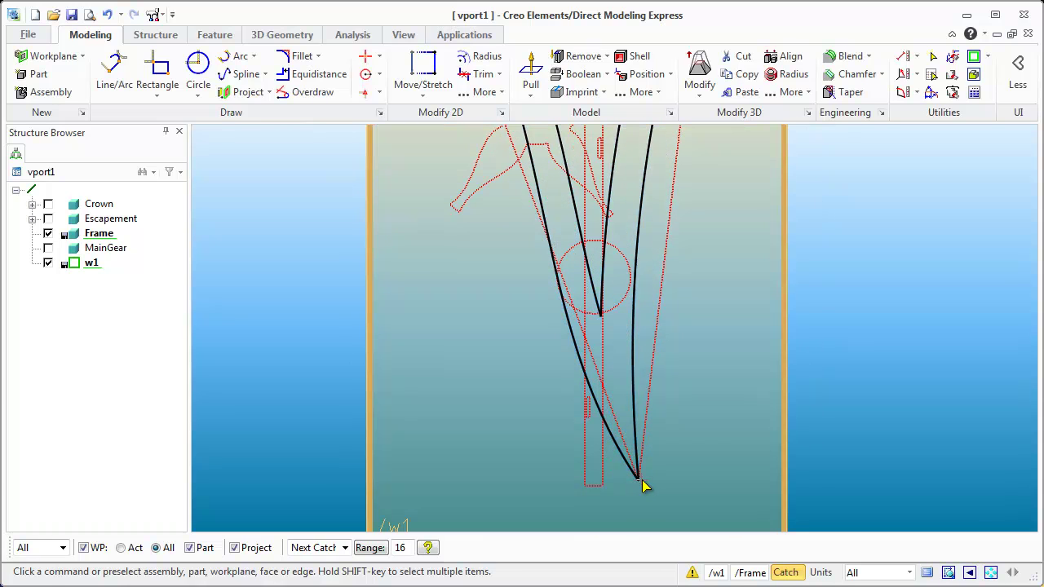
scroll(620, 457, down, 1)
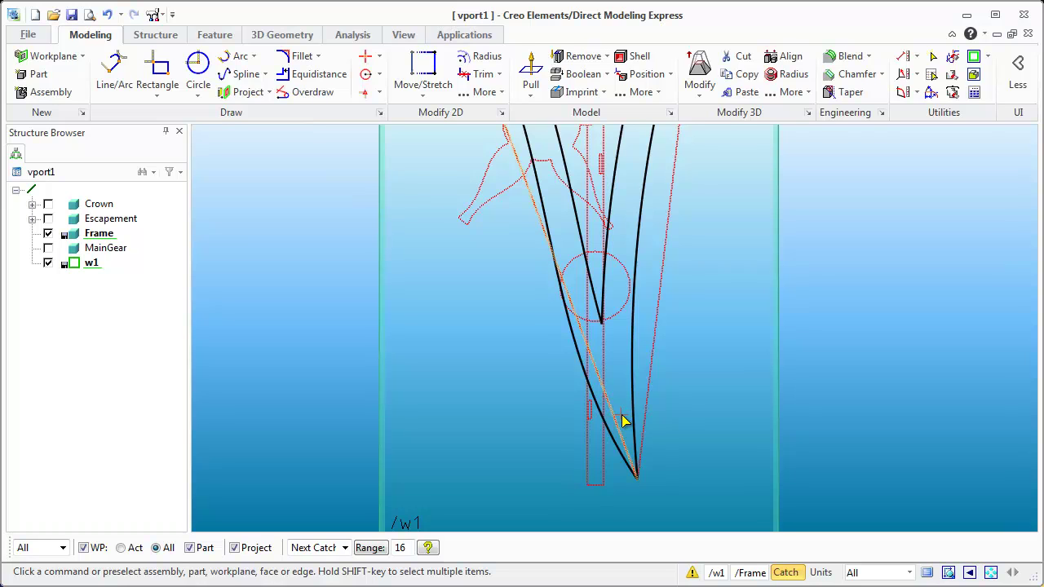
middle_drag(723, 357, 637, 260)
scroll(636, 260, up, 5)
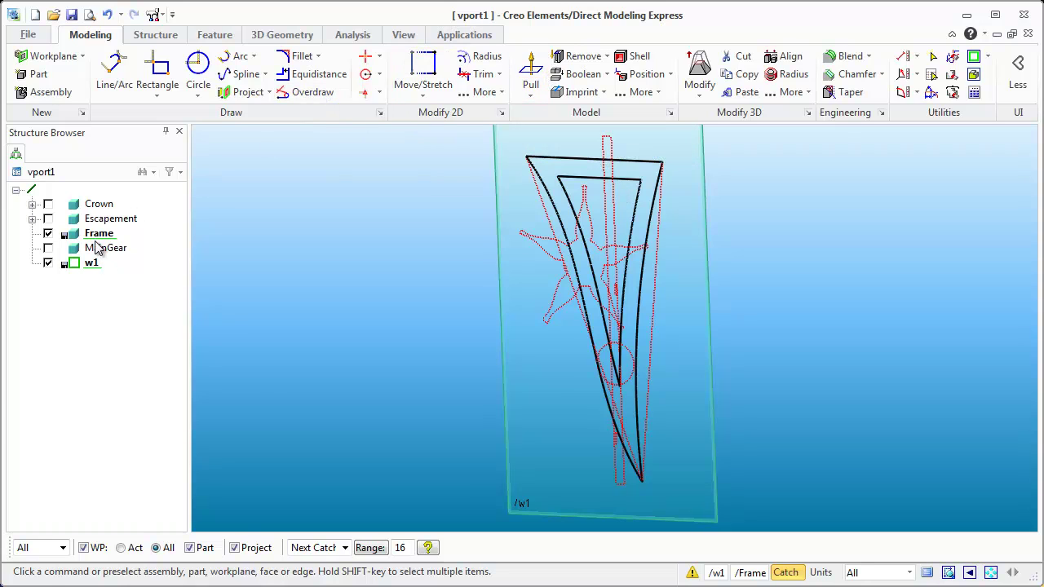
Set the Frame part active and pull the w1 profile linearly 10 mm in the +w direction
right_click(98, 234)
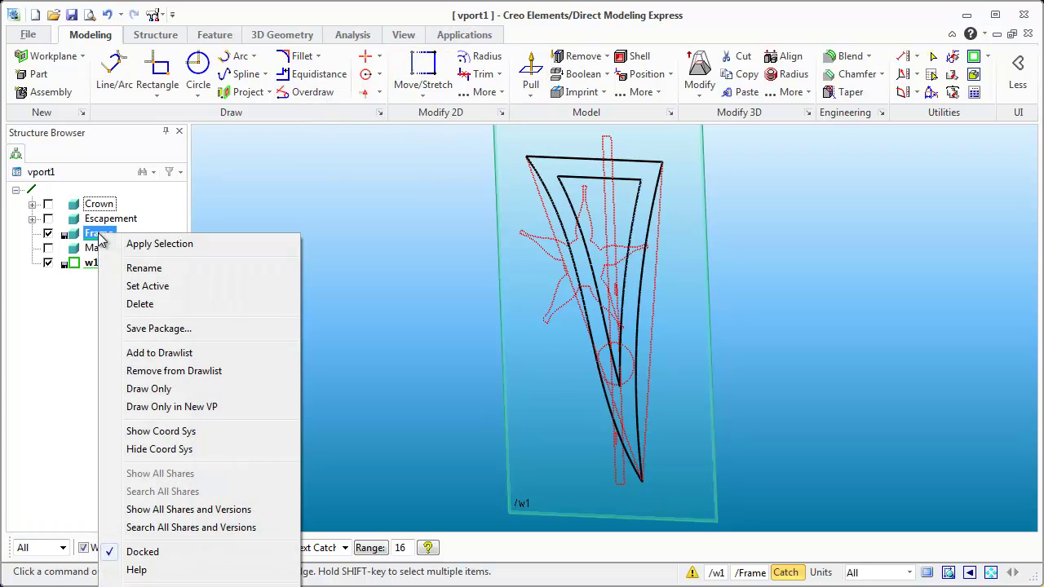
click(147, 287)
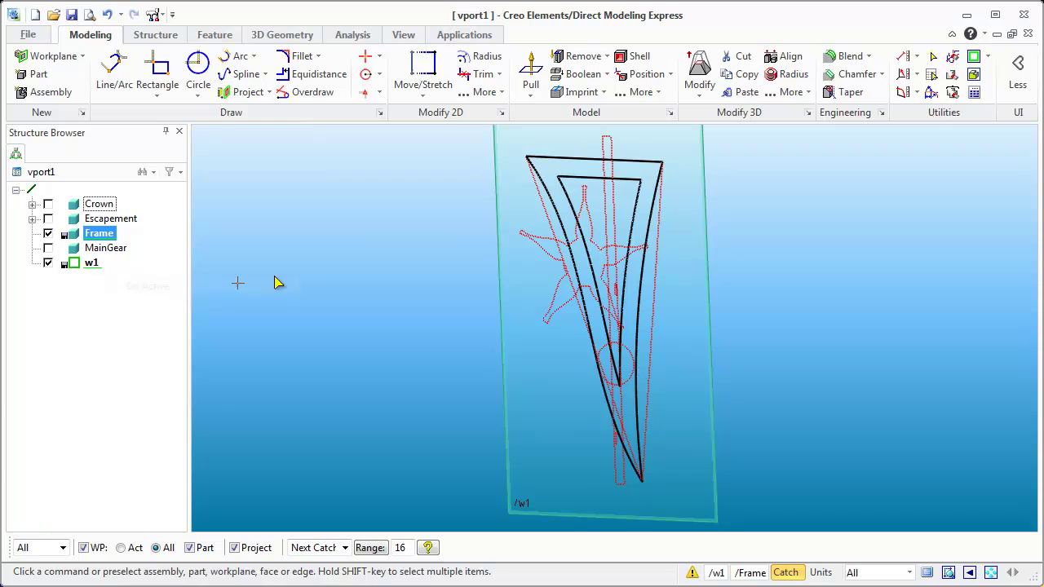
click(531, 71)
drag(494, 163, 528, 168)
scroll(545, 168, down, 3)
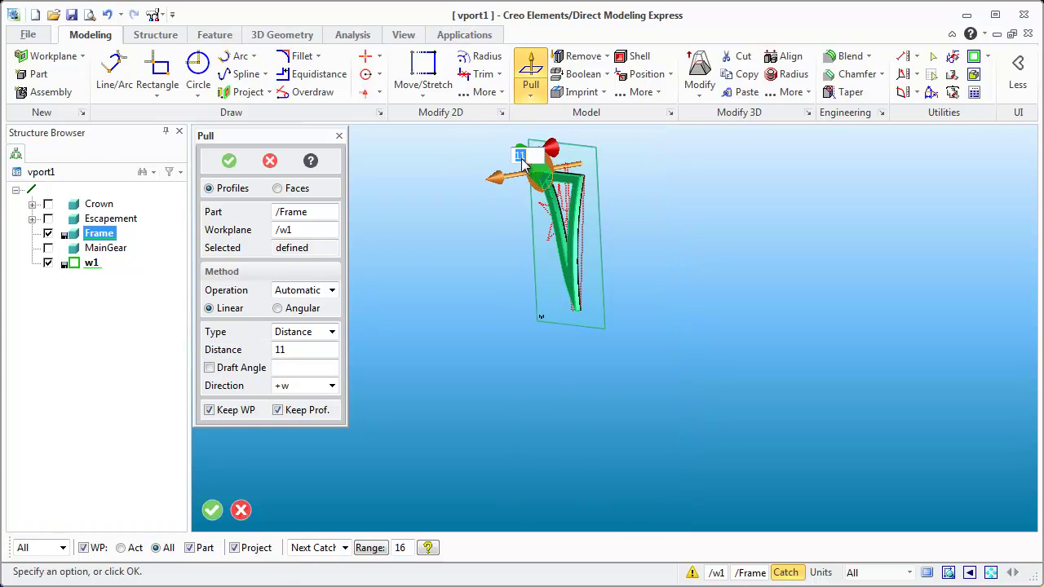
key(Return)
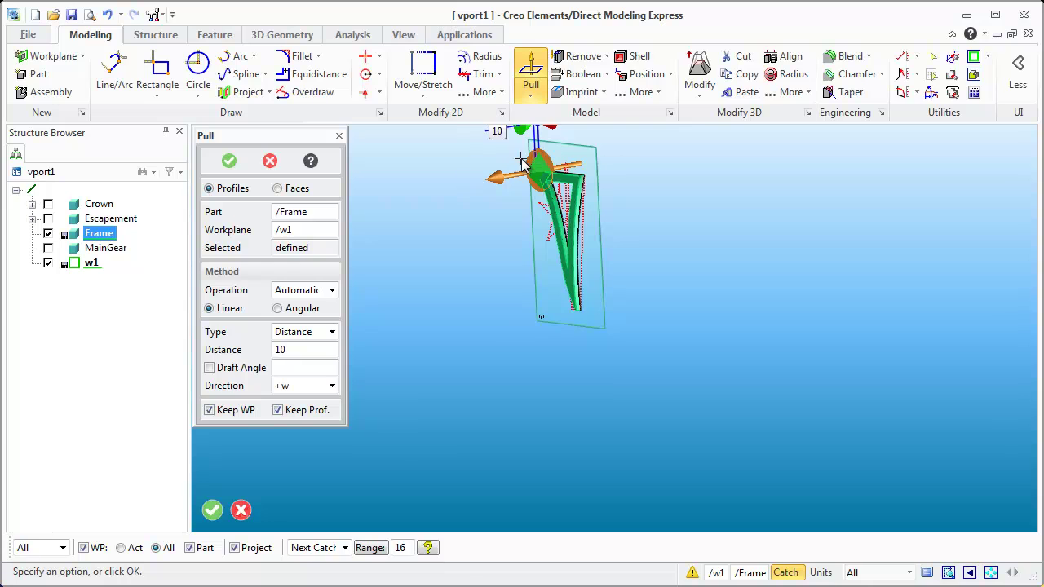
click(230, 162)
Show the Crown, Escapement and MainGear parts together with the frame
middle_drag(470, 244, 596, 190)
scroll(596, 191, up, 3)
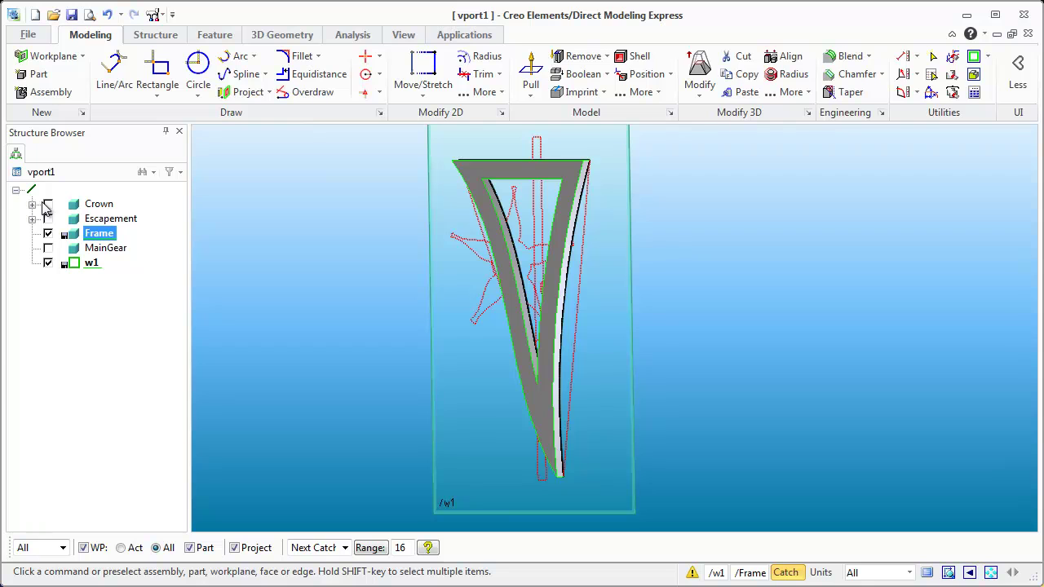
click(47, 204)
click(47, 219)
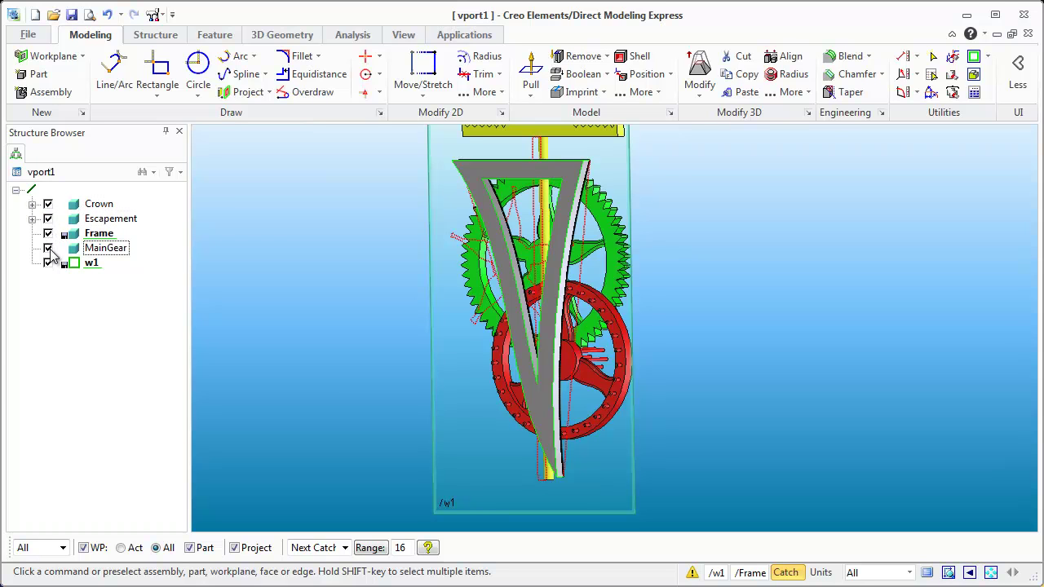
Blend the sharp inner edge at the lower tip of the frame's opening with a 4 mm radius
middle_drag(291, 278, 587, 269)
scroll(620, 322, up, 3)
middle_drag(622, 336, 584, 367)
scroll(580, 366, up, 5)
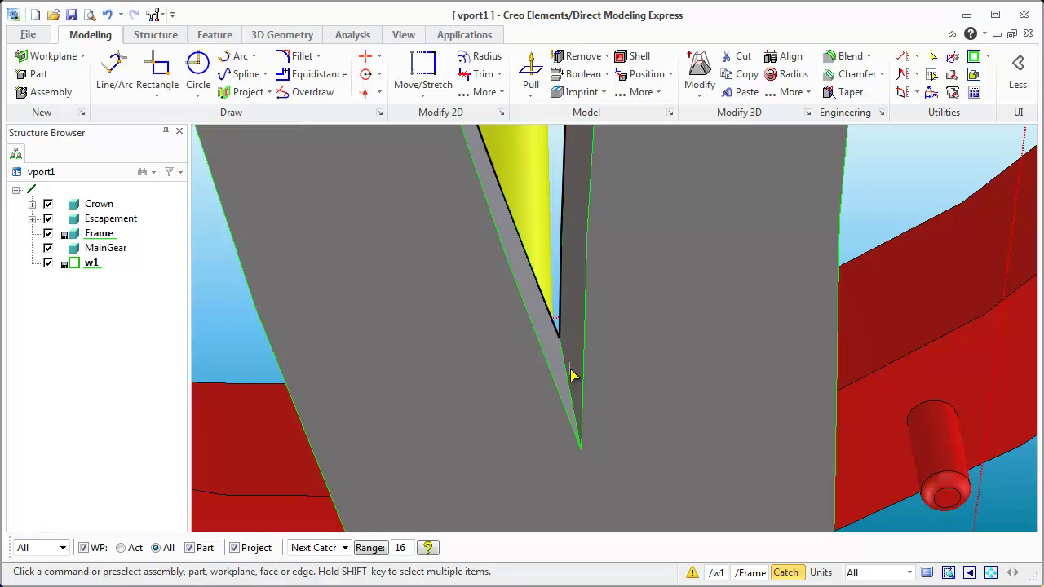
click(569, 373)
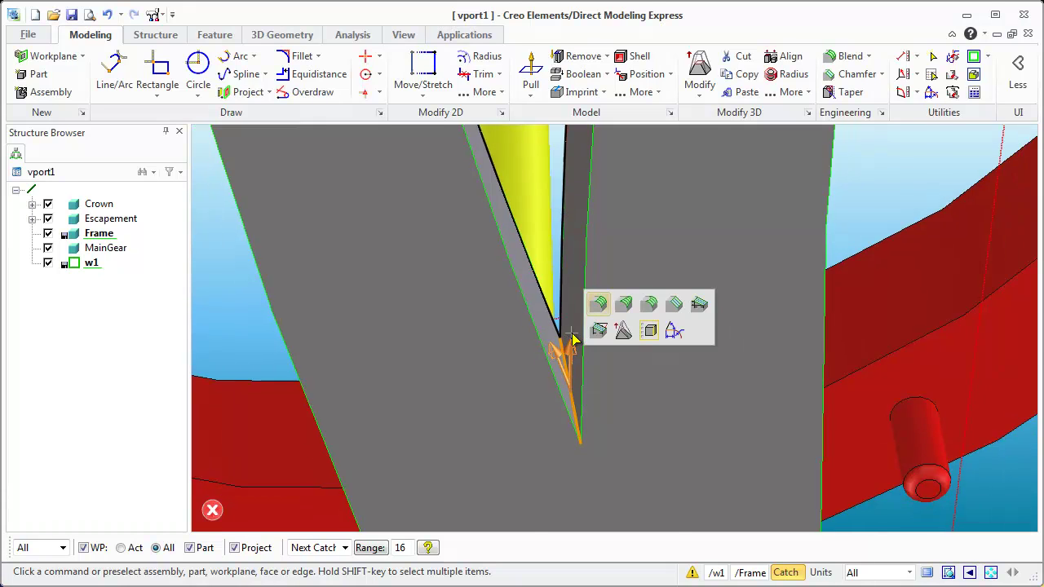
scroll(574, 339, down, 4)
click(598, 304)
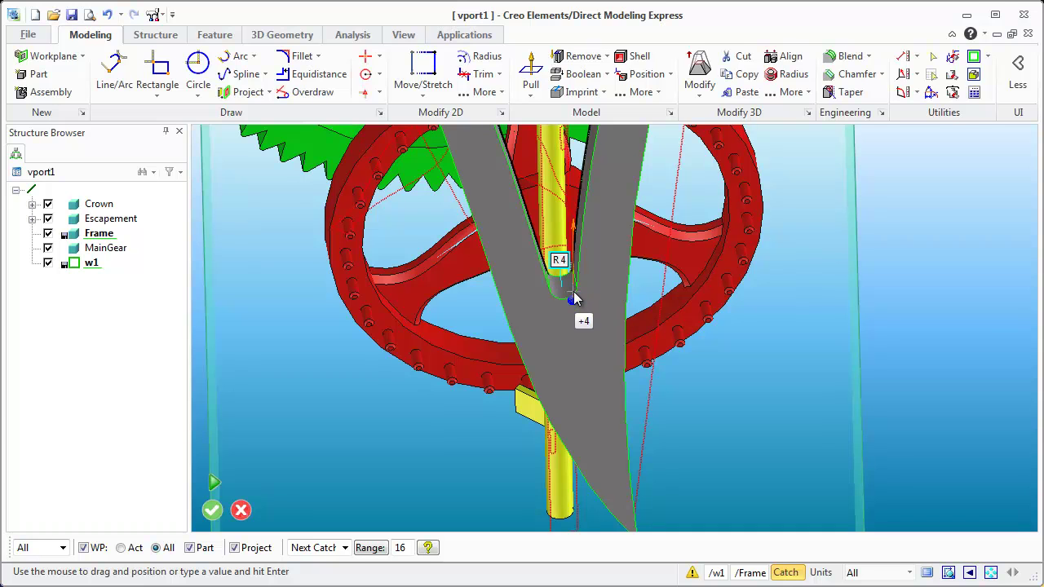
click(575, 295)
middle_click(575, 298)
scroll(580, 317, down, 4)
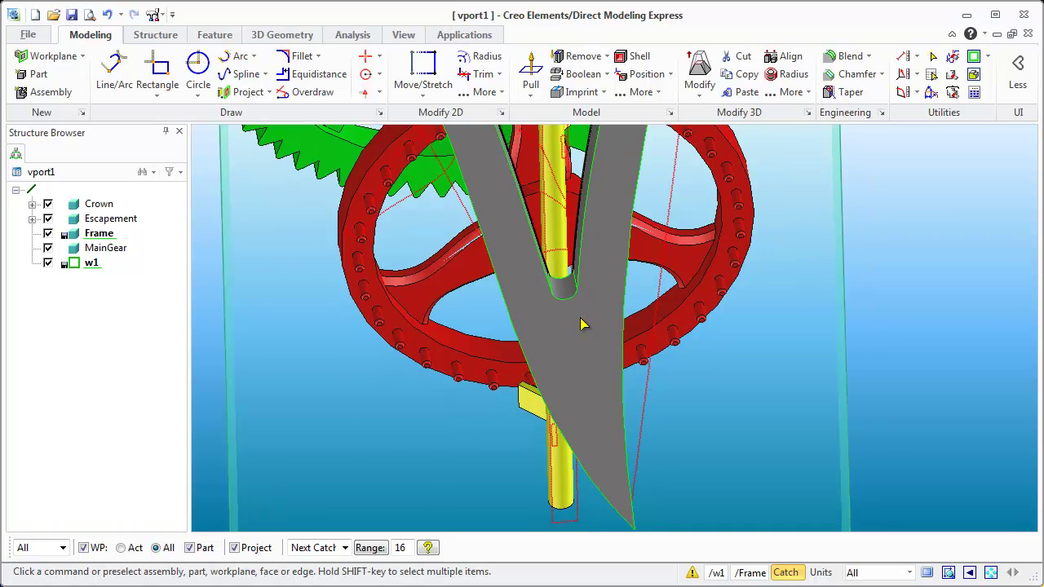
middle_drag(586, 279, 459, 147)
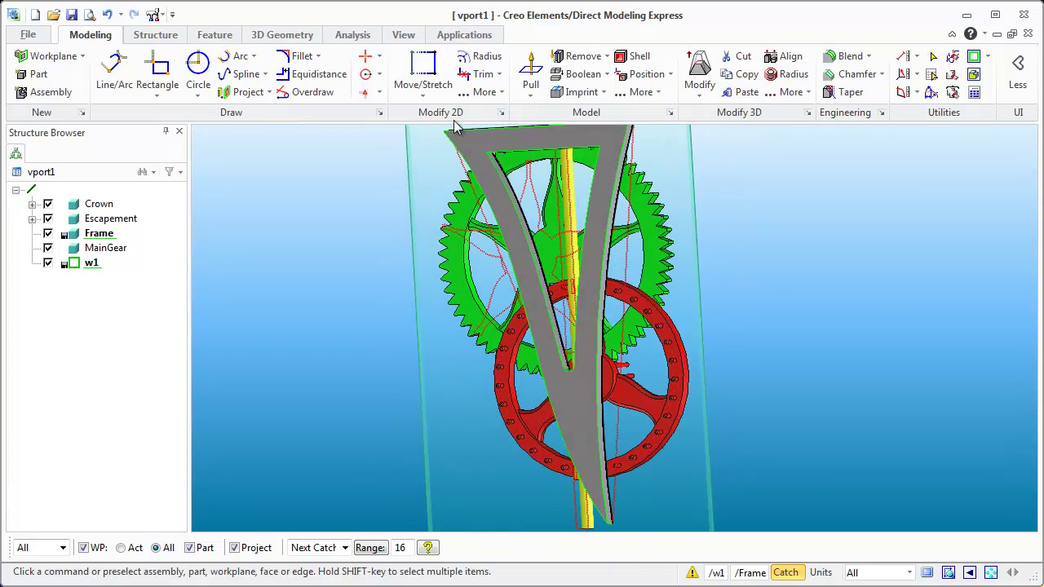
scroll(610, 443, up, 3)
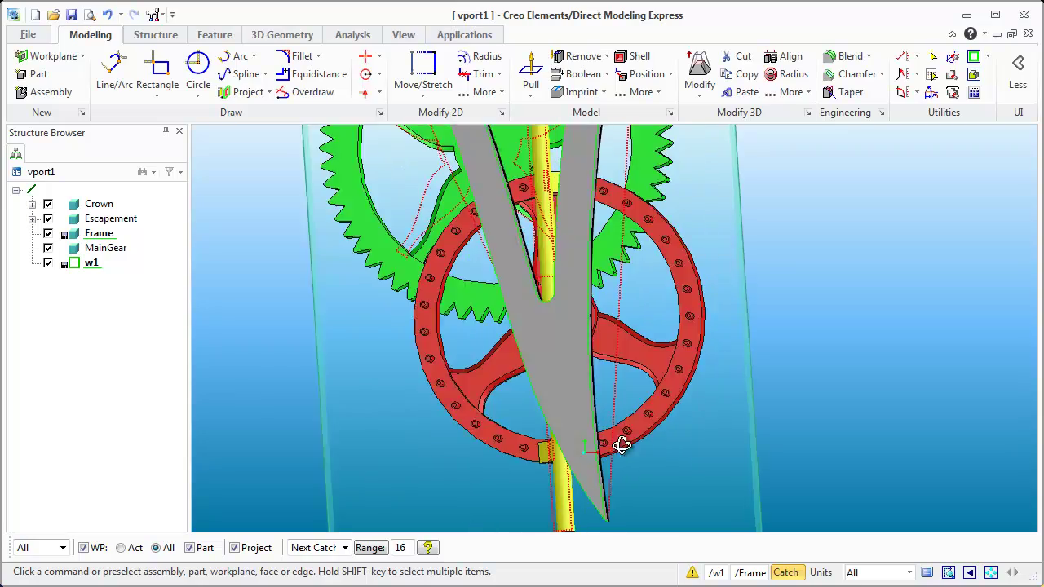
middle_drag(623, 455, 548, 459)
scroll(547, 459, down, 5)
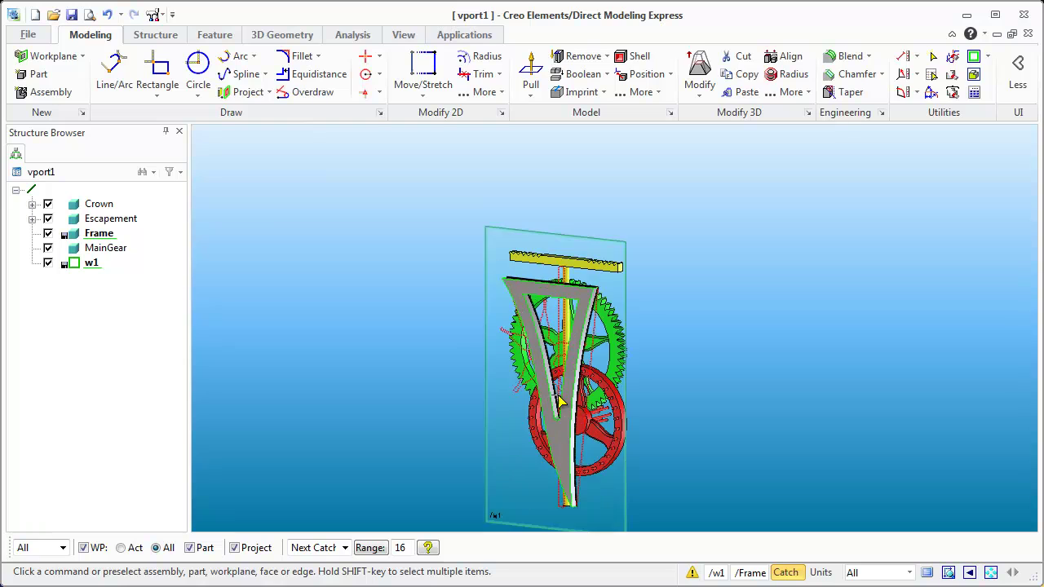
Examine from several sides how the frame sits relative to the gears, the shaft and workplane w1
middle_drag(620, 335, 555, 332)
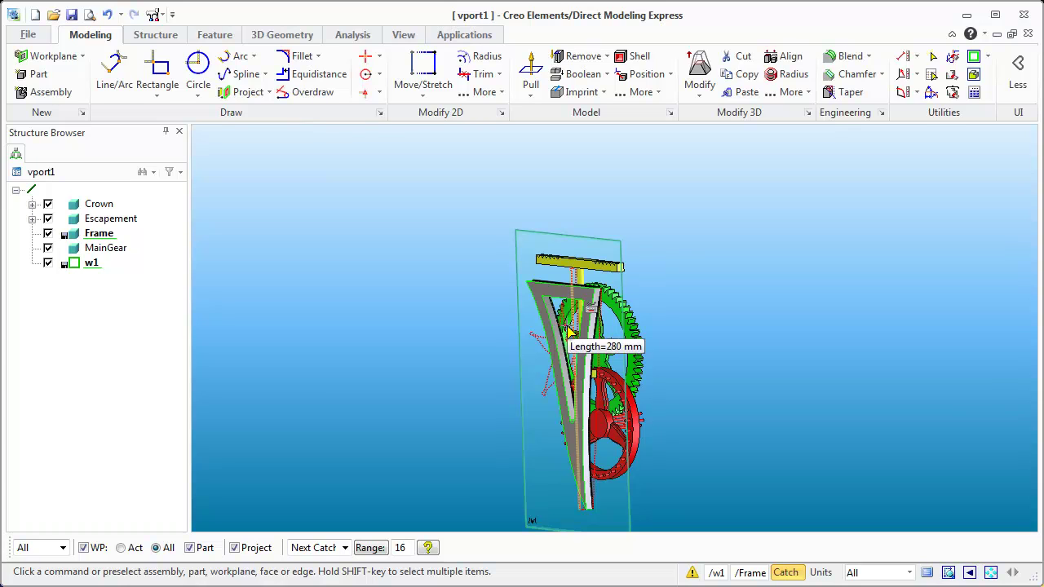
click(612, 248)
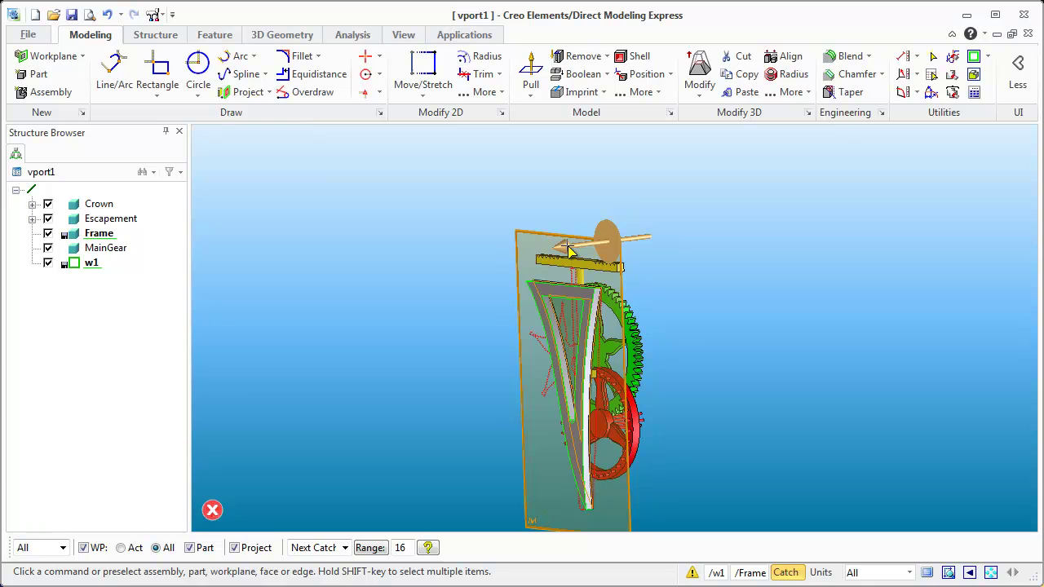
middle_drag(726, 344, 644, 342)
middle_drag(625, 295, 560, 299)
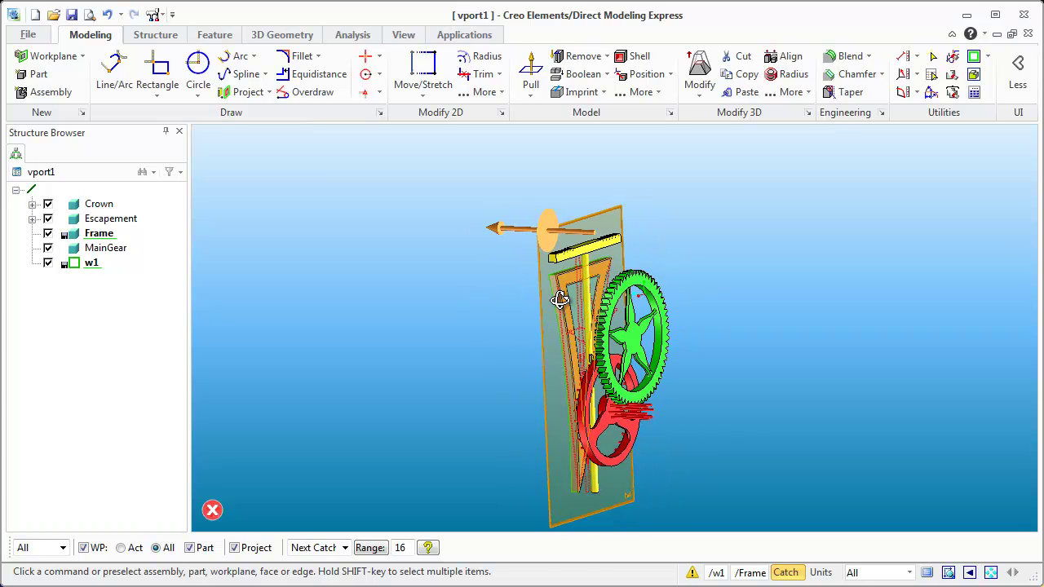
click(417, 357)
click(489, 310)
middle_drag(498, 326, 622, 343)
scroll(479, 273, up, 3)
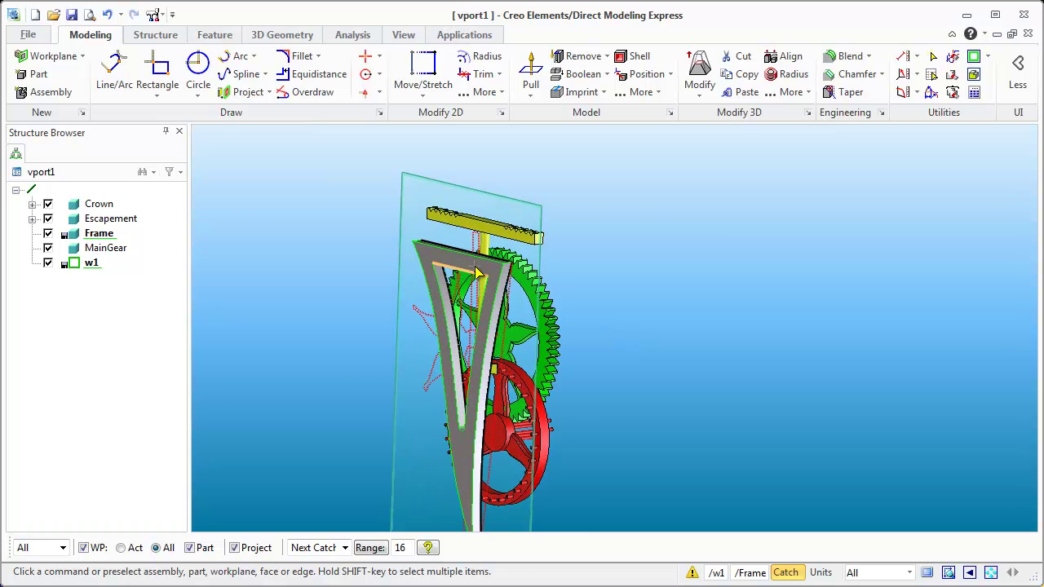
middle_drag(479, 273, 468, 277)
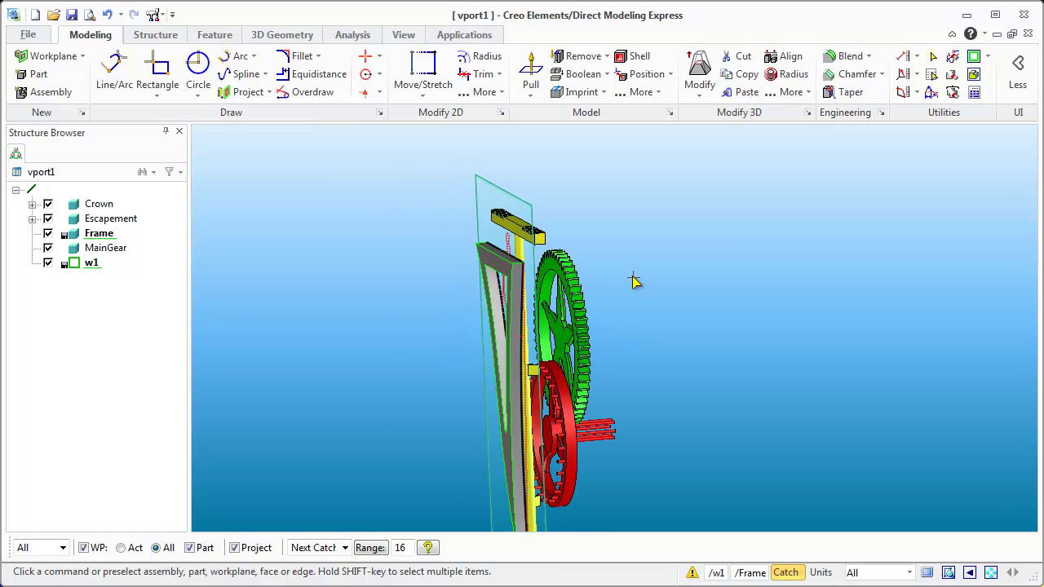
middle_drag(635, 279, 812, 270)
scroll(596, 270, up, 4)
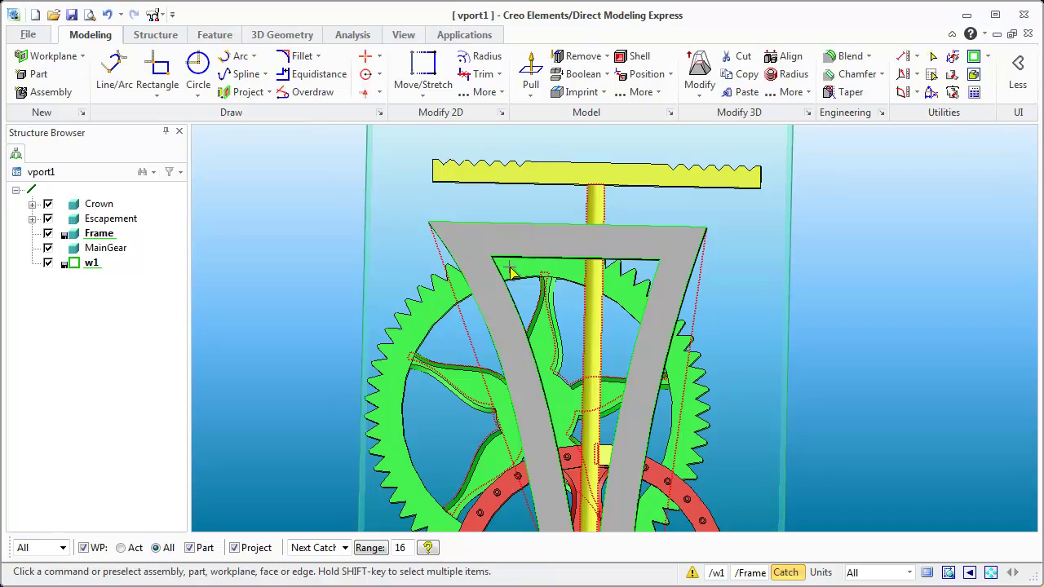
middle_drag(718, 261, 479, 271)
middle_drag(692, 317, 614, 318)
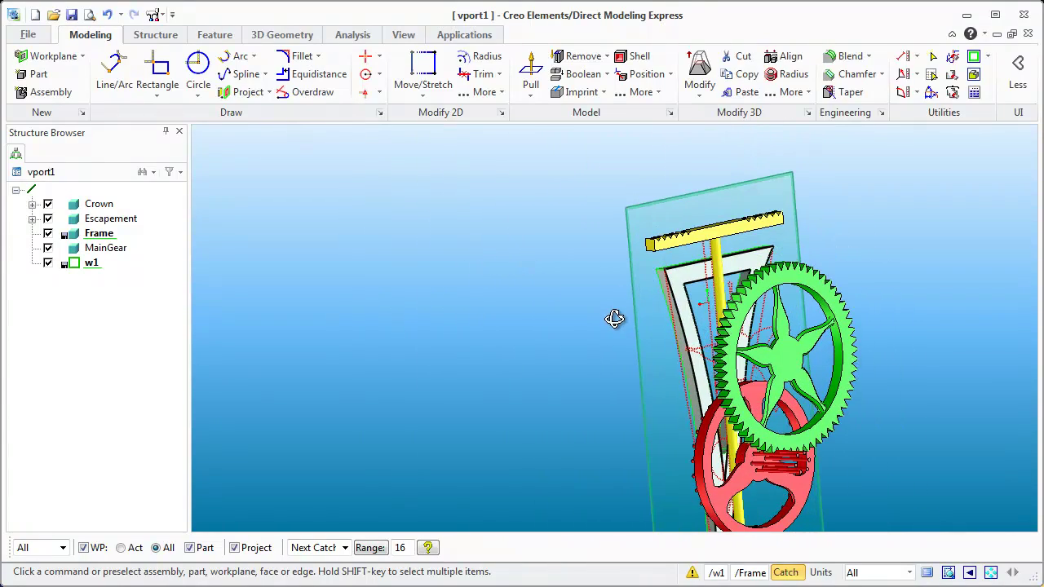
Hide the Crown, Escapement and MainGear parts, keeping the Frame part and workplane w1 shown
click(48, 219)
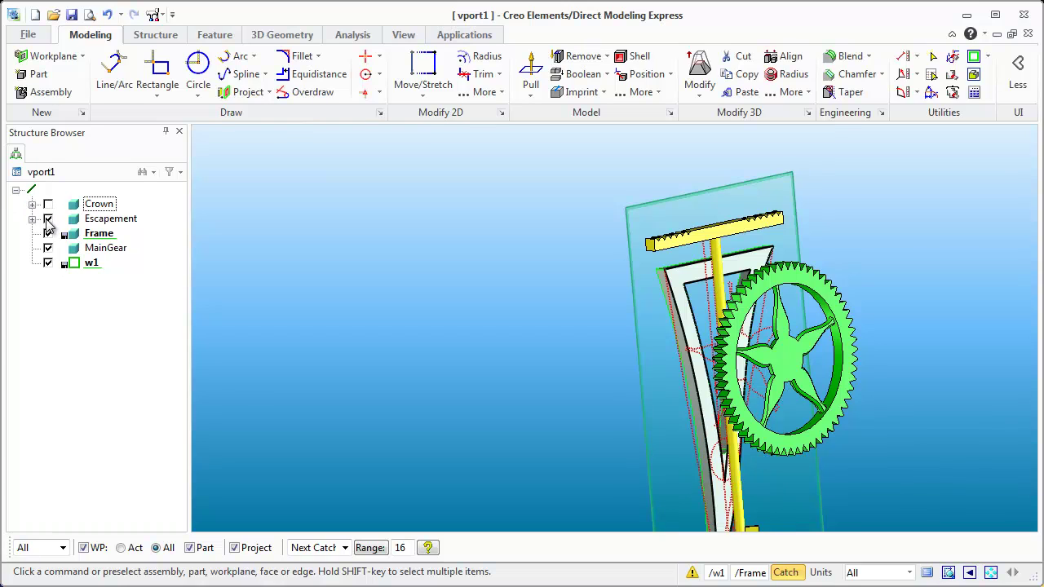
click(47, 233)
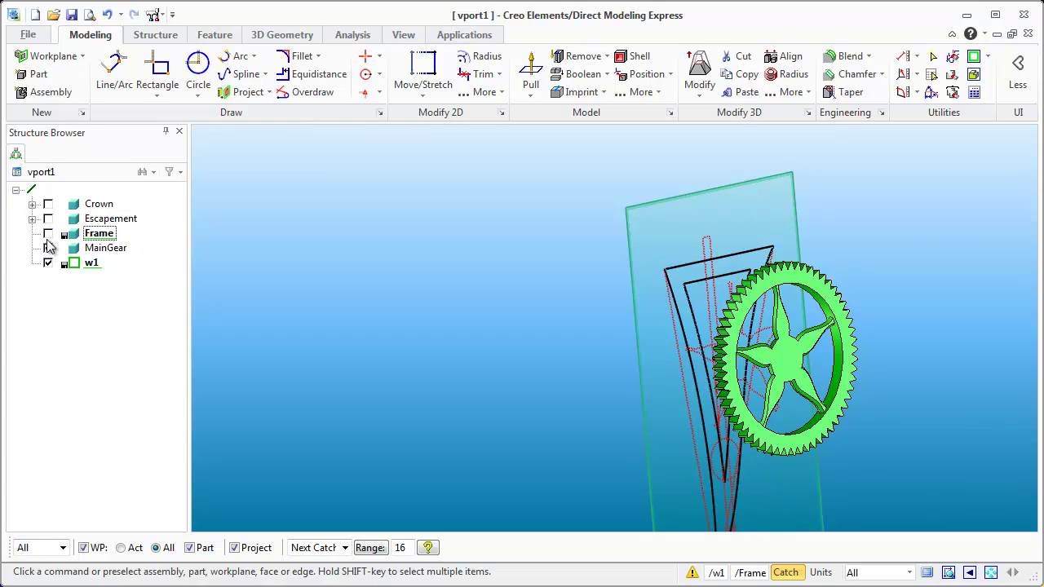
click(47, 234)
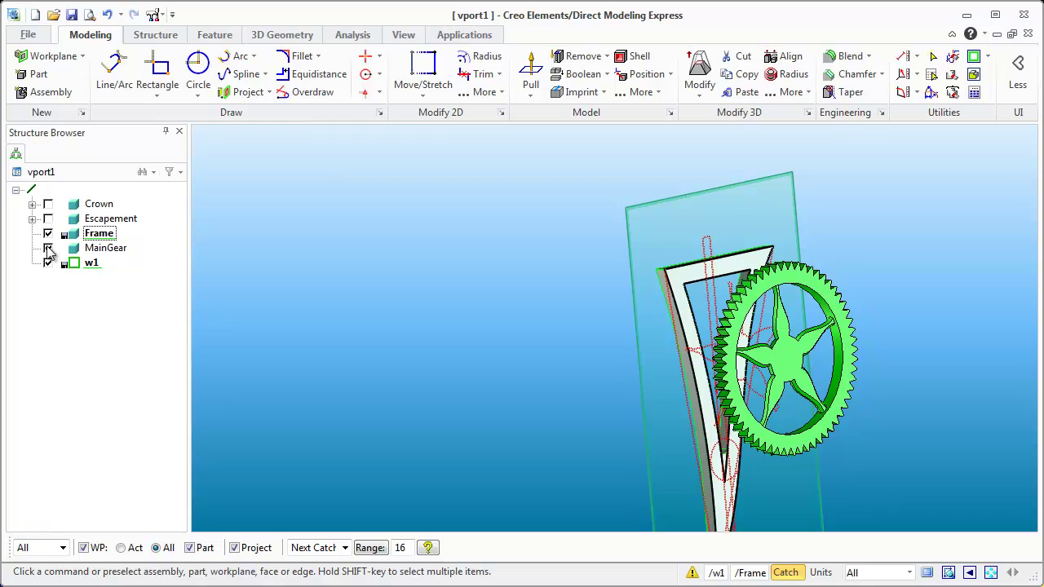
click(47, 248)
middle_drag(631, 318, 553, 351)
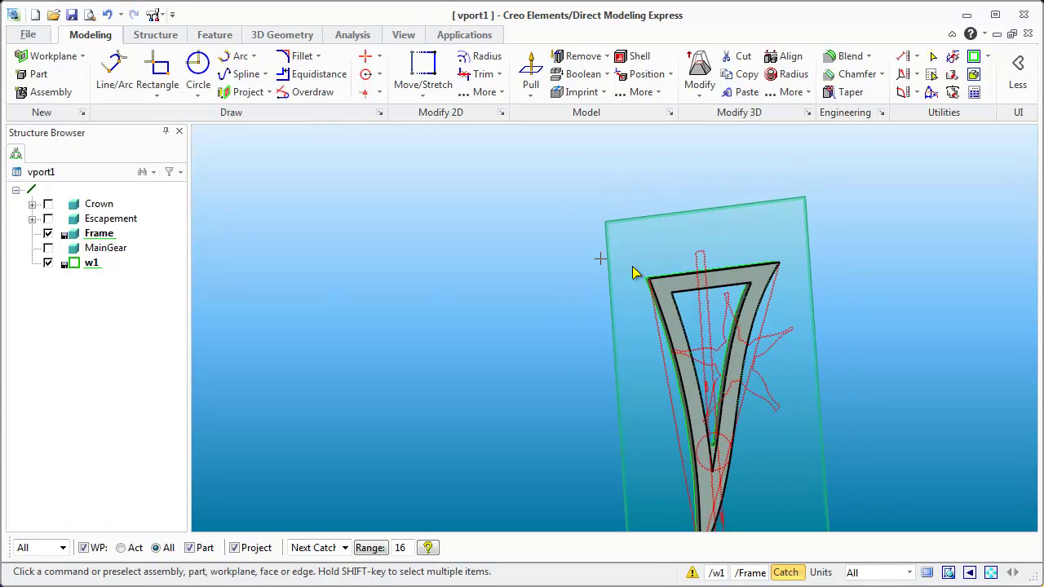
Delete all 2D geometry on workplane w1, including the frame profile and the projected outlines
click(953, 57)
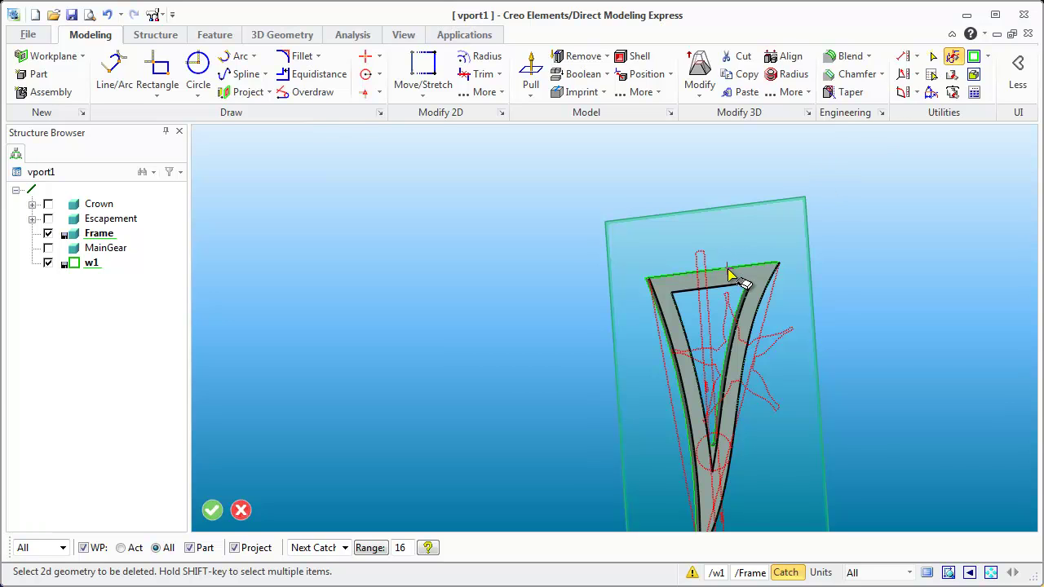
click(848, 210)
click(579, 407)
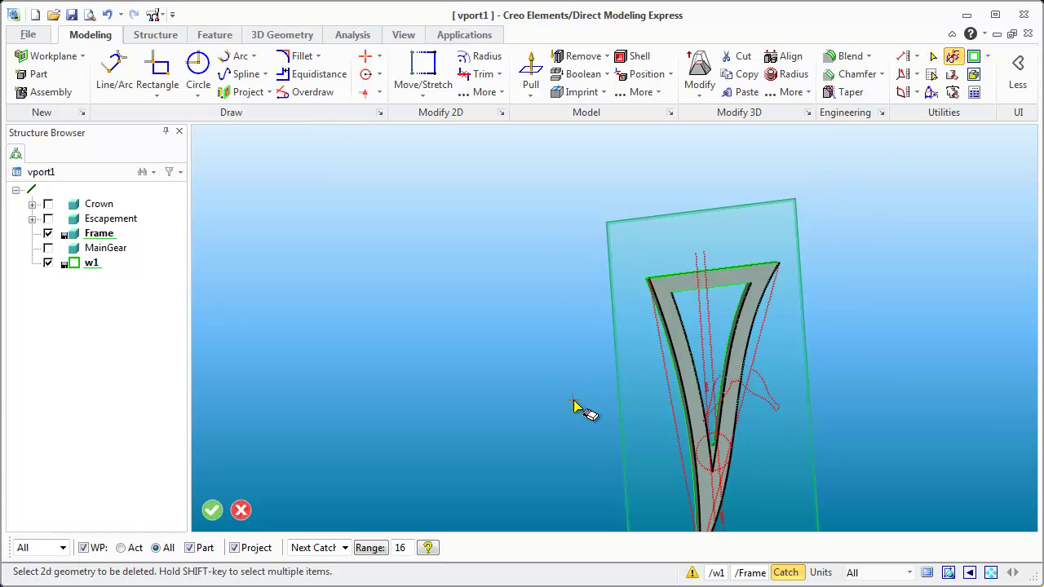
scroll(634, 417, down, 2)
middle_drag(592, 397, 549, 359)
click(574, 253)
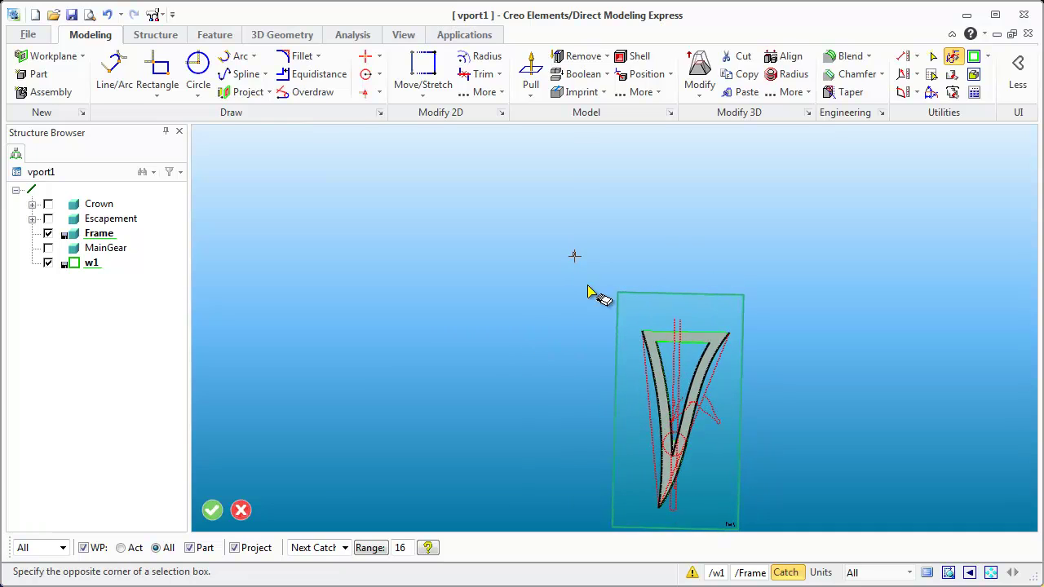
click(742, 524)
middle_drag(691, 373, 630, 263)
scroll(683, 355, up, 2)
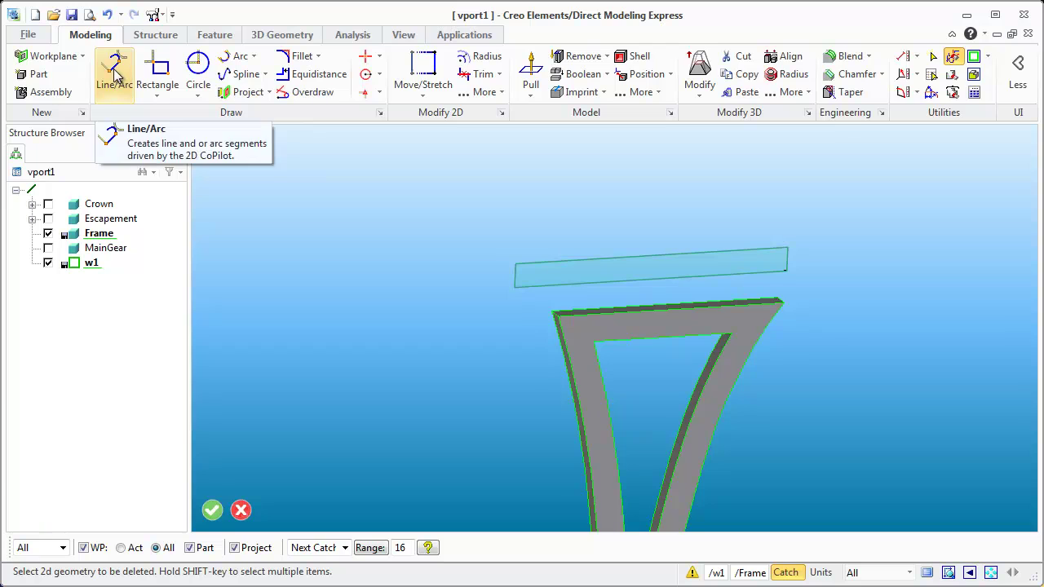
Draw a circle on w1 in each upper corner of the frame, one with 4 mm and the other with 5 mm radius
click(202, 70)
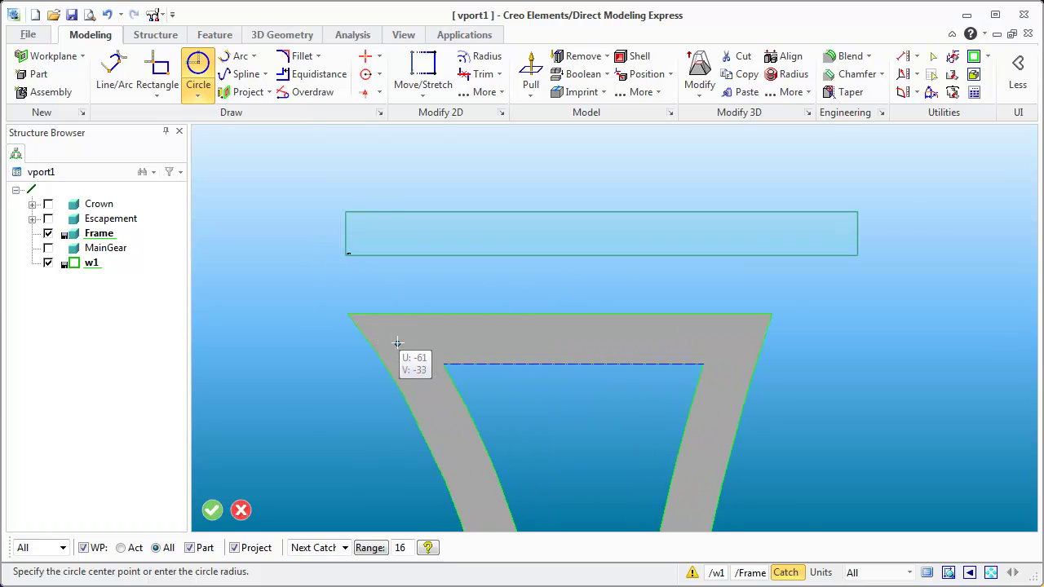
click(411, 342)
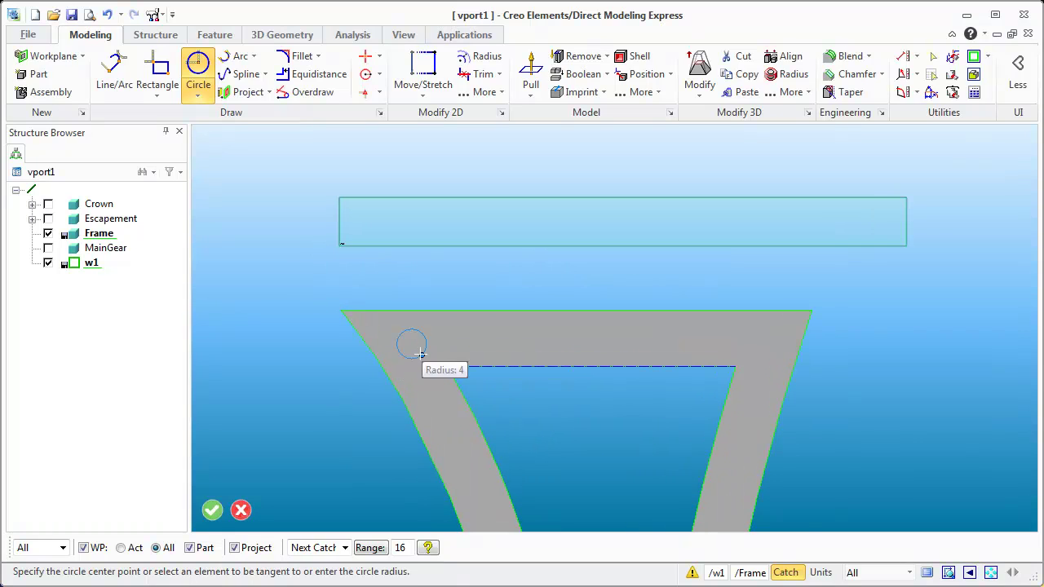
click(418, 355)
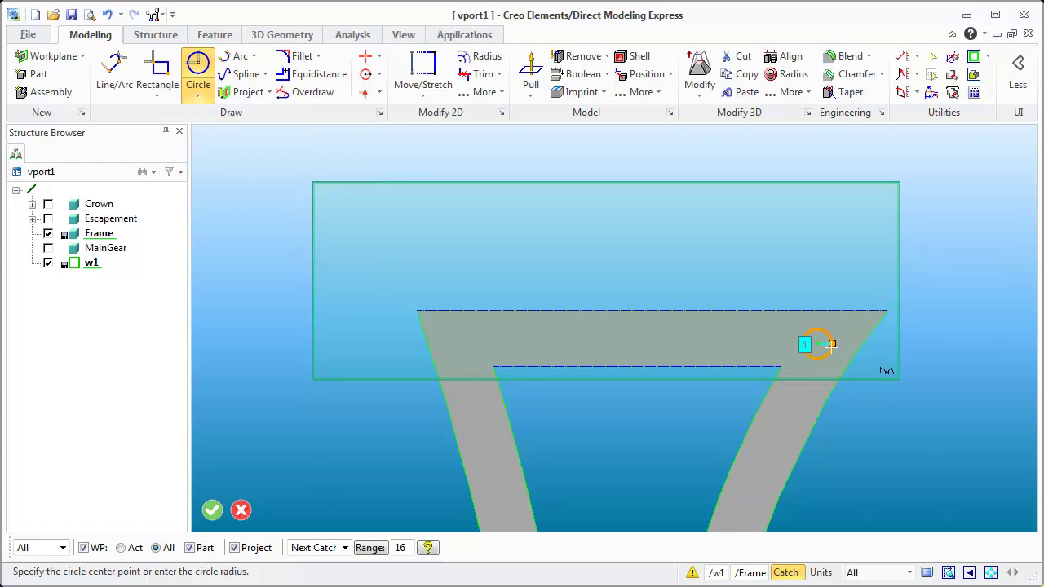
click(470, 344)
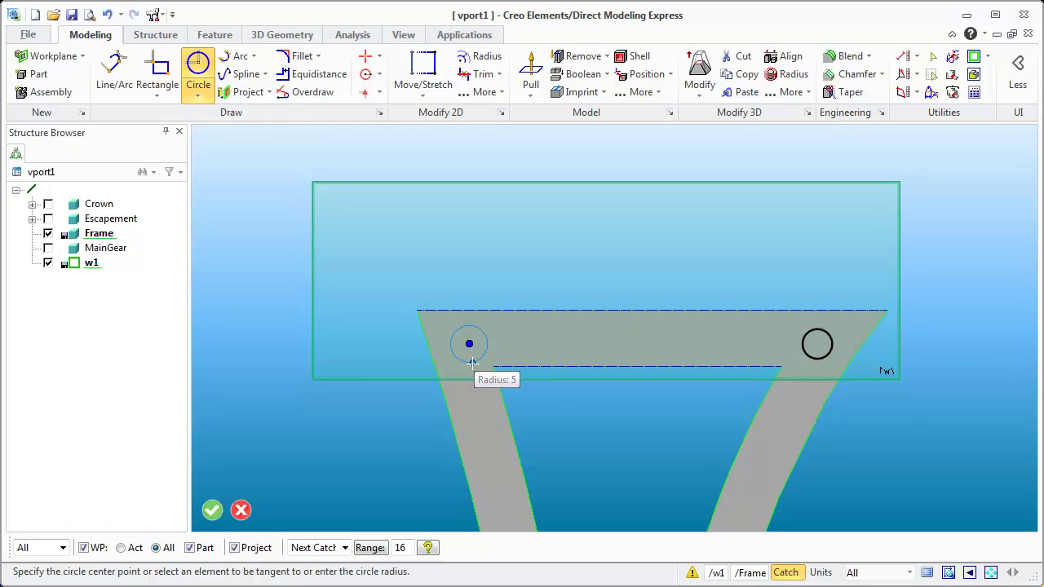
click(473, 362)
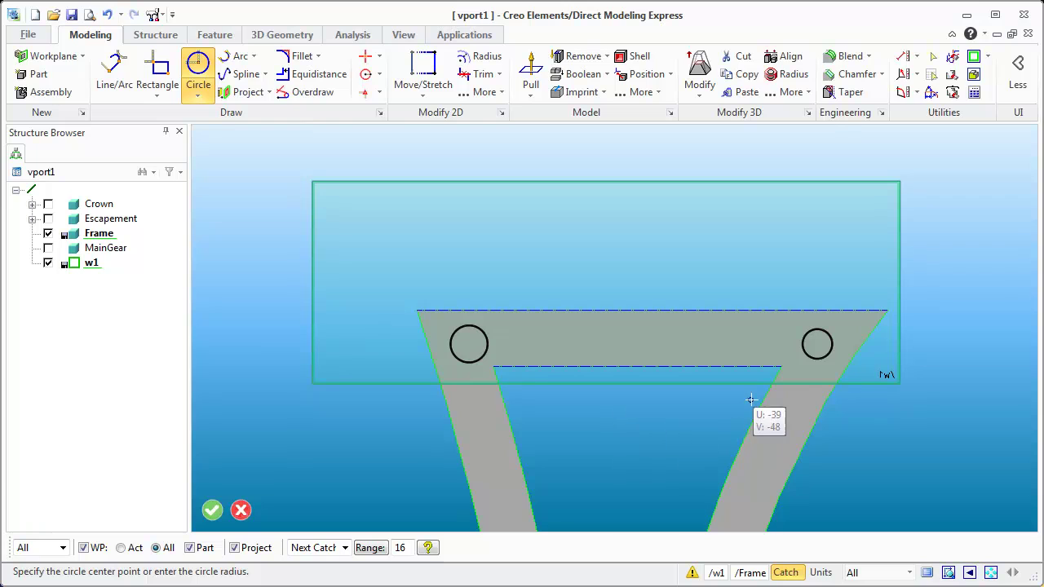
Set the radius of the 4 mm circle in the frame's upper corner to 5 mm
middle_click(817, 358)
mouse_move(819, 364)
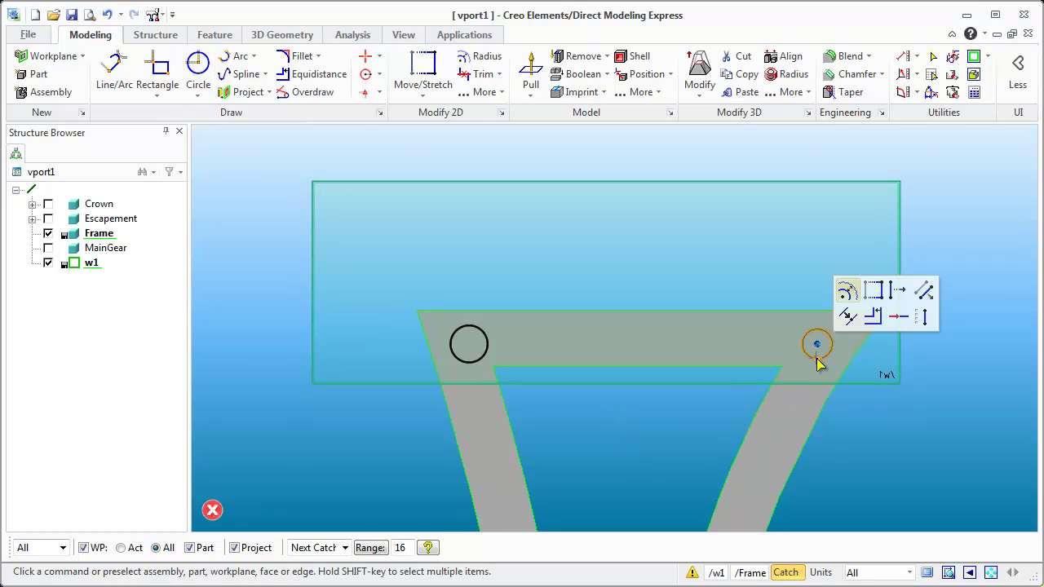
click(848, 290)
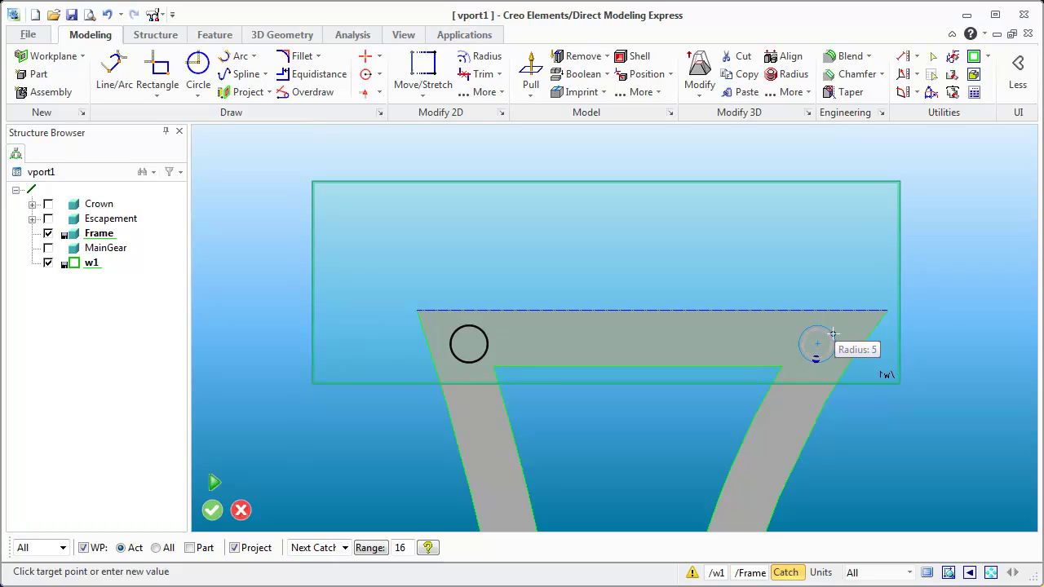
click(833, 334)
Draw a third circle on w1 inside the frame's solid lower section, just above the bottom tip
scroll(728, 443, down, 5)
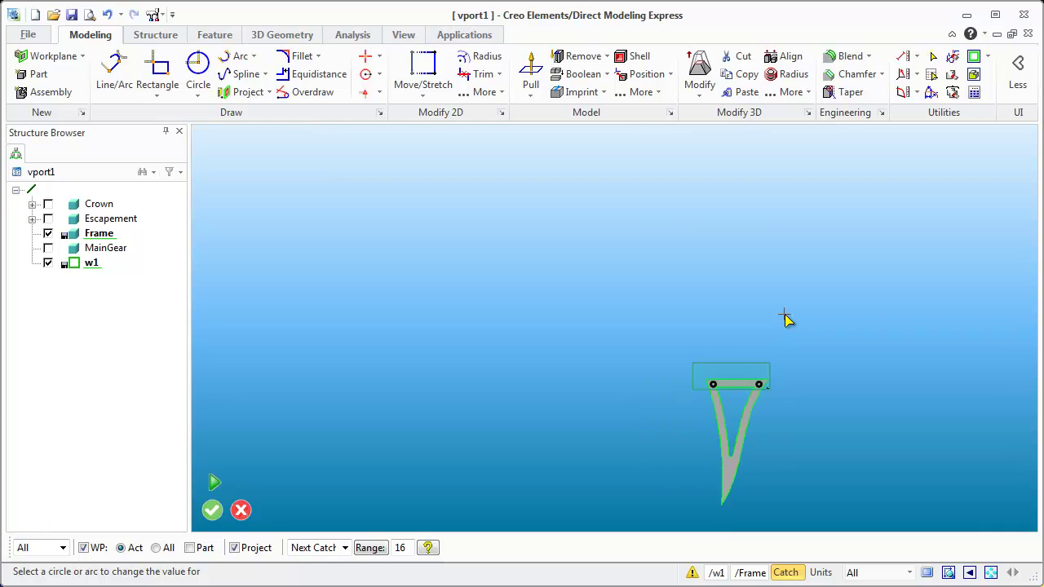
scroll(729, 489, up, 3)
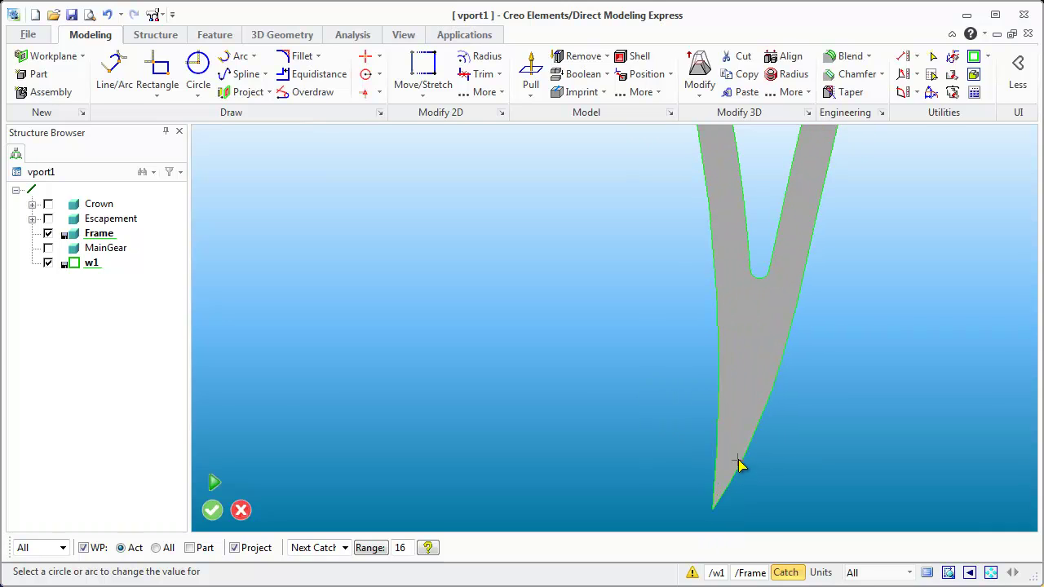
click(742, 414)
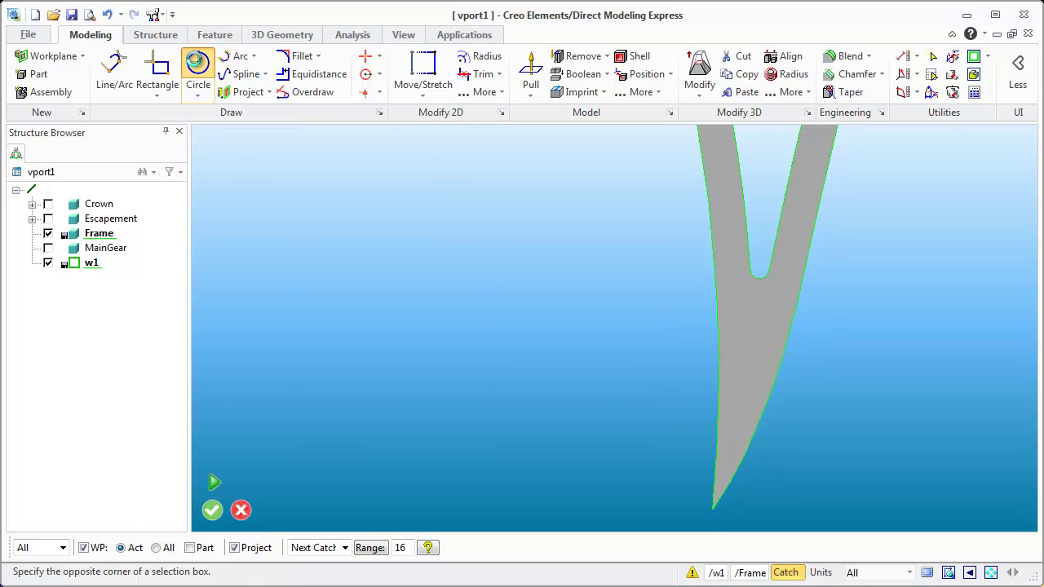
click(198, 77)
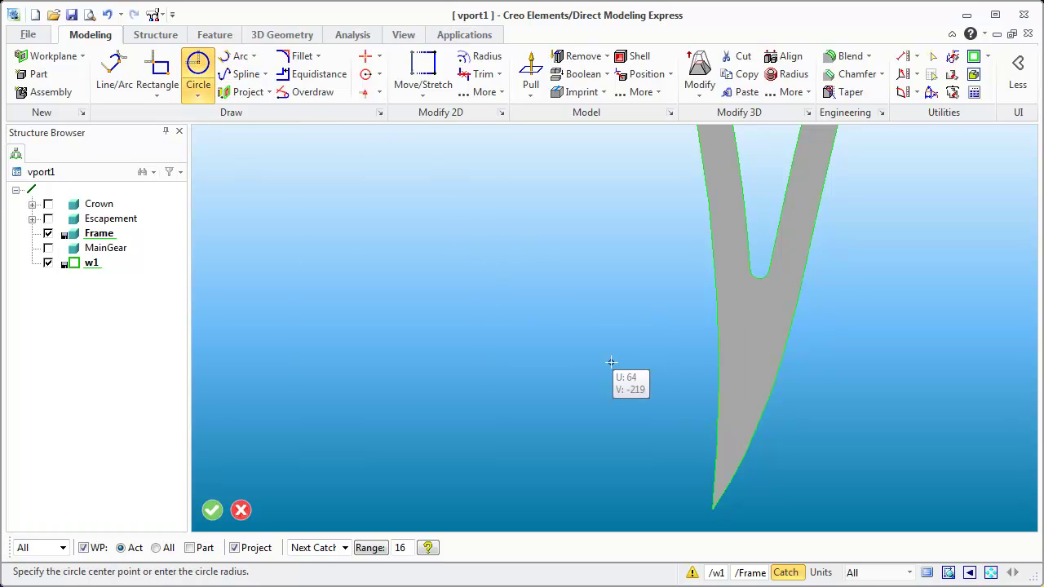
click(741, 406)
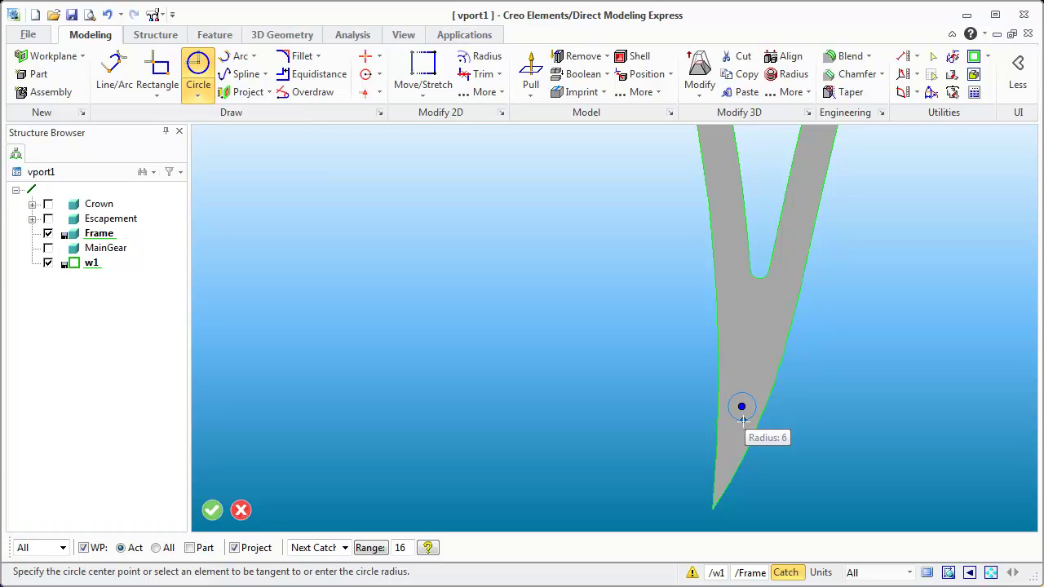
scroll(743, 421, up, 3)
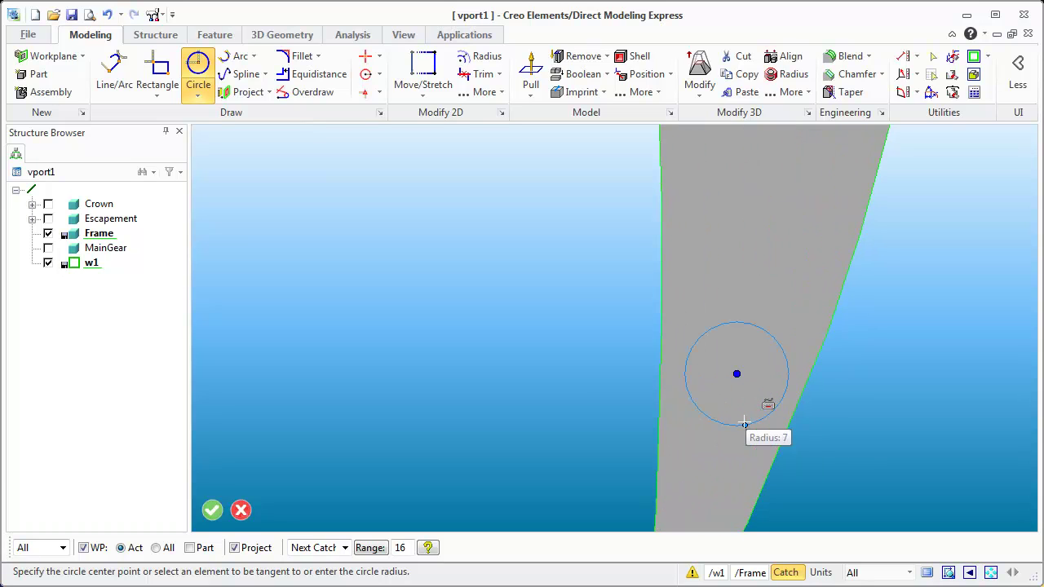
scroll(743, 411, down, 5)
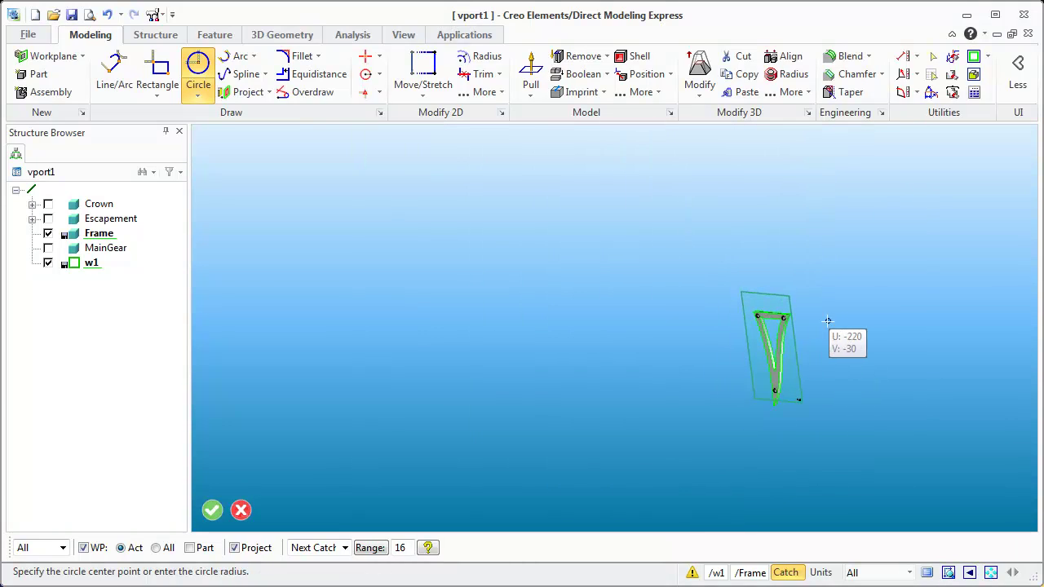
Show the Crown, Escapement and MainGear parts together with the frame again
scroll(832, 355, up, 3)
click(48, 218)
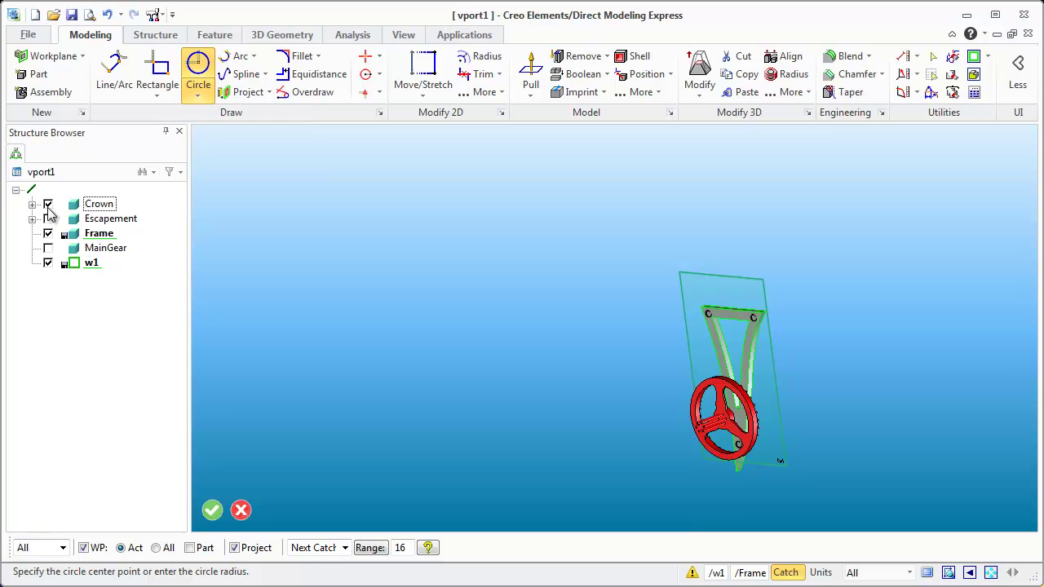
click(47, 248)
middle_drag(594, 357, 580, 434)
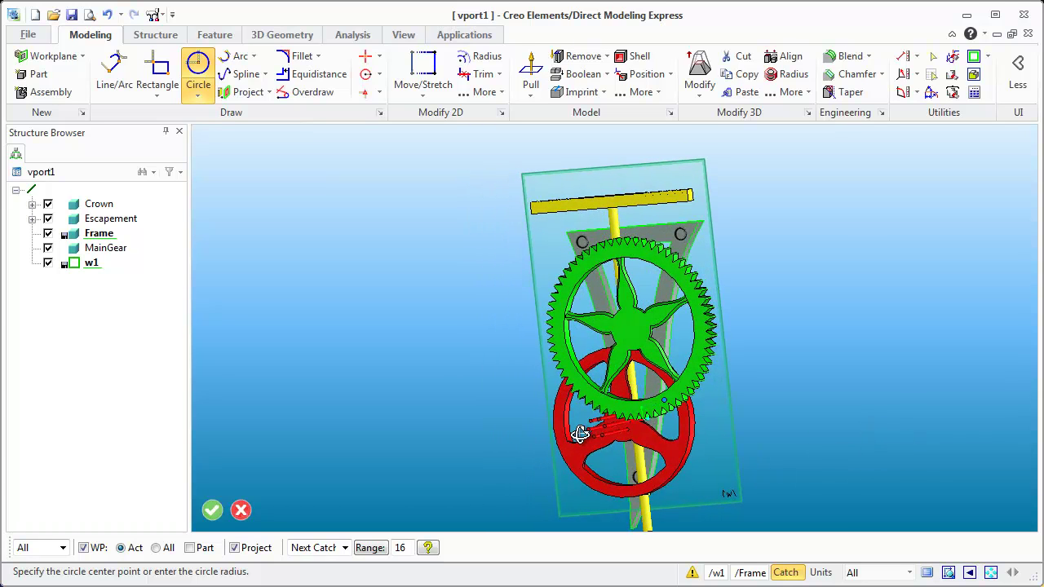
Pull the three circles on w1 linearly by -73 mm in the Frame part to form round posts, and check their position around the gears
click(531, 70)
middle_drag(644, 286, 581, 293)
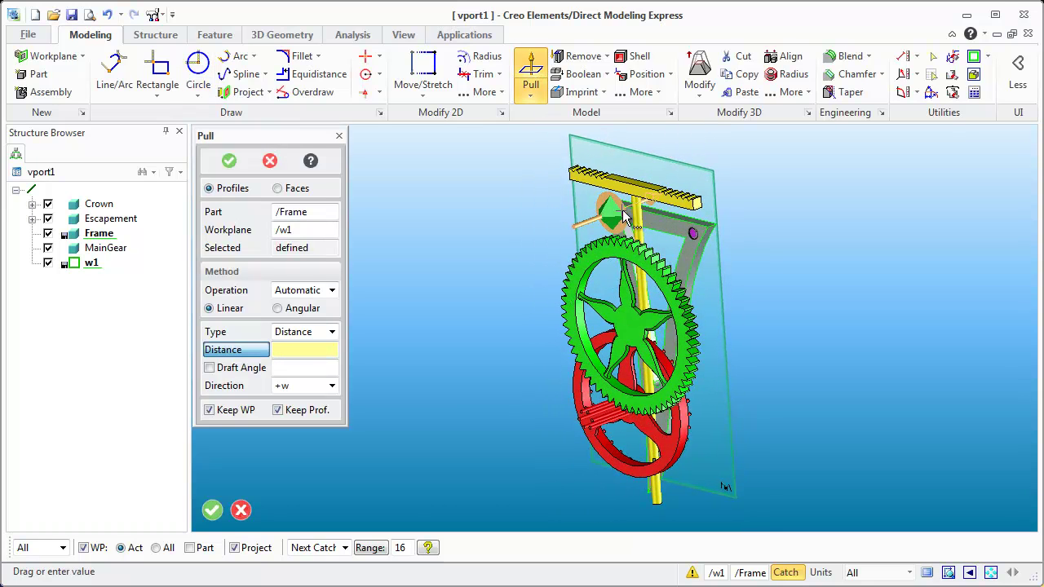
middle_drag(624, 216, 612, 193)
drag(685, 234, 556, 239)
middle_drag(556, 239, 685, 305)
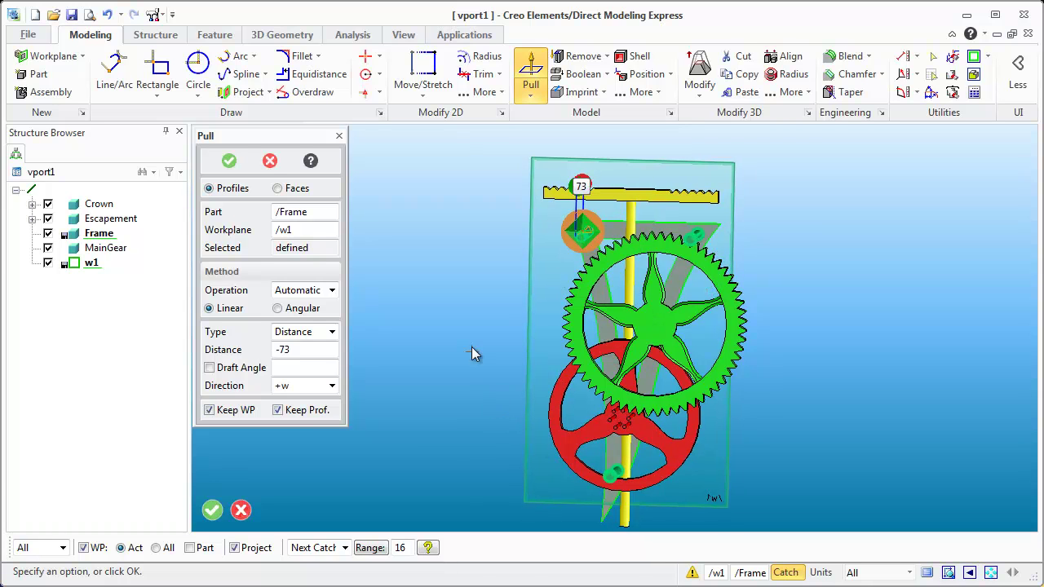
click(231, 161)
middle_drag(549, 433, 531, 470)
scroll(606, 480, up, 5)
scroll(465, 422, down, 6)
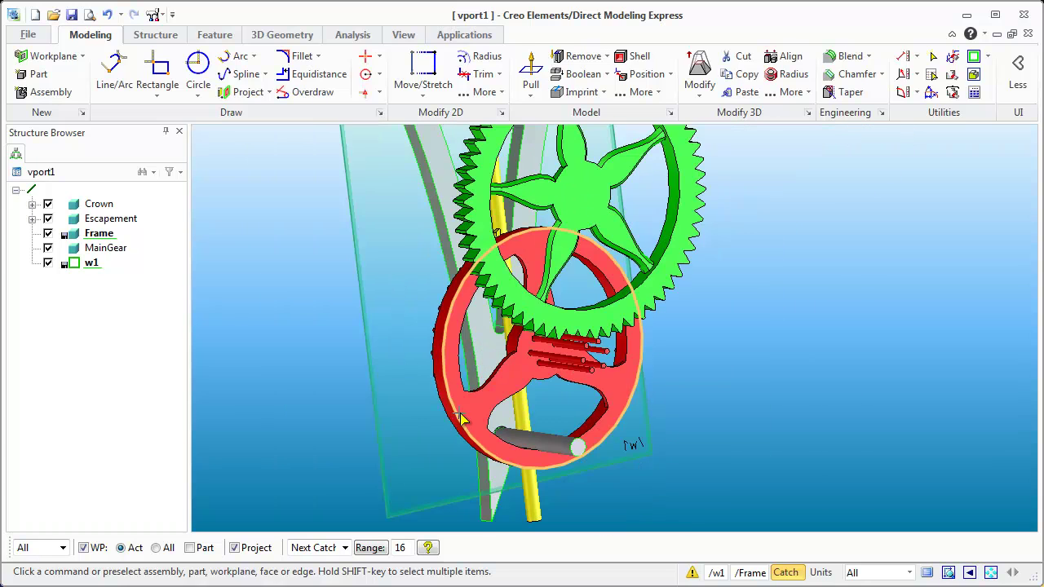
middle_drag(465, 422, 730, 357)
scroll(377, 445, up, 3)
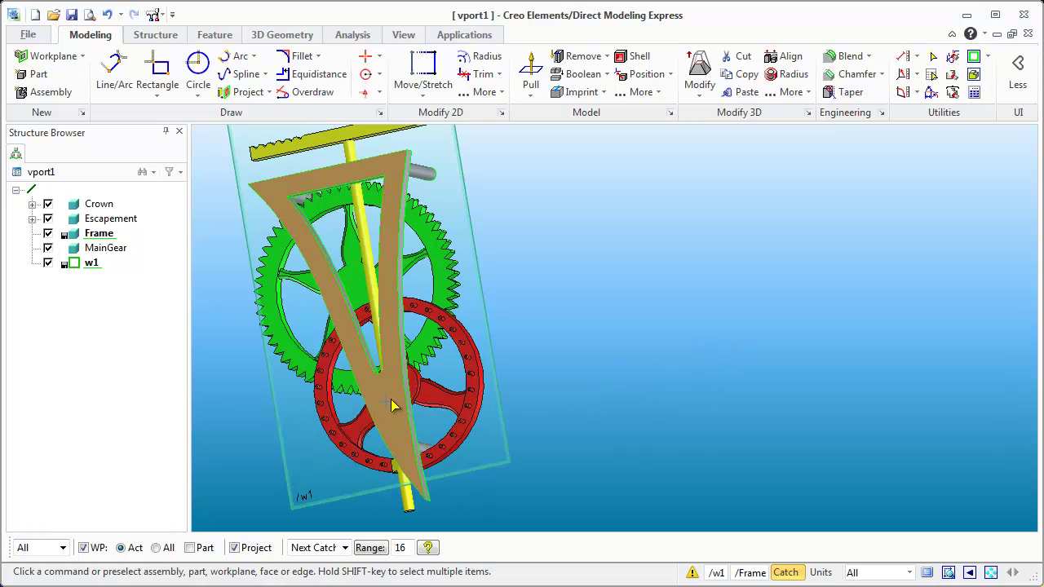
Move workplane w1 dynamically 73 mm along the posts to their free ends beyond the green gear
middle_drag(568, 491, 457, 469)
middle_drag(526, 382, 465, 295)
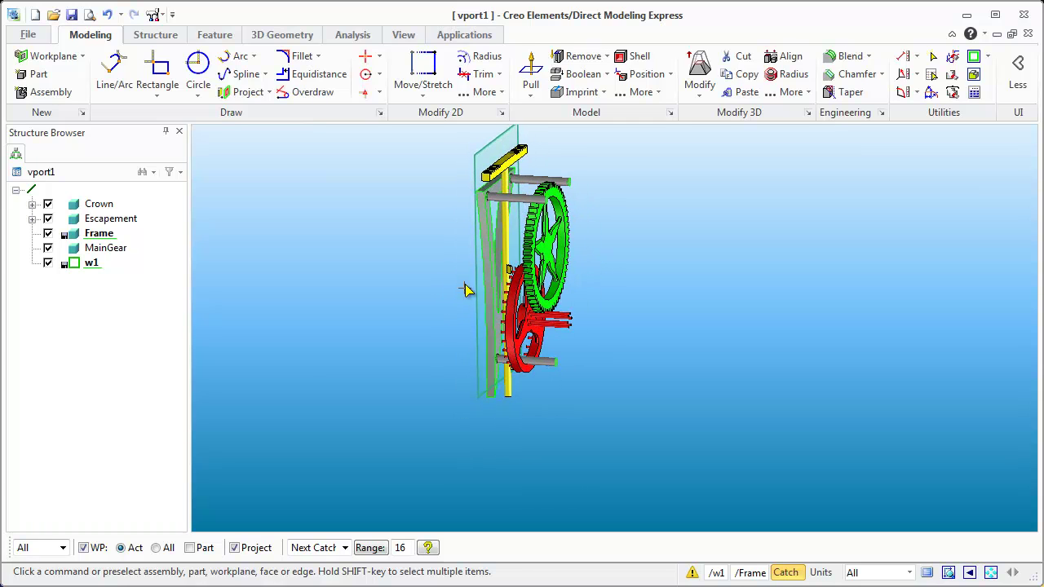
scroll(478, 139, up, 4)
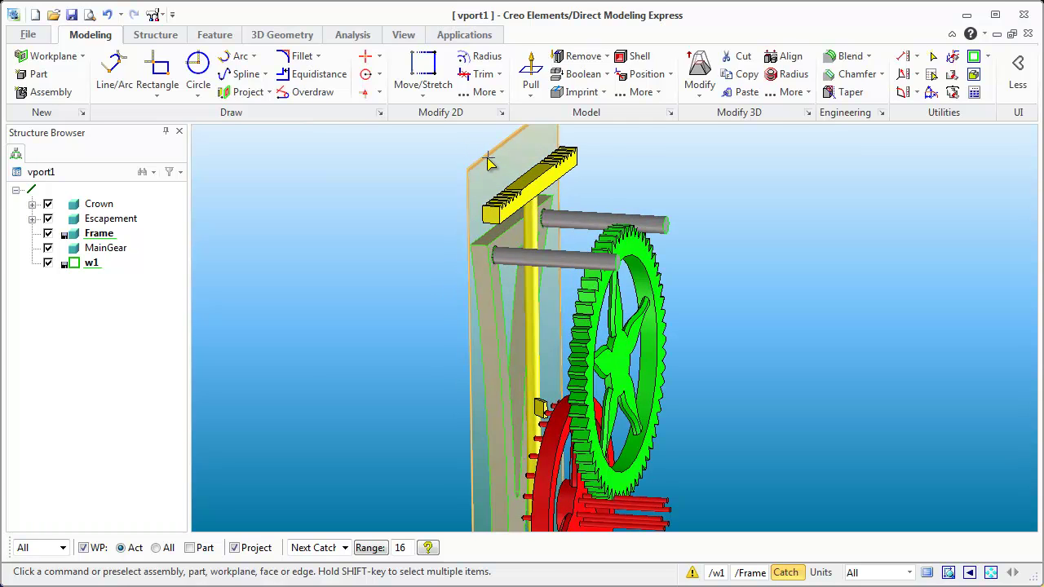
click(490, 163)
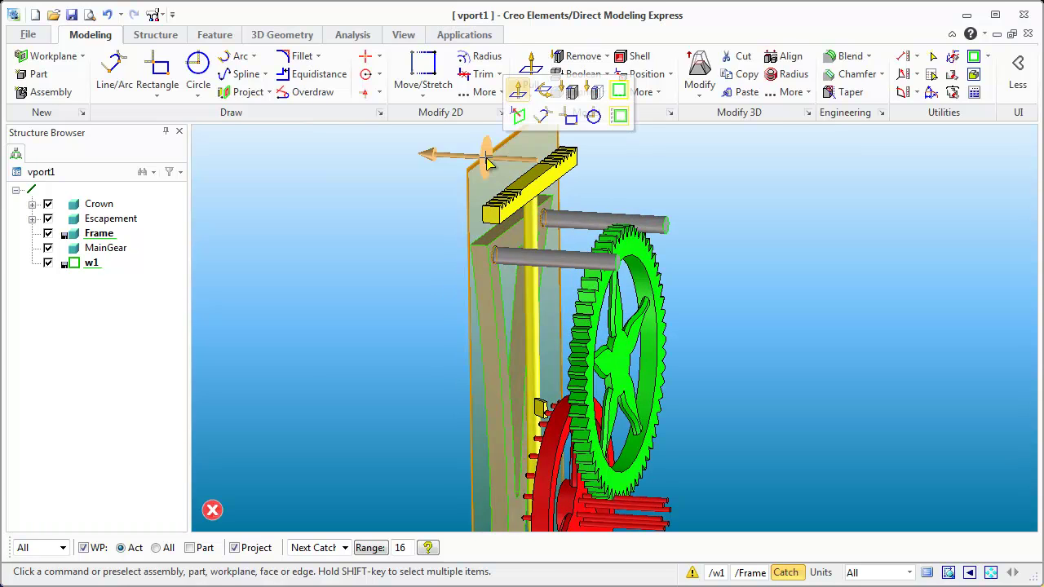
click(517, 119)
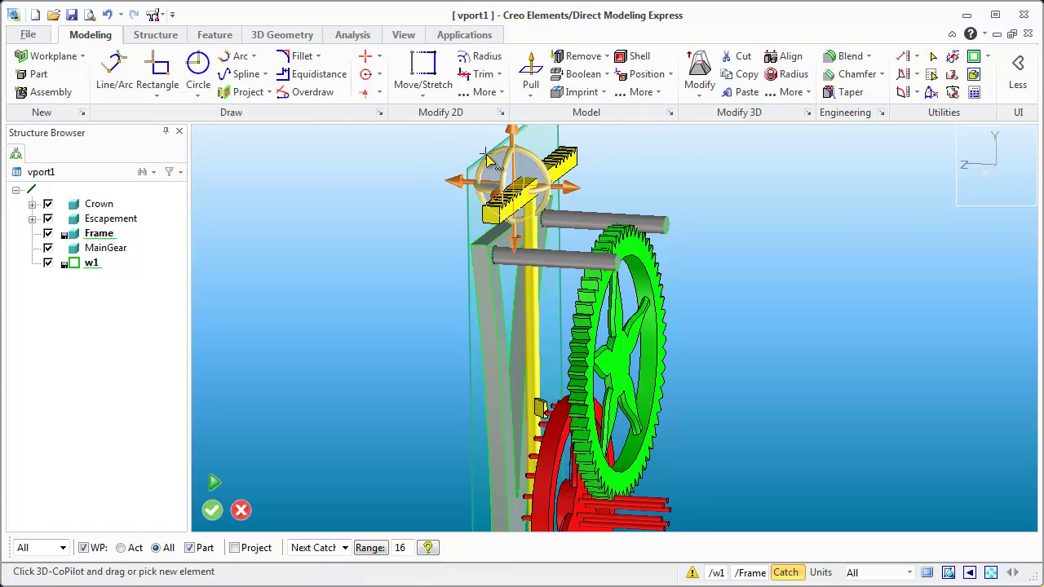
drag(573, 194, 673, 231)
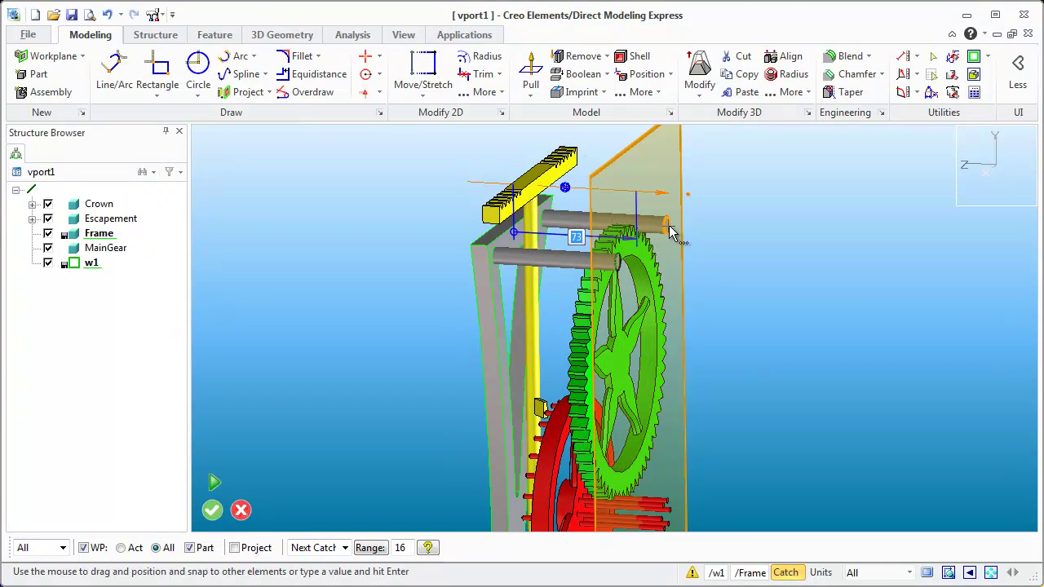
drag(670, 232, 671, 232)
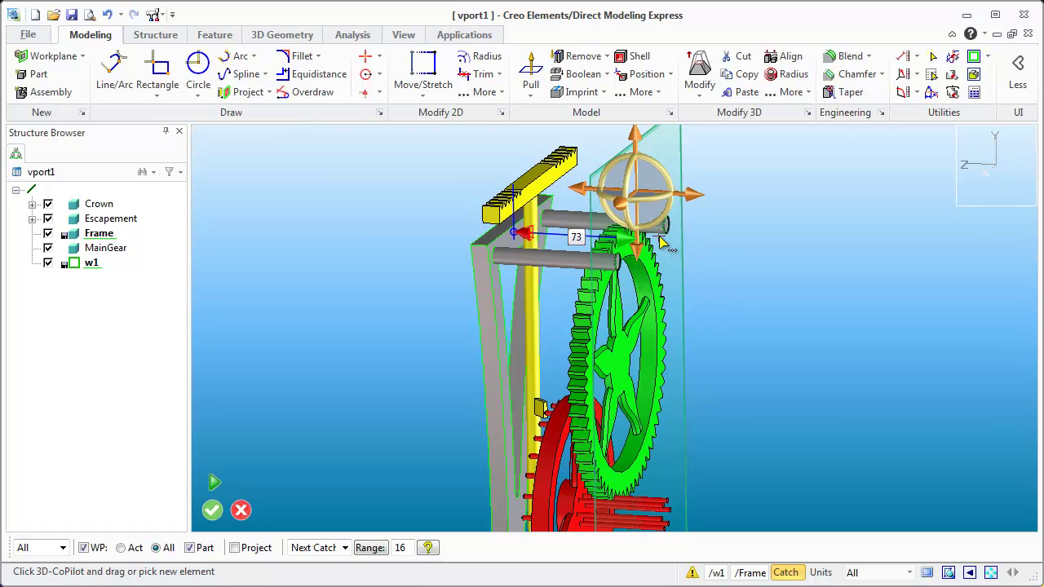
middle_click(715, 269)
Project the Frame plate's face onto the moved workplane w1 as 2D geometry, capturing its curved triangular outline and opening
scroll(709, 289, down, 3)
middle_drag(702, 314, 522, 309)
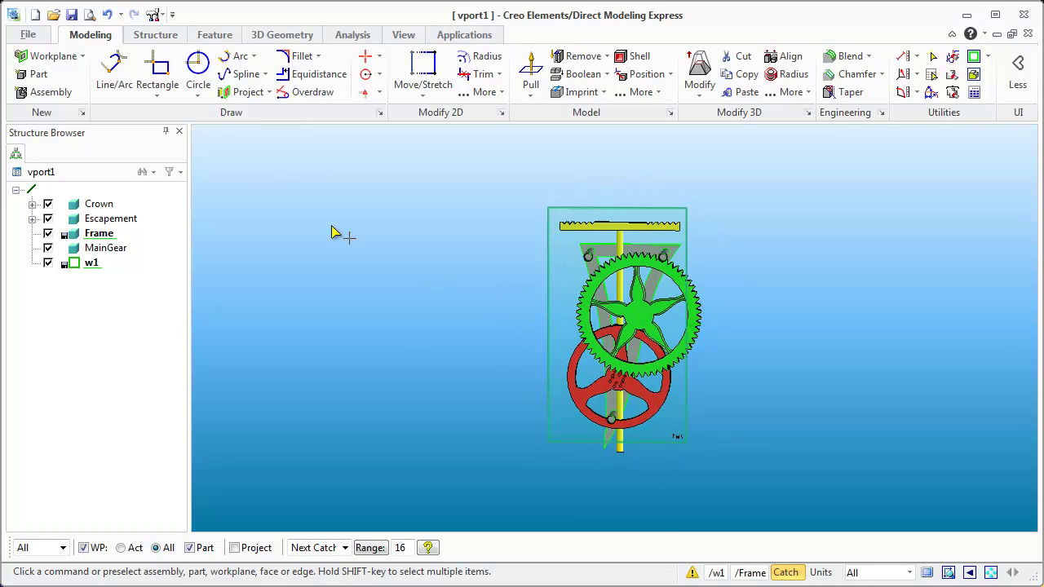
scroll(662, 284, up, 2)
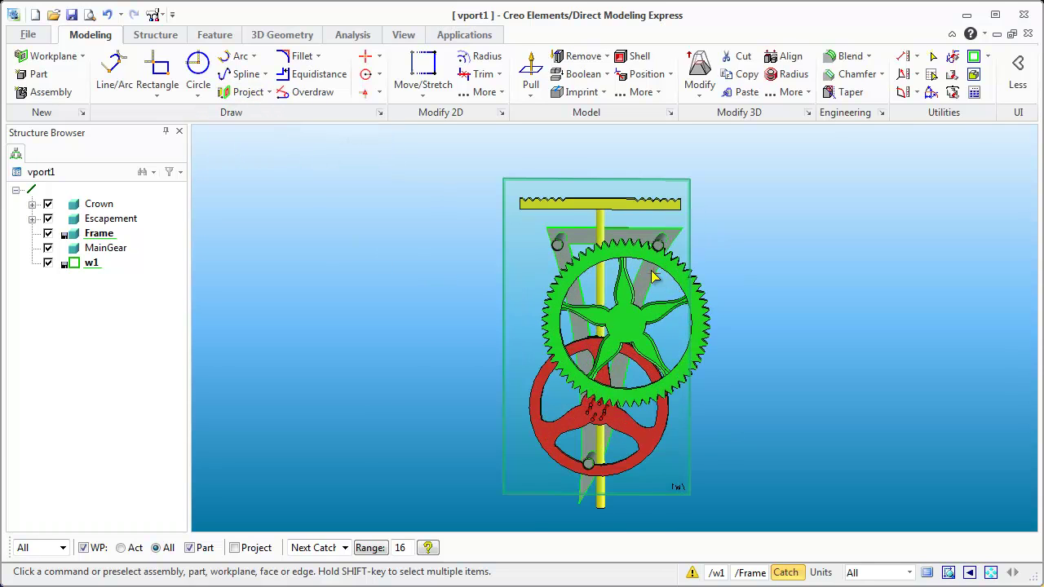
click(266, 93)
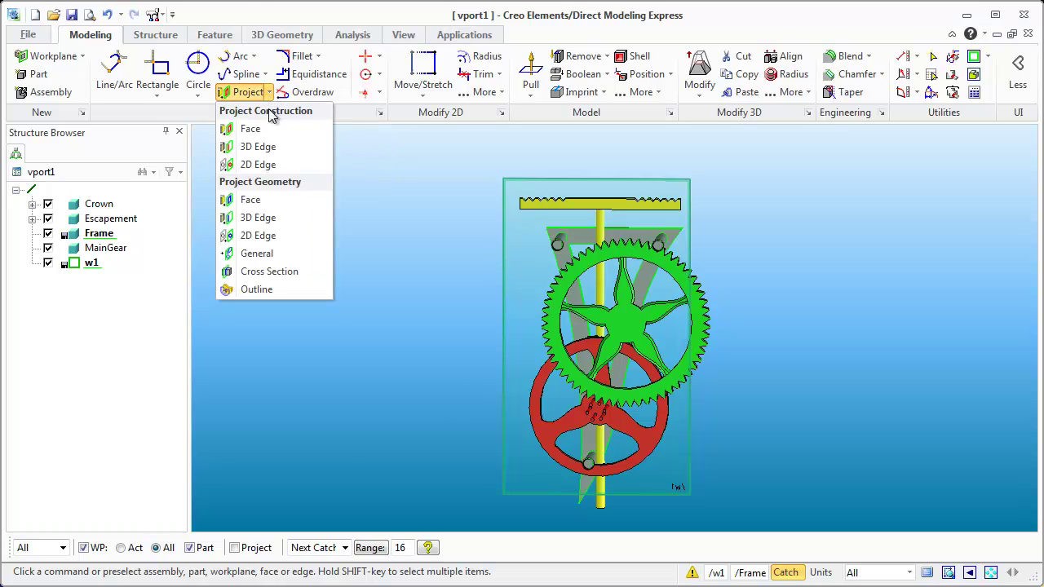
click(250, 200)
click(584, 245)
middle_drag(676, 329, 648, 317)
scroll(583, 265, up, 3)
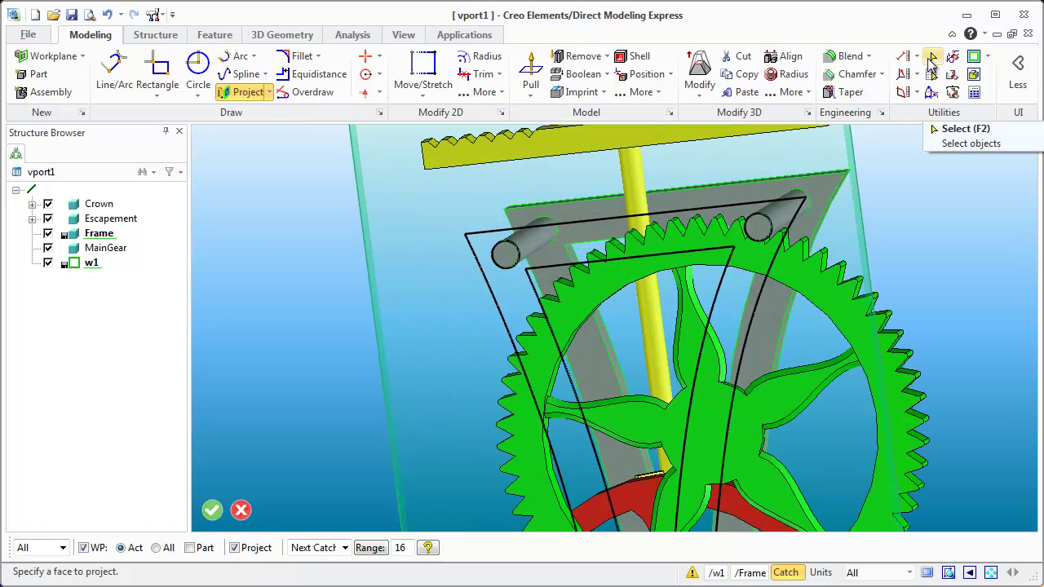
Delete the projected circles at the three posts from w1, keeping only the plate's outer and inner outlines
click(952, 56)
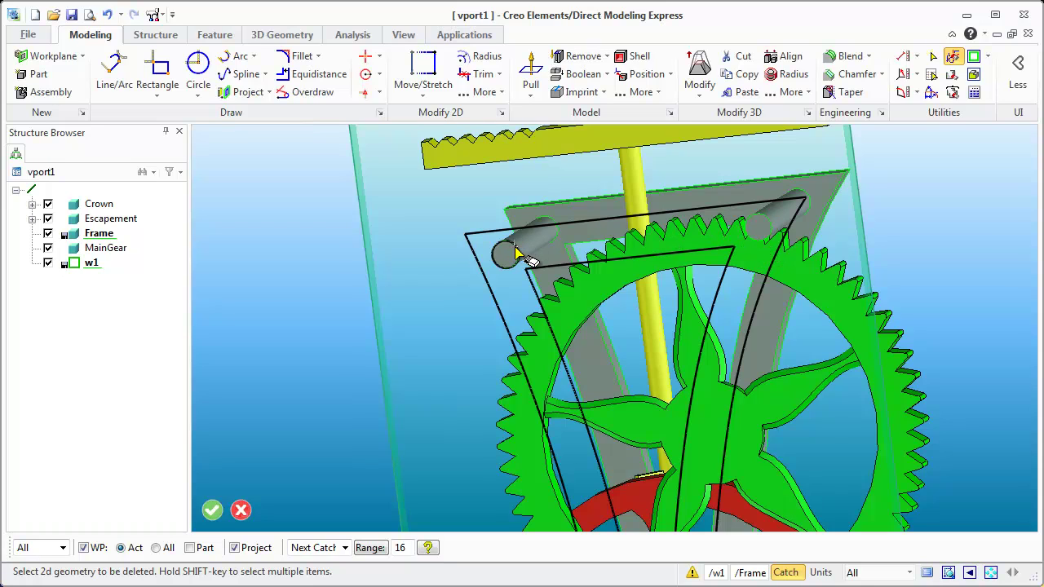
scroll(662, 522, down, 5)
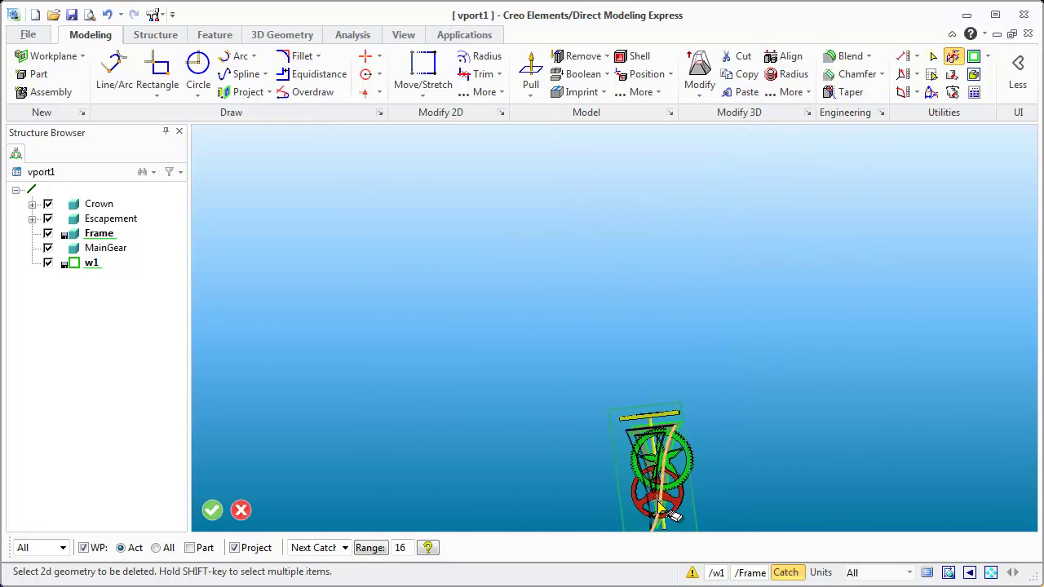
scroll(662, 526, up, 5)
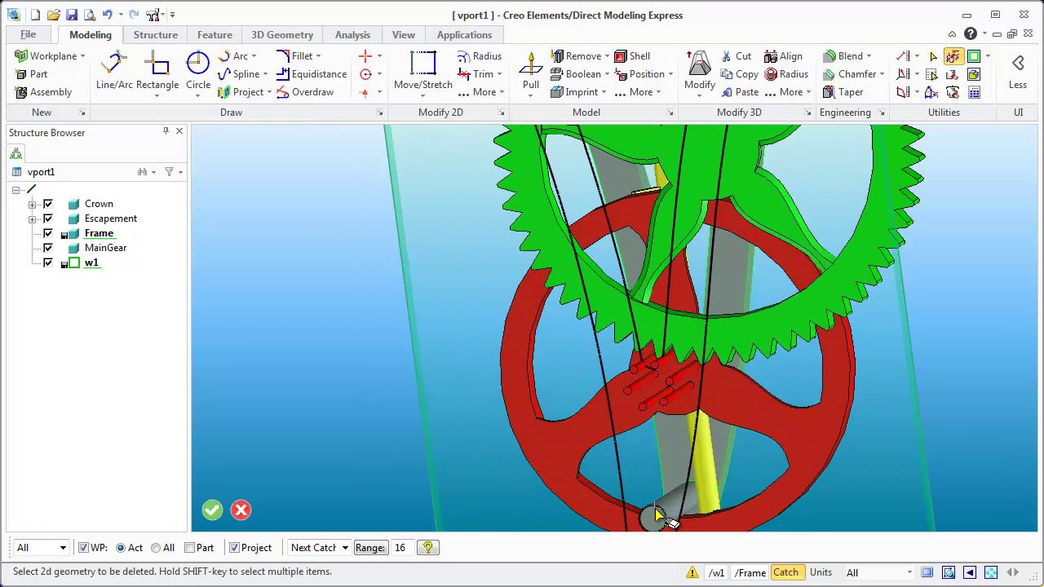
scroll(663, 522, down, 6)
Pull the projected outline on w1 linearly in the Frame part to form a second plate at the posts' free ends
middle_drag(758, 354, 680, 316)
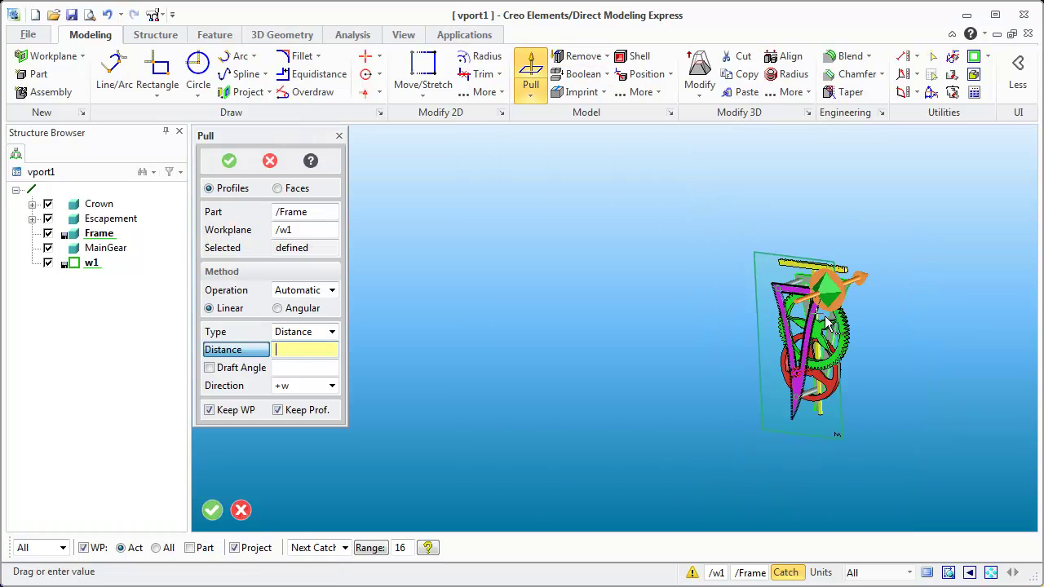
drag(783, 294, 821, 298)
scroll(820, 294, up, 5)
middle_click(644, 254)
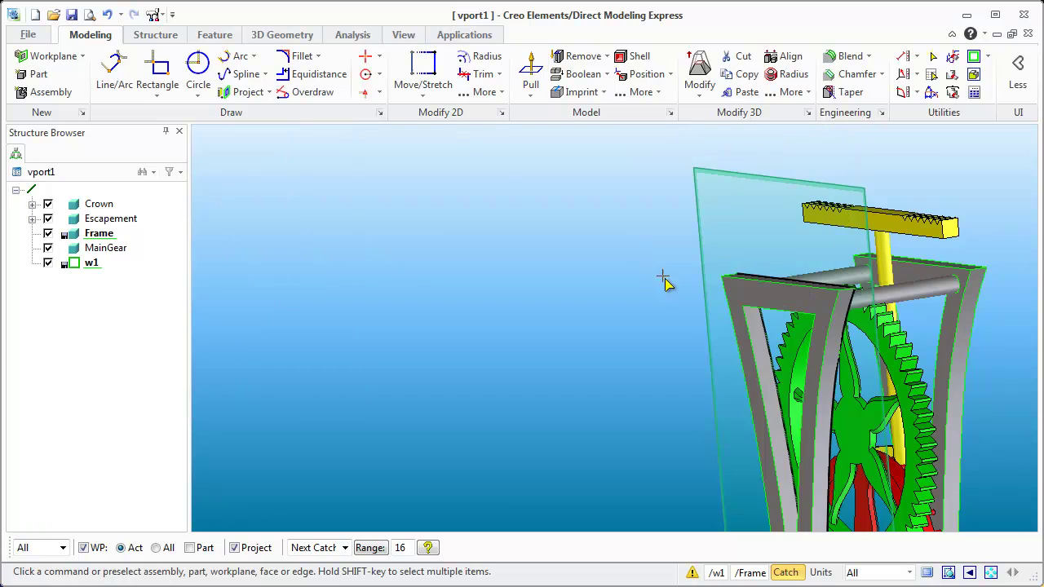
Delete workplane w1 from the model
scroll(722, 331, down, 5)
middle_drag(653, 314, 701, 314)
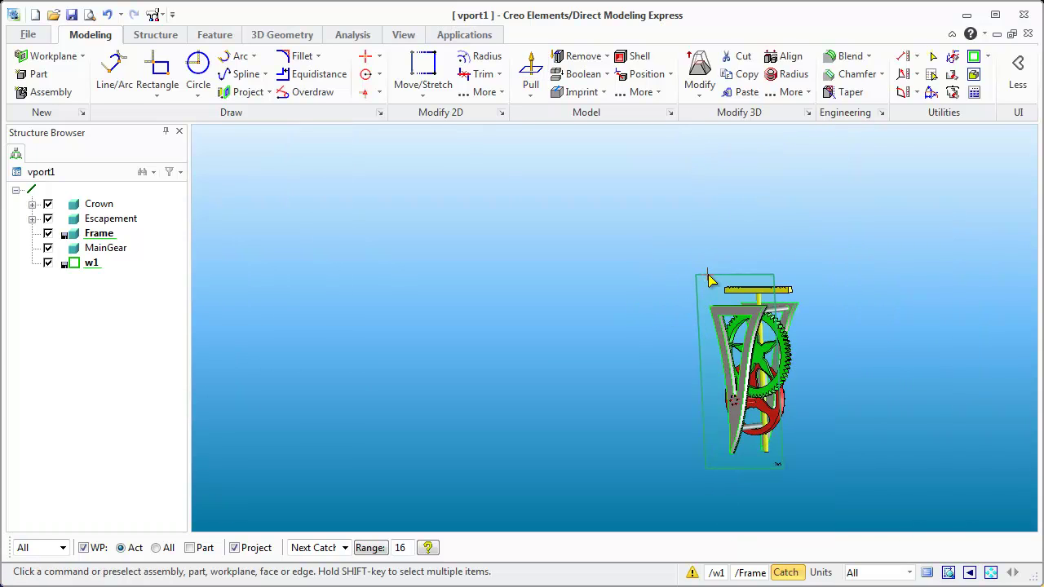
click(710, 278)
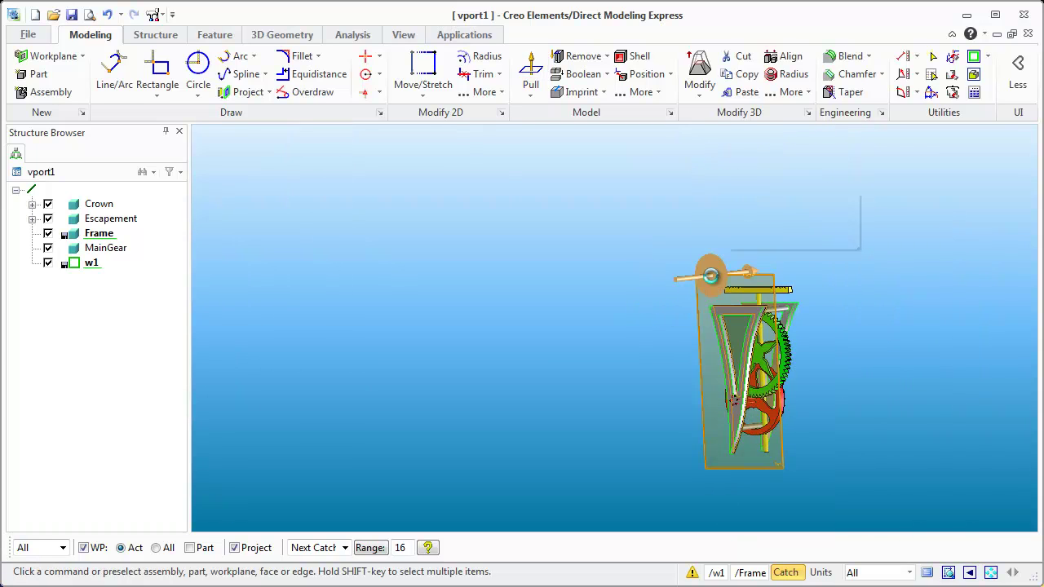
middle_click(712, 280)
middle_drag(713, 280, 424, 324)
scroll(775, 326, up, 5)
scroll(800, 322, down, 3)
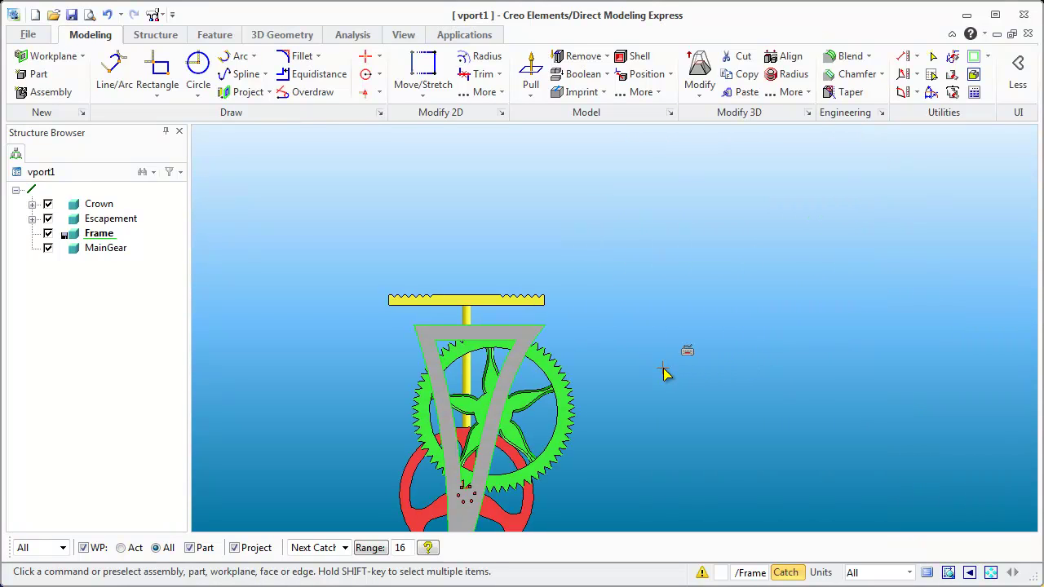
right_click(689, 362)
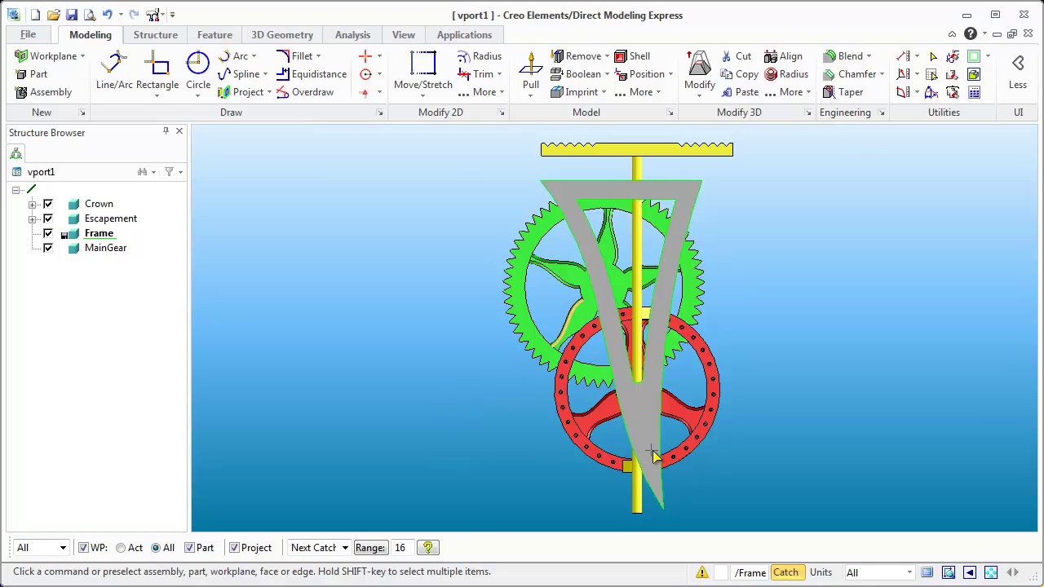
Select the cylindrical faces of the two upper posts and the outer top faces of both Frame plates
middle_drag(664, 438, 636, 463)
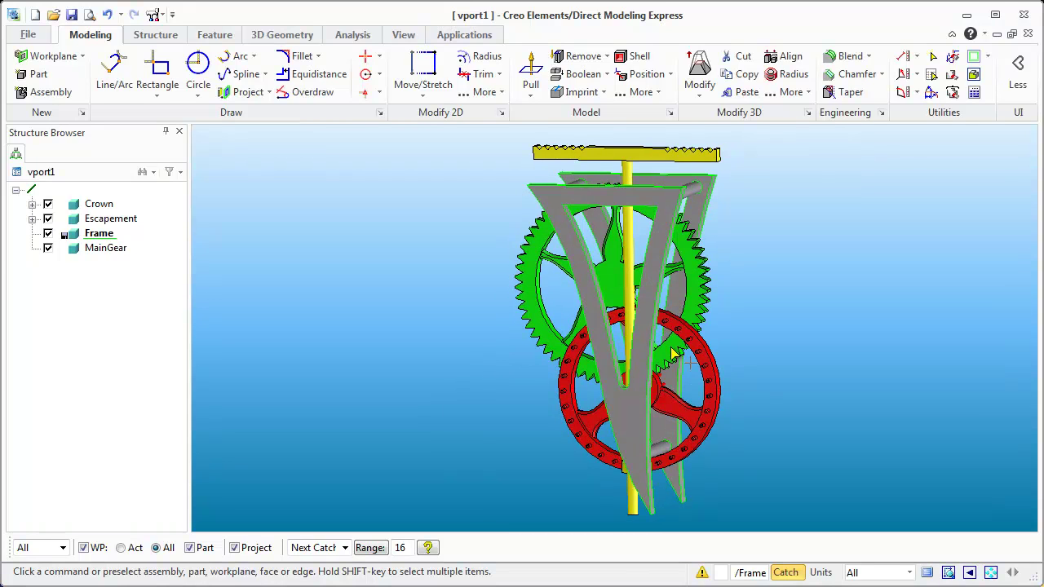
middle_drag(690, 392, 653, 245)
scroll(594, 186, up, 3)
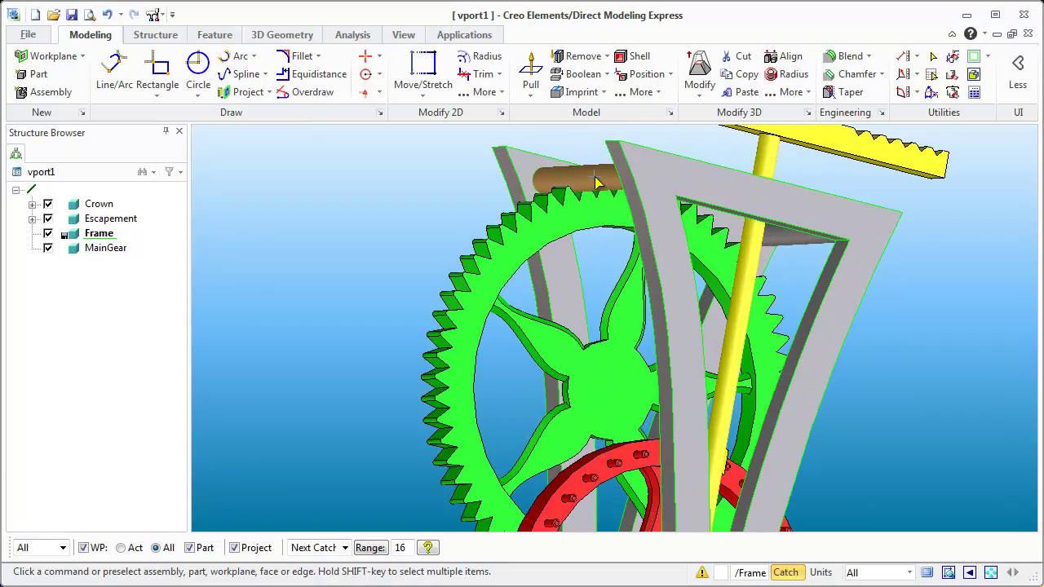
middle_drag(620, 155, 598, 174)
scroll(600, 173, up, 1)
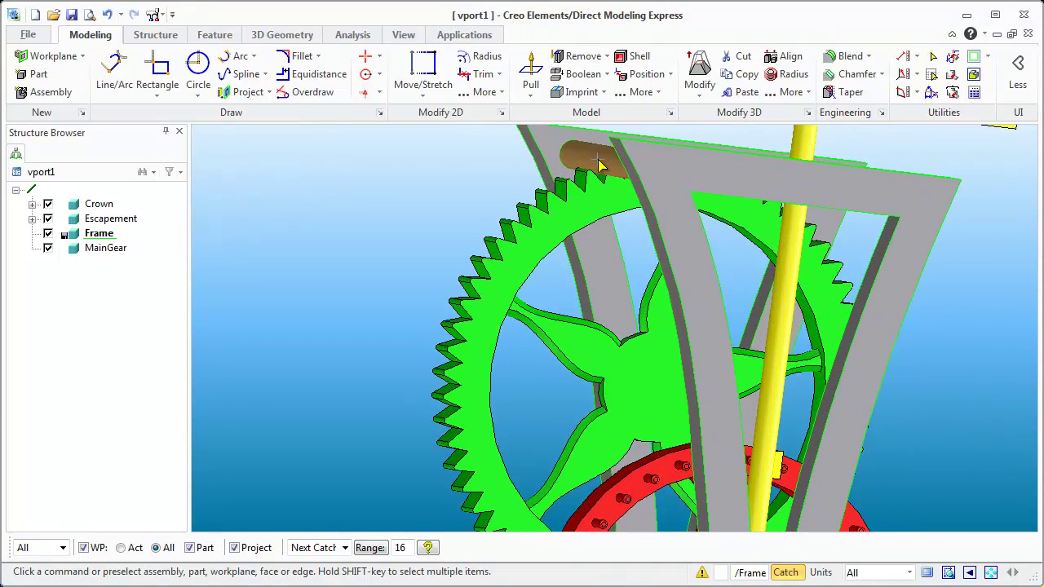
click(598, 159)
scroll(657, 170, down, 6)
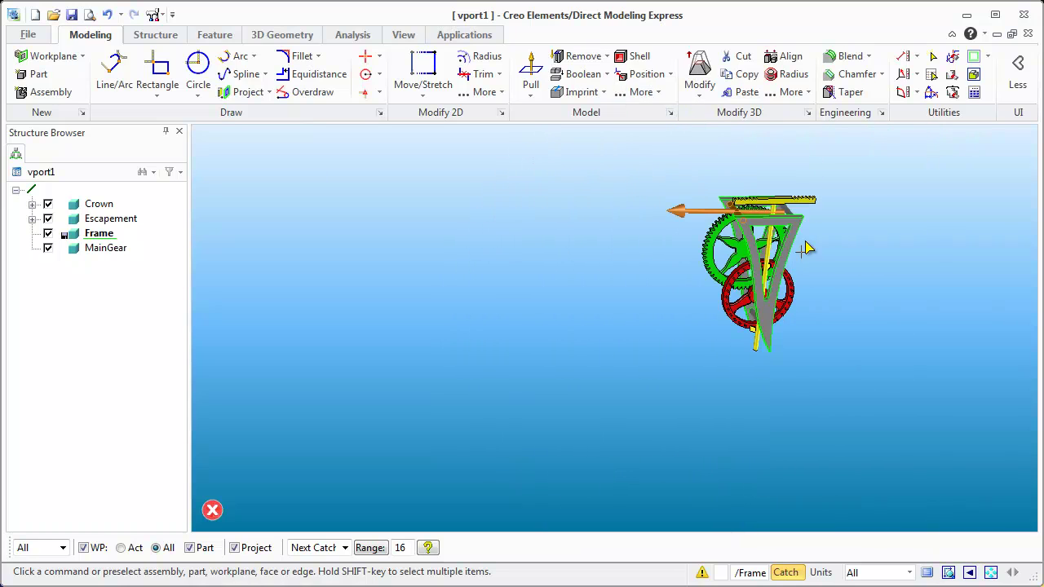
scroll(803, 263, up, 6)
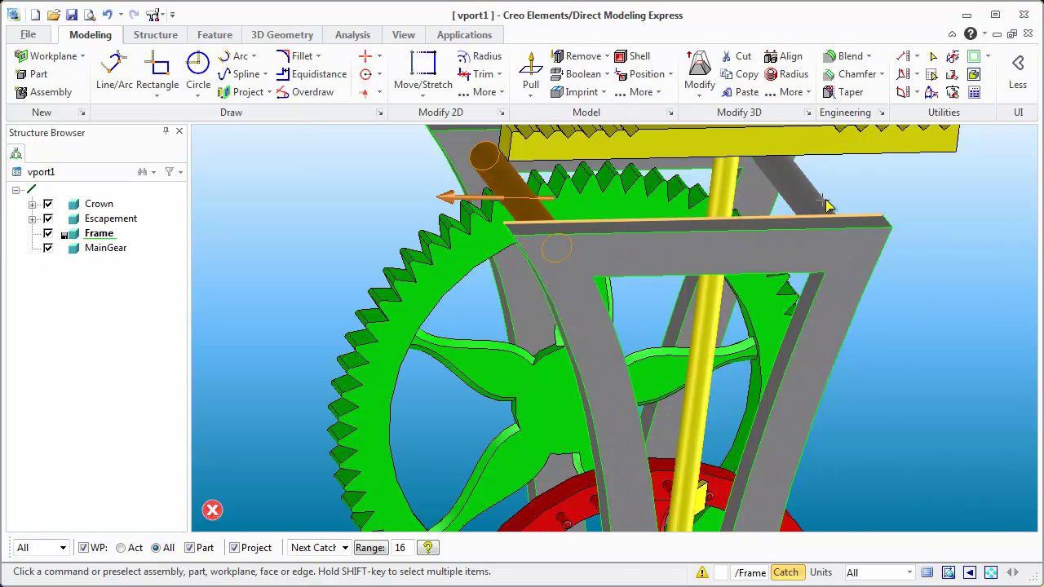
shift+click(809, 205)
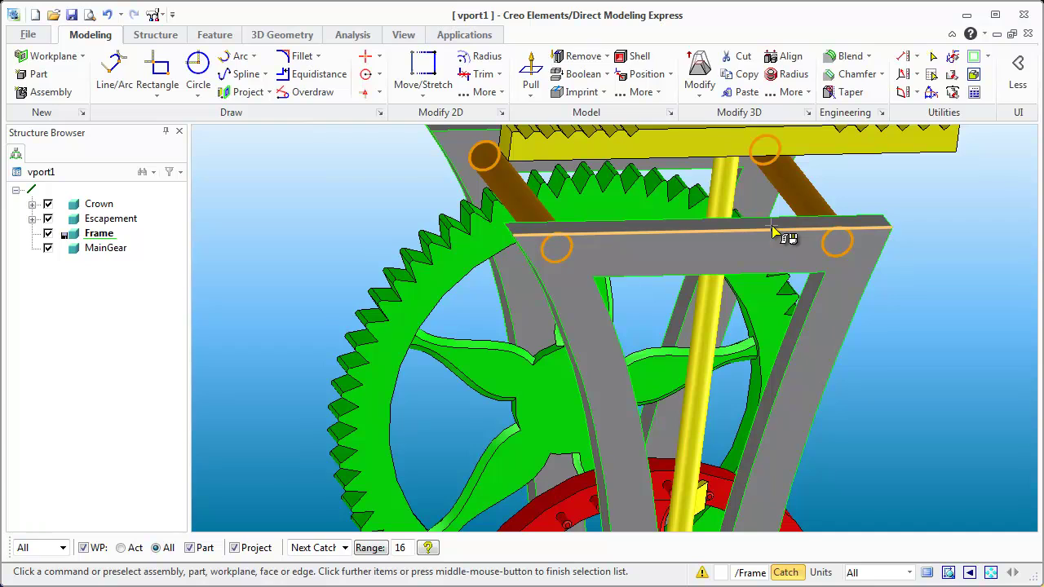
scroll(767, 234, up, 3)
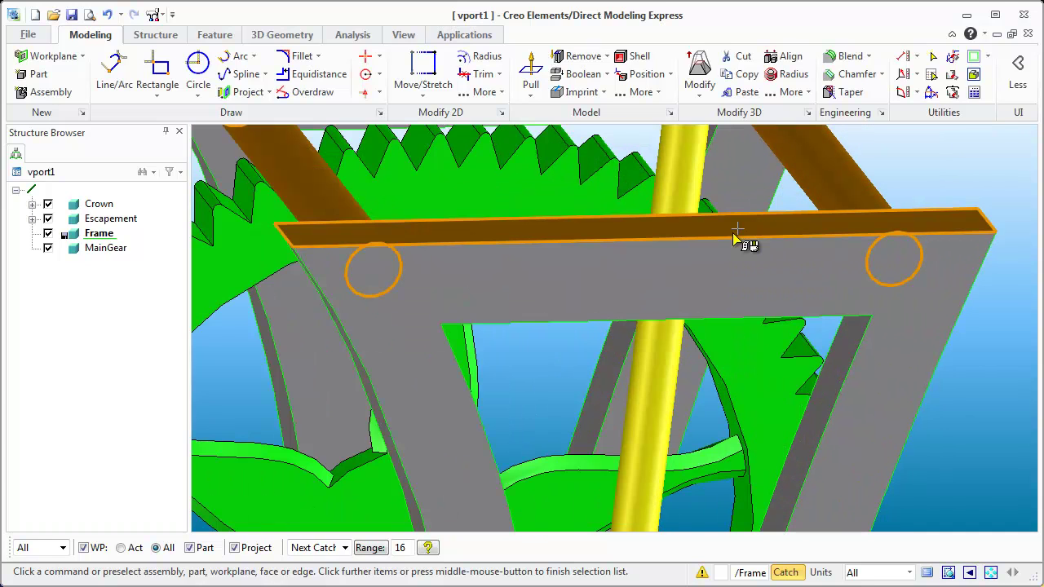
scroll(653, 230, down, 3)
scroll(599, 170, up, 4)
shift+click(378, 195)
scroll(690, 362, down, 3)
scroll(711, 374, down, 2)
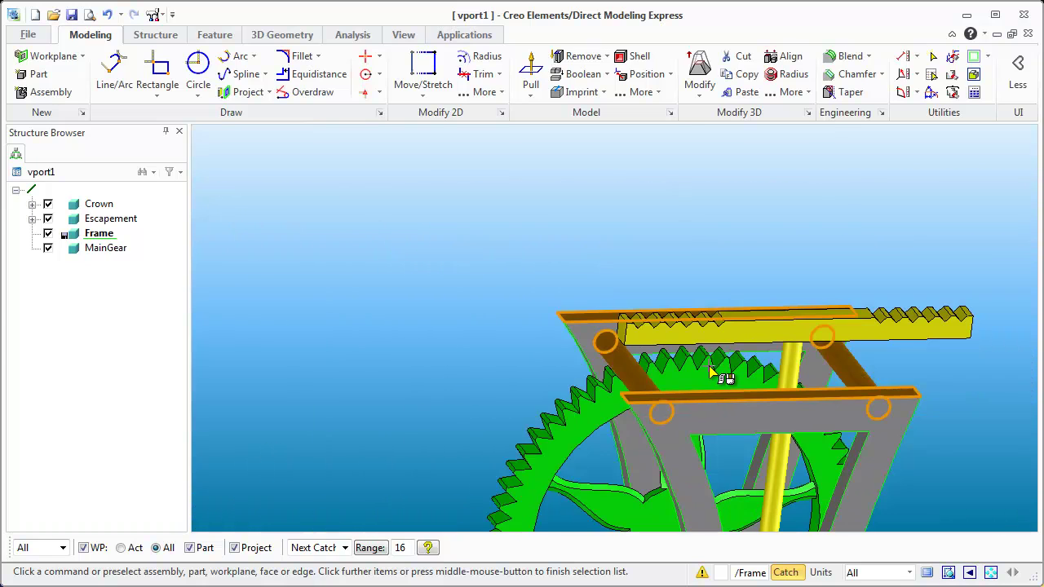
Add the underside faces of both plates' top crossbars, inside the triangular openings, to the face selection
middle_drag(750, 396, 738, 324)
middle_drag(744, 423, 746, 438)
click(745, 438)
scroll(744, 440, down, 3)
scroll(722, 515, up, 4)
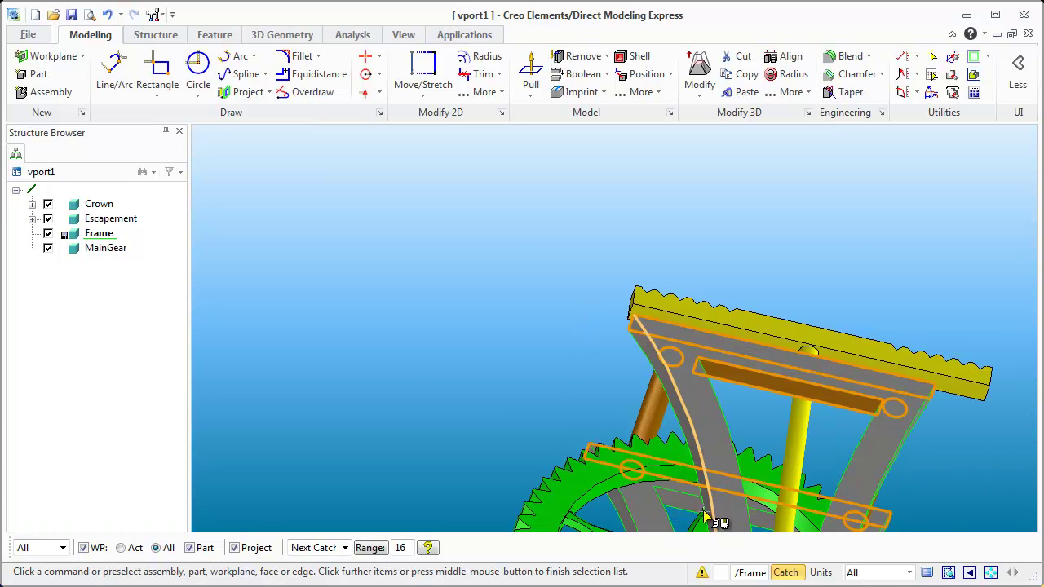
scroll(716, 447, up, 1)
scroll(769, 310, down, 5)
mouse_move(769, 309)
middle_down()
mouse_move(766, 359)
mouse_move(769, 273)
mouse_move(774, 325)
middle_up()
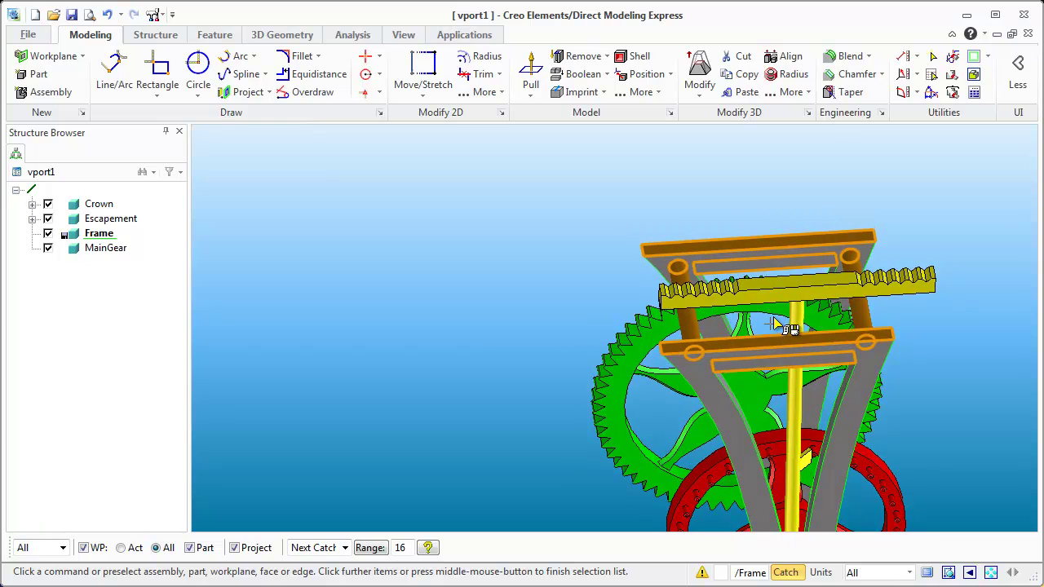
Move the selected crossbar and upper post faces 12 mm upward in the Frame part, and check the clearance around the green gear
click(692, 251)
drag(693, 219, 749, 249)
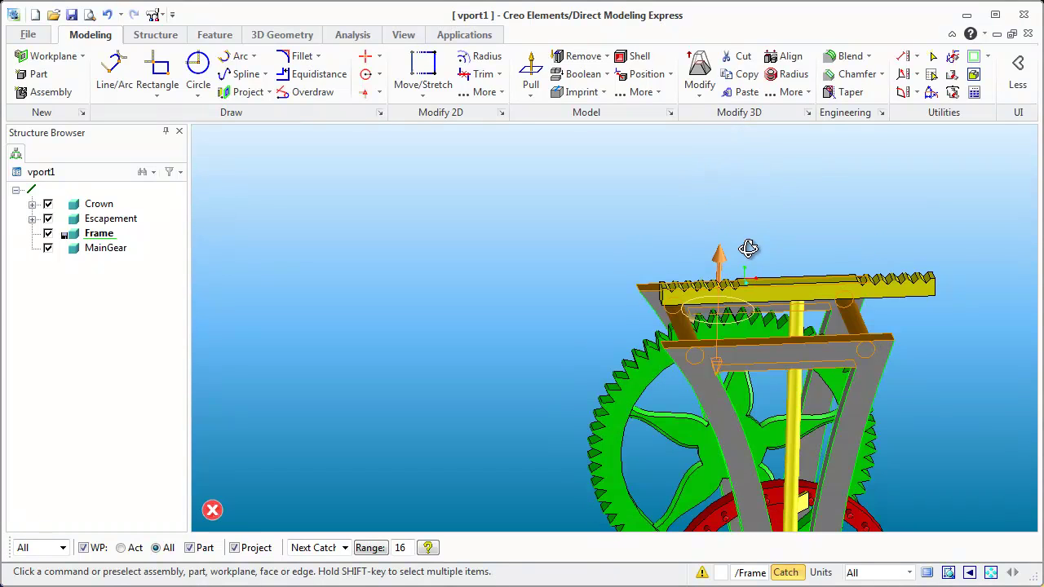
middle_drag(754, 298, 730, 269)
click(733, 316)
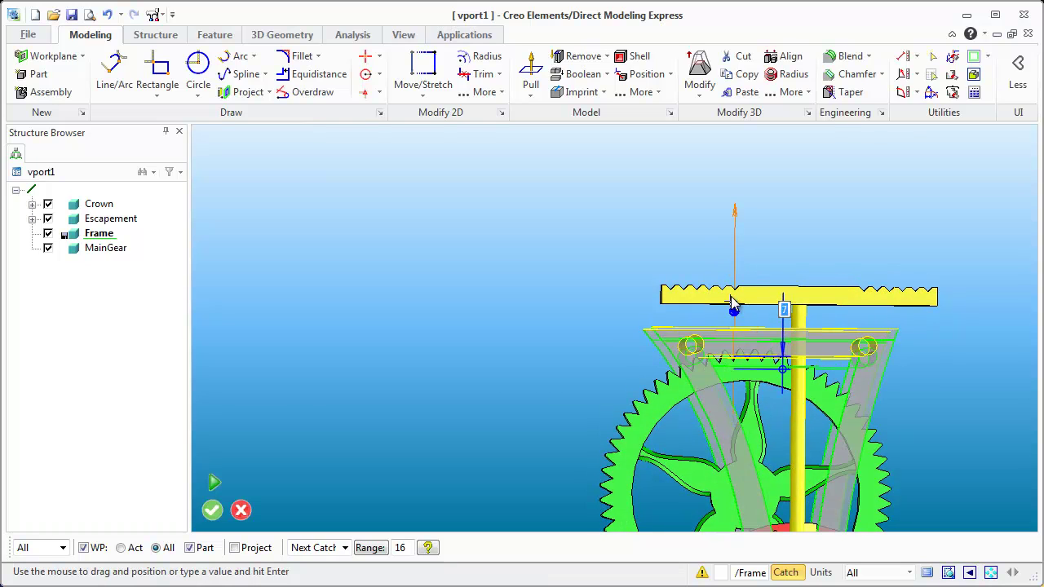
drag(732, 297, 733, 297)
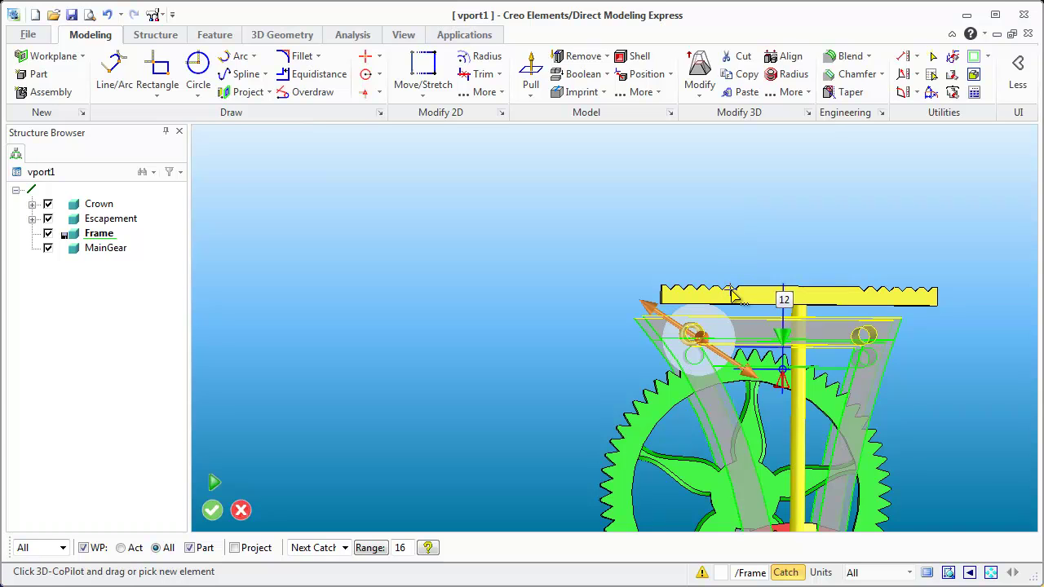
middle_click(761, 351)
mouse_move(761, 350)
middle_down()
mouse_move(723, 354)
mouse_move(794, 356)
mouse_move(754, 363)
middle_up()
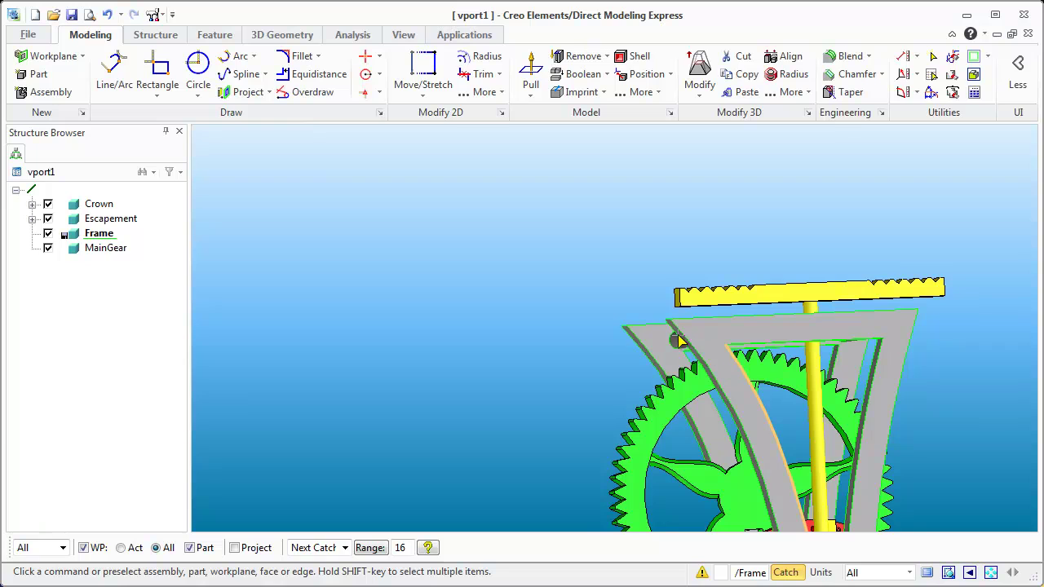
middle_drag(677, 334, 610, 330)
scroll(610, 331, down, 5)
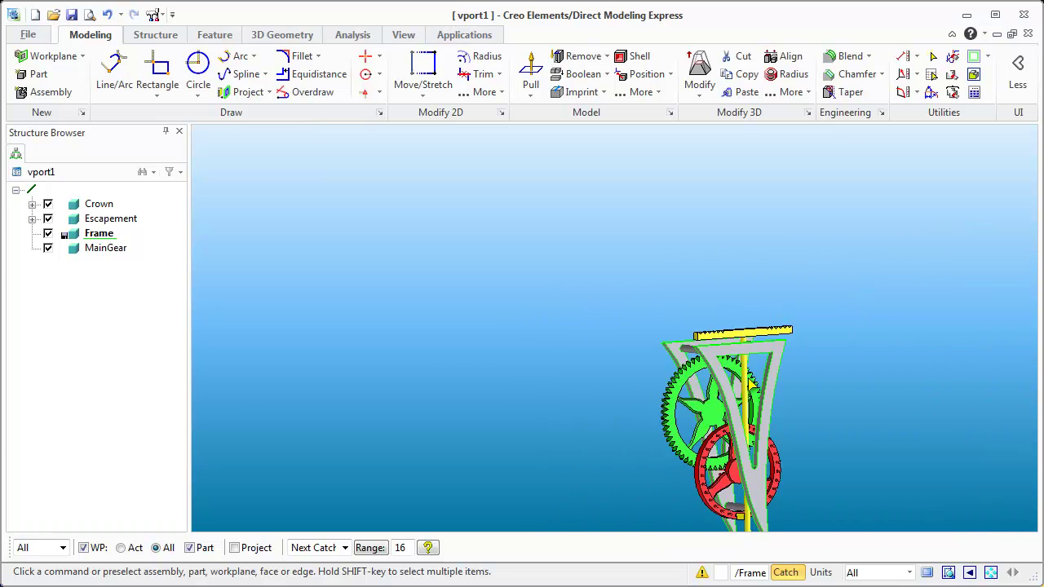
middle_drag(736, 410, 669, 397)
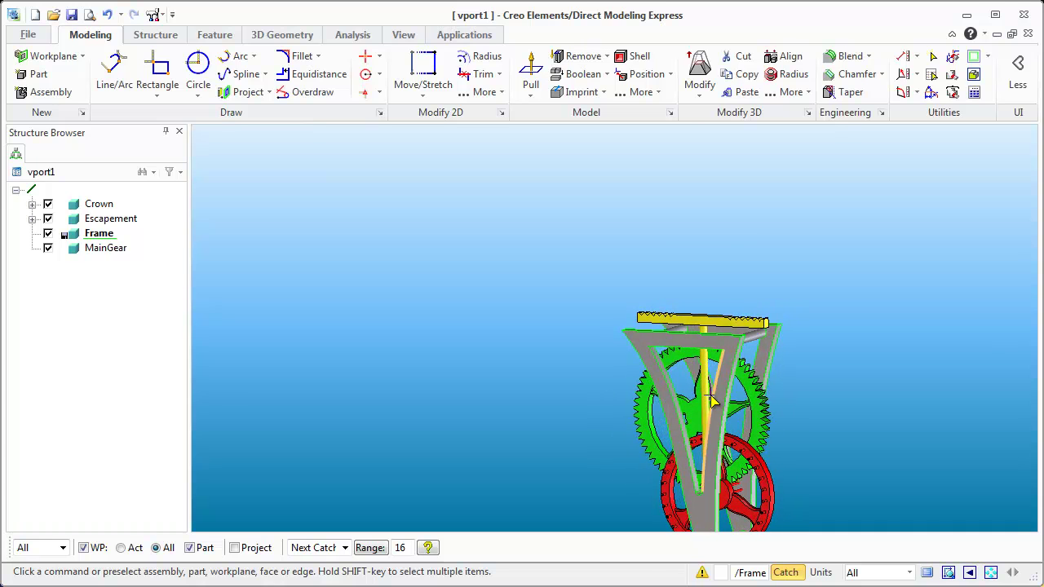
Set the base part color of the Frame part to Cyan in its appearance properties
scroll(712, 400, up, 4)
middle_drag(717, 481, 664, 478)
scroll(718, 477, up, 3)
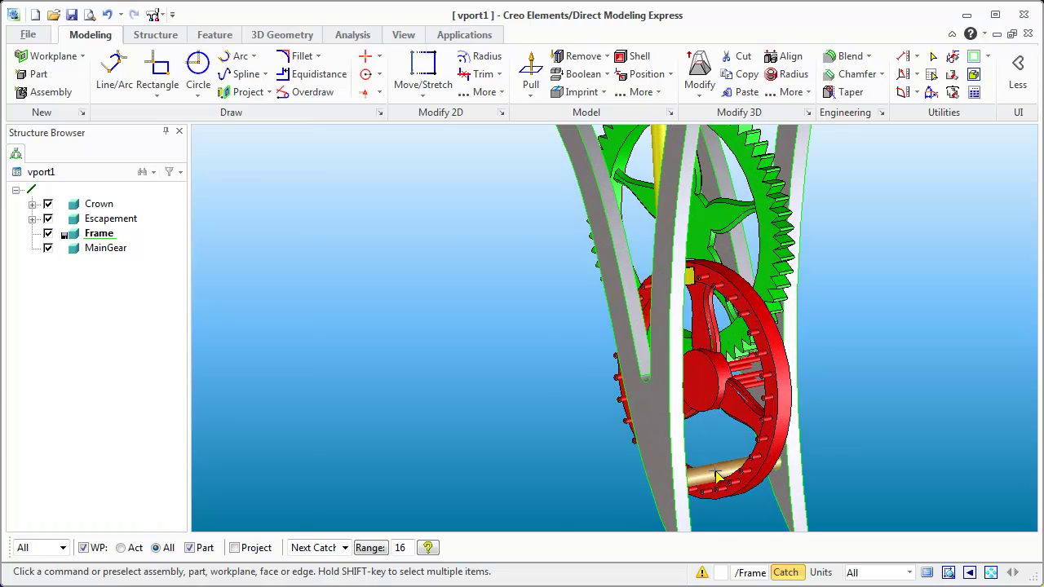
right_click(98, 234)
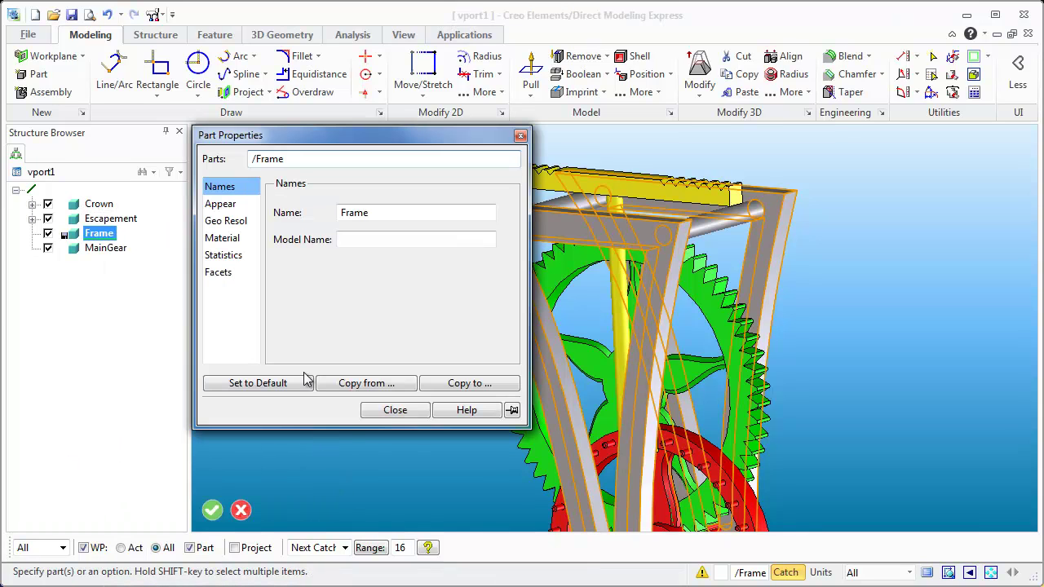
click(220, 204)
click(461, 225)
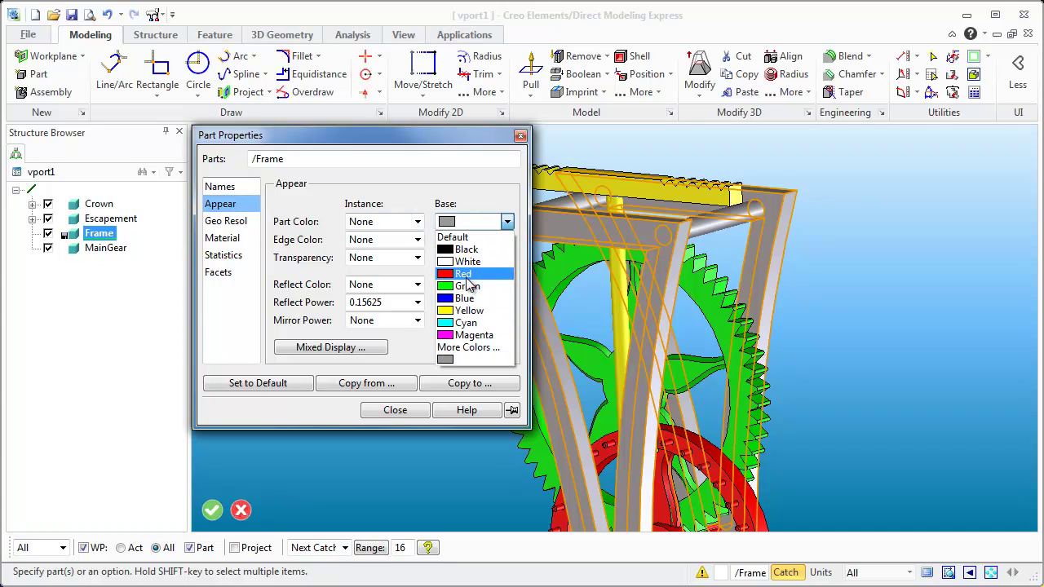
click(471, 325)
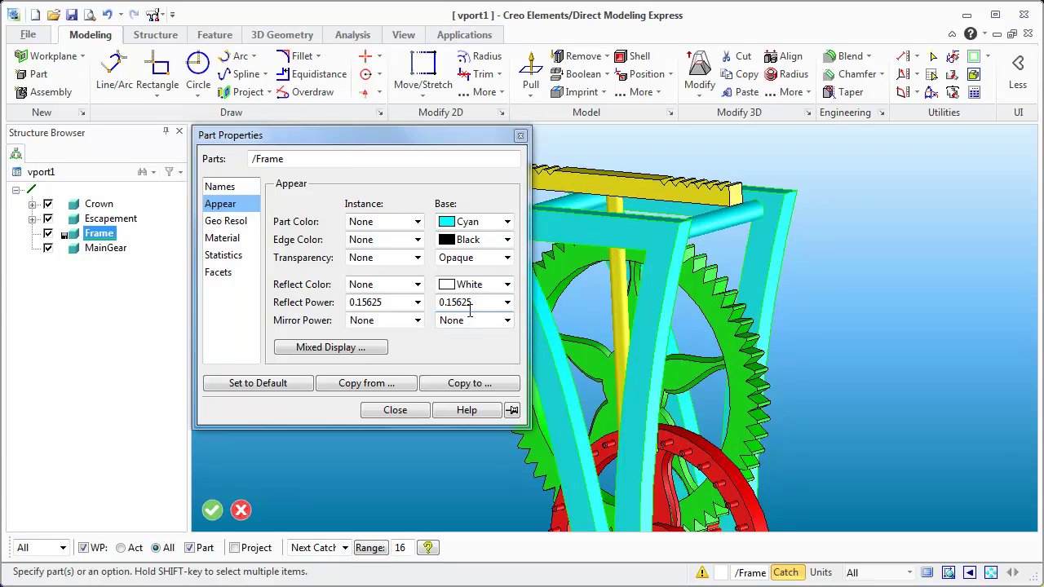
click(395, 411)
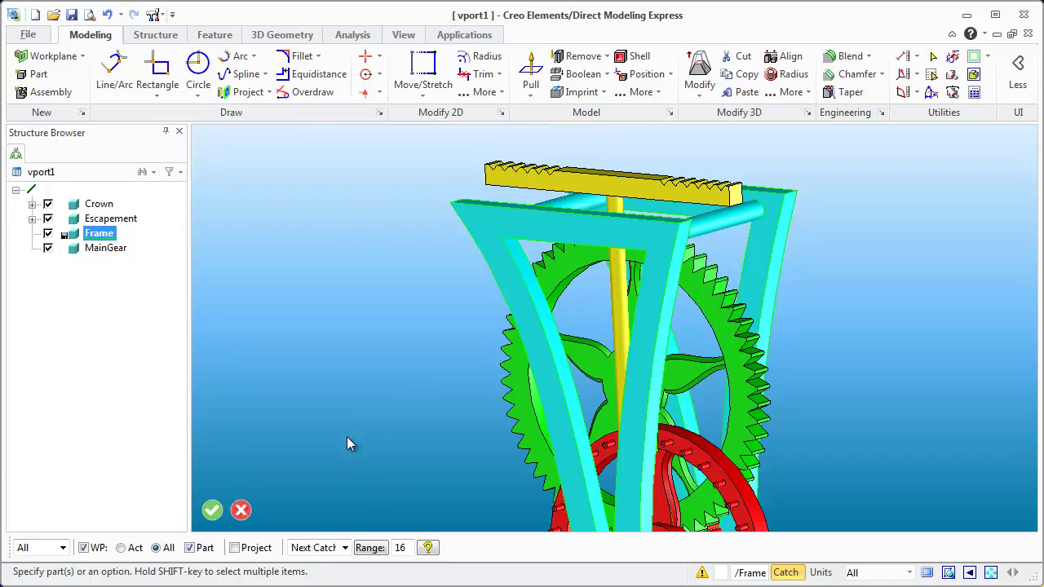
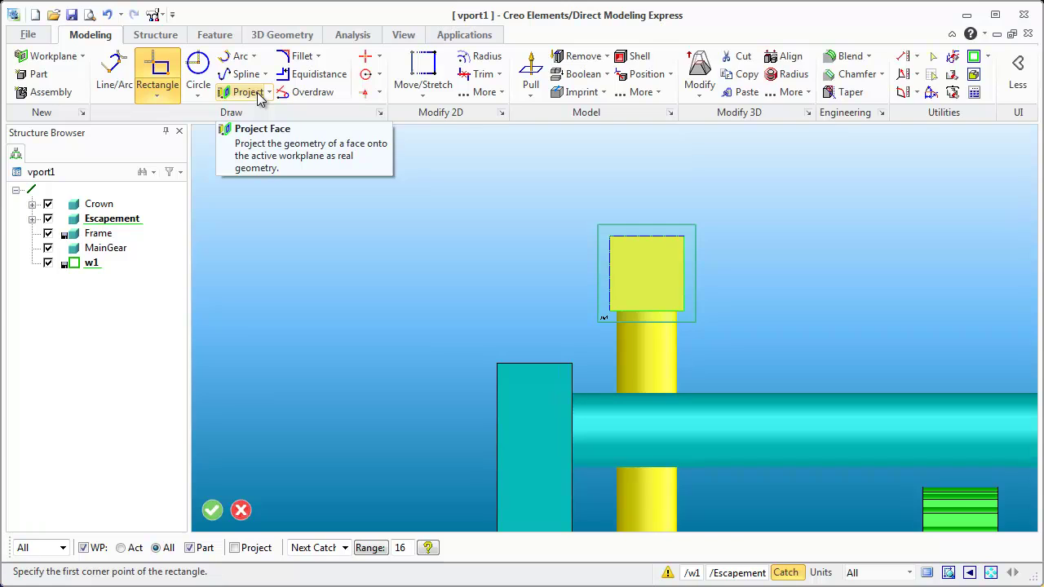
Project the square end face of the Escapement's toothed crossbar onto workplane w1 as real geometry
click(247, 92)
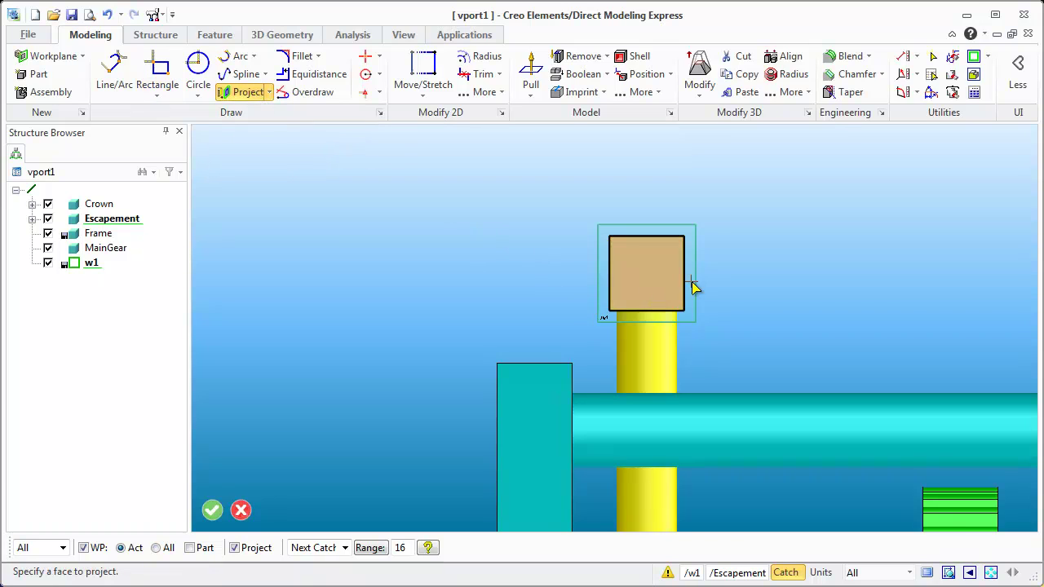
scroll(655, 301, up, 1)
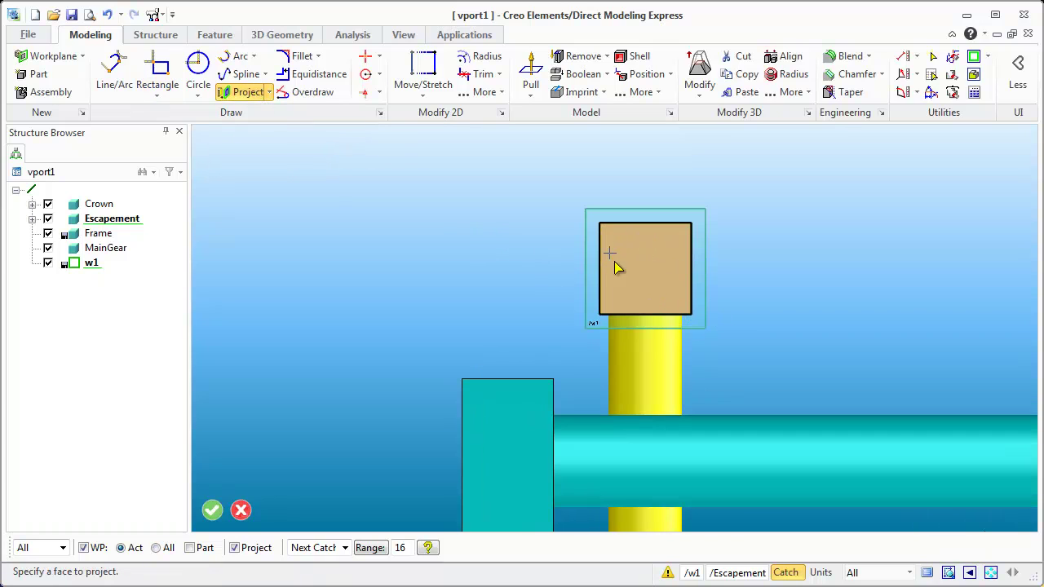
click(612, 313)
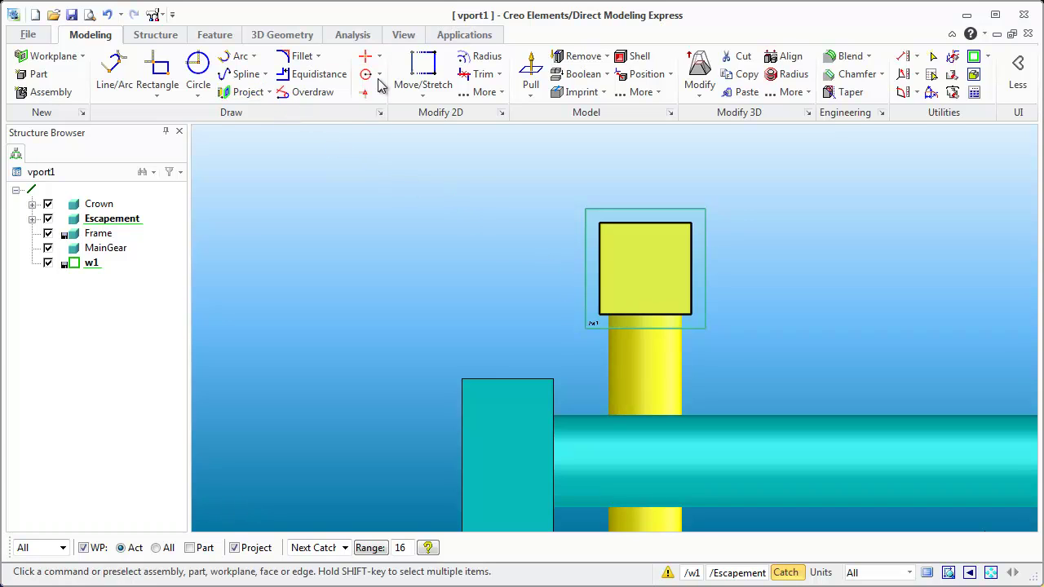
Offset the projected square outline outward by 2 mm with Equidistance, tracing only geometry
click(308, 74)
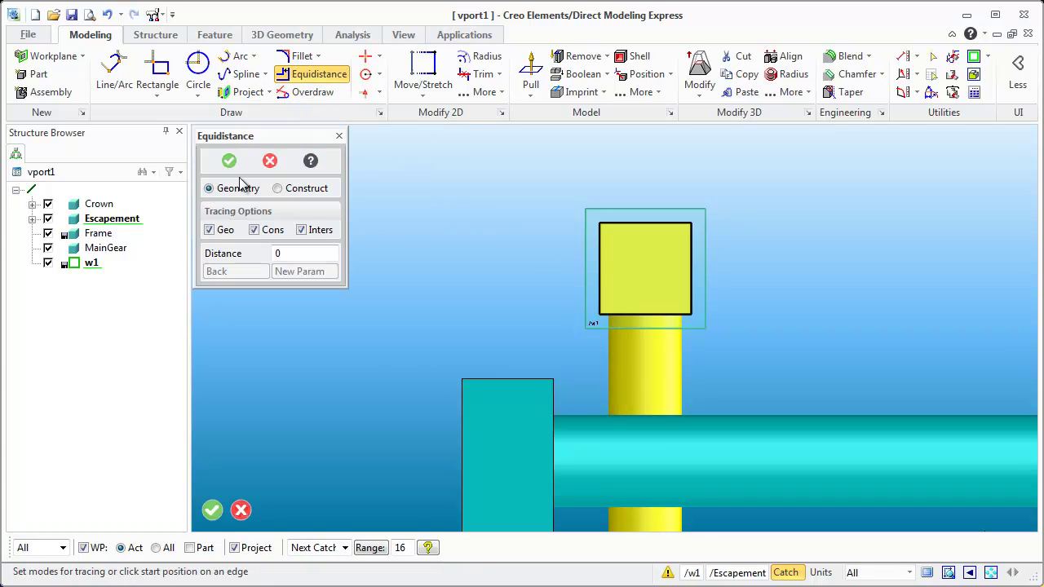
click(254, 230)
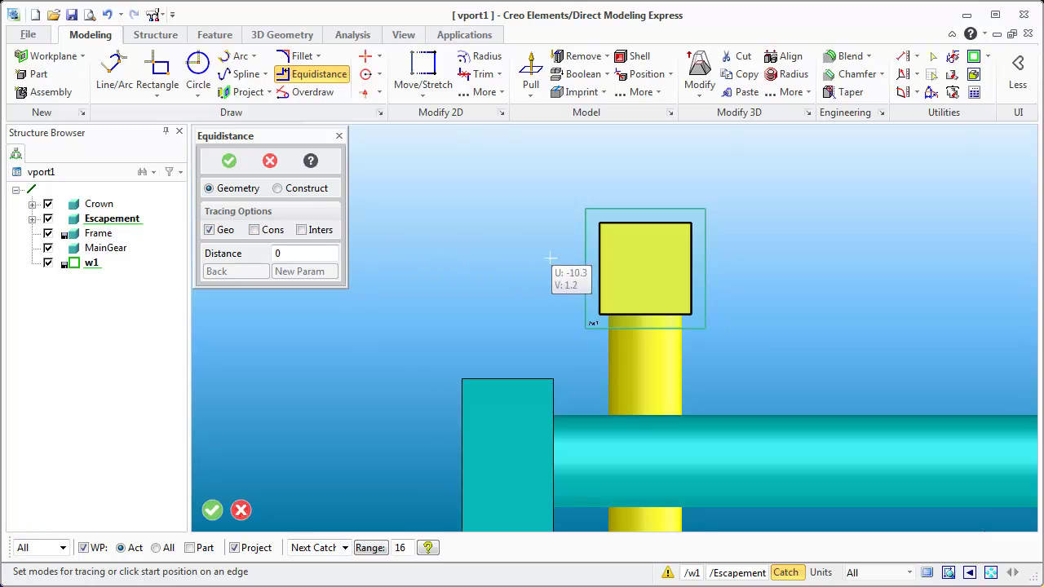
click(600, 268)
click(640, 222)
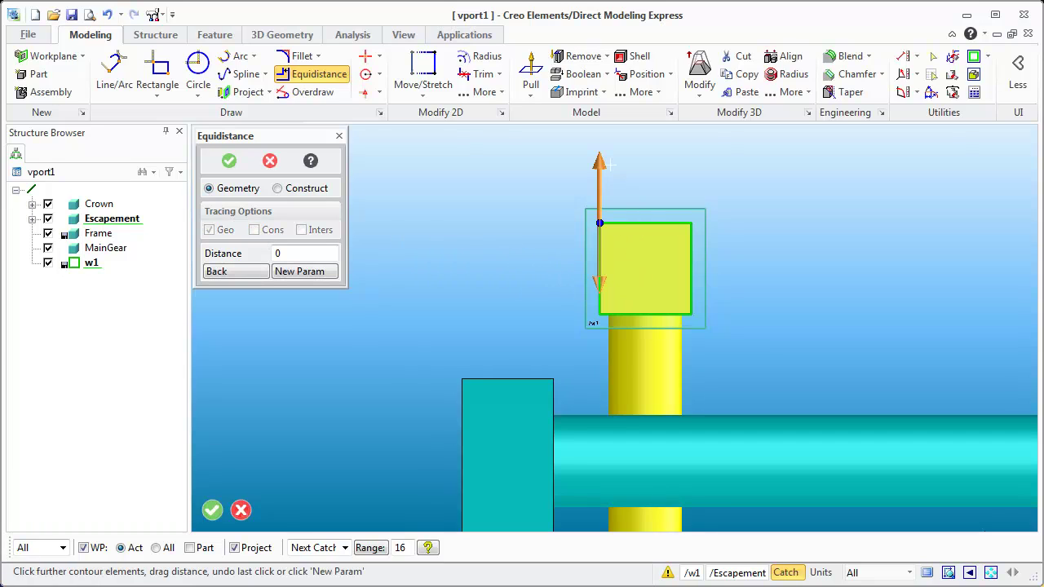
drag(605, 164, 604, 145)
text(2)
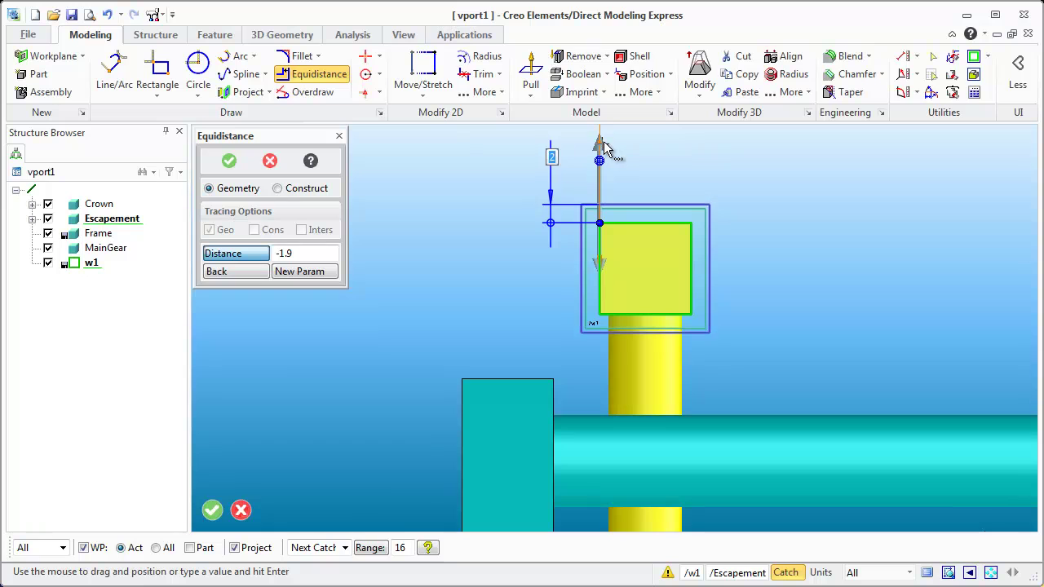
key(Return)
key(Return)
mouse_move(611, 221)
middle_down()
mouse_move(568, 234)
mouse_move(622, 237)
middle_up()
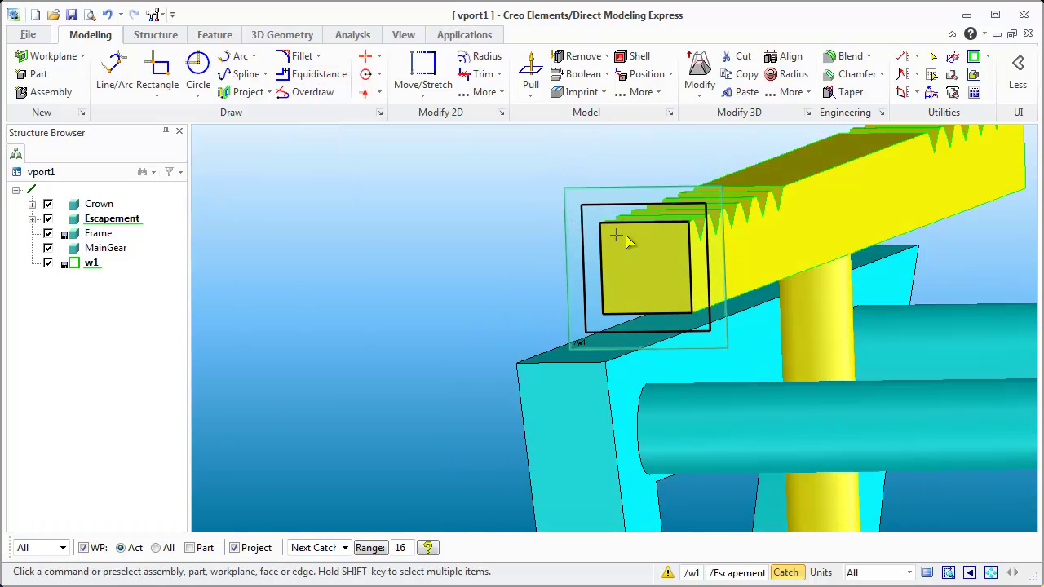
Create a new part named Weight at the top level and make it the active part
right_click(100, 330)
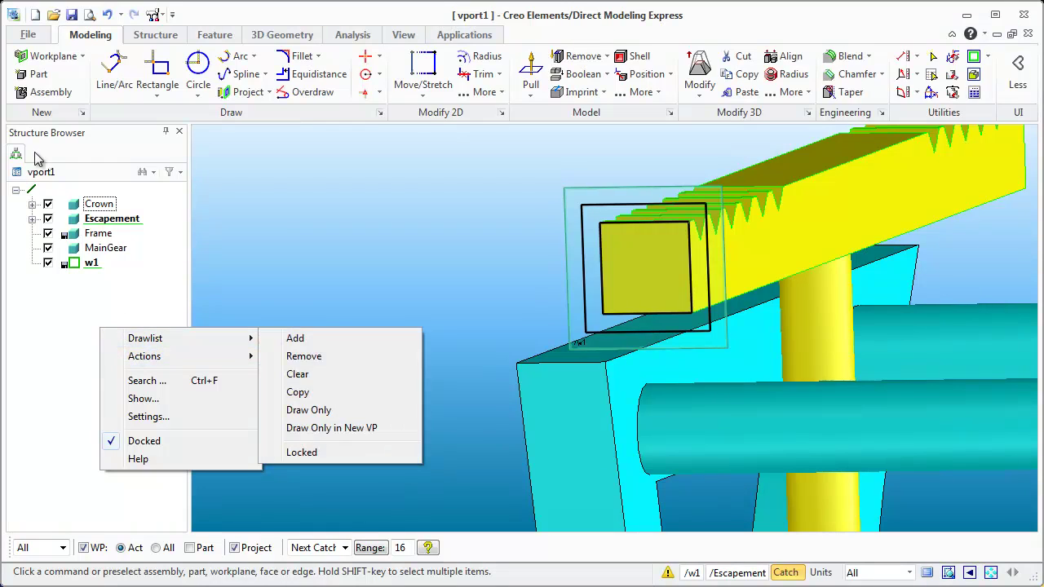
click(30, 76)
click(32, 74)
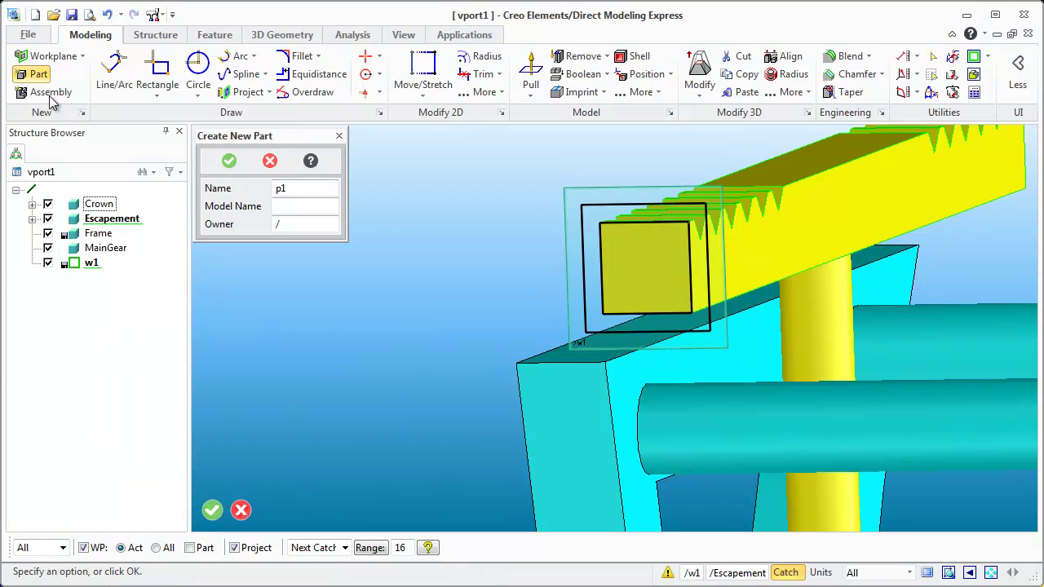
click(228, 191)
text(Weight)
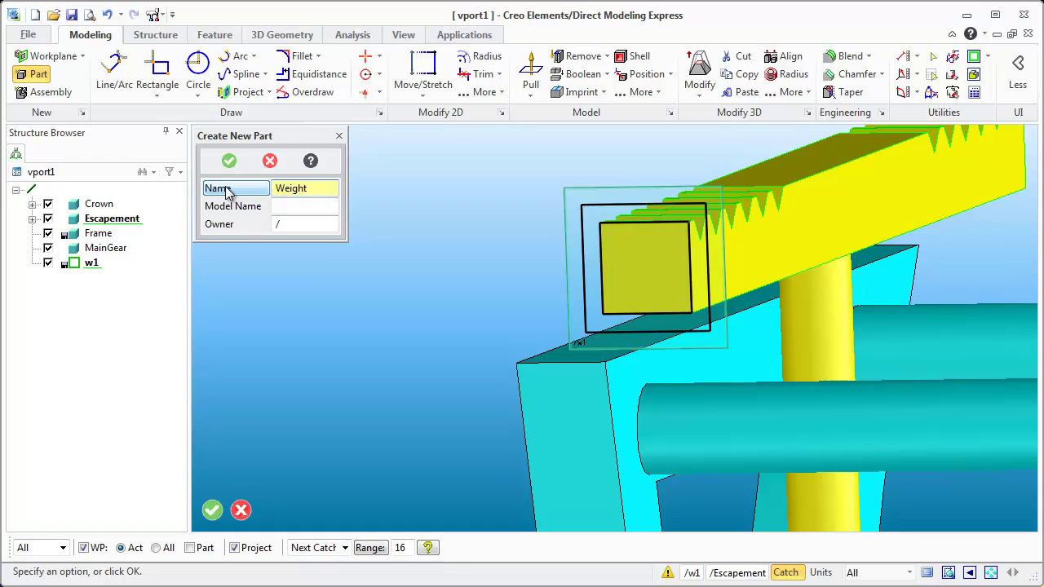
click(228, 161)
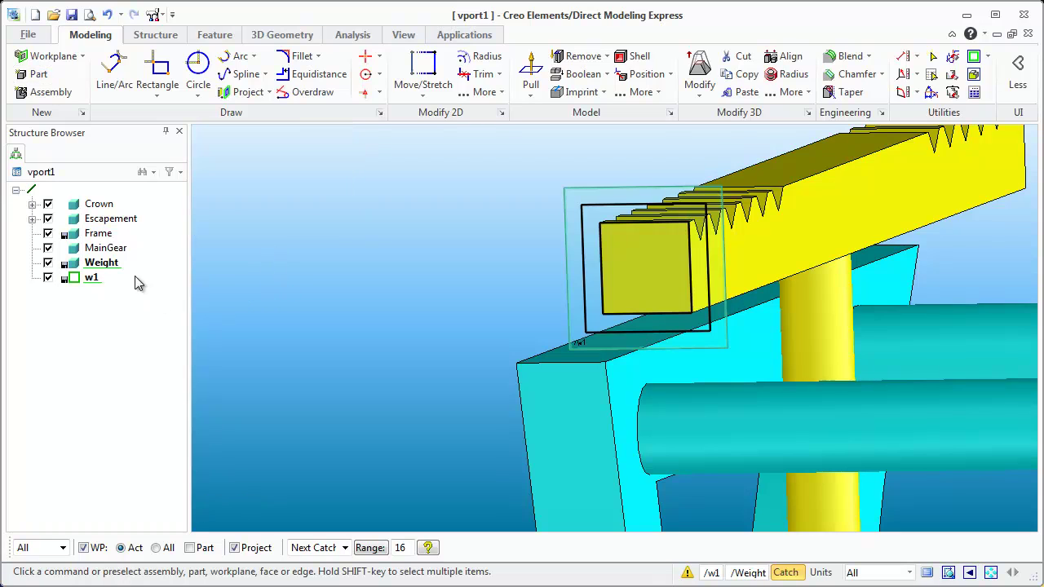
right_click(109, 269)
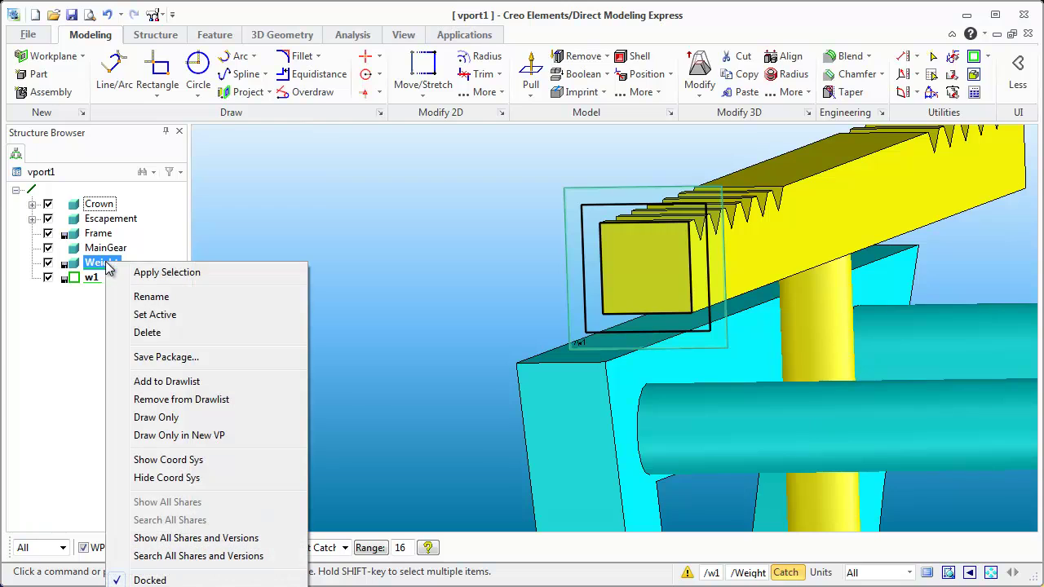
click(152, 314)
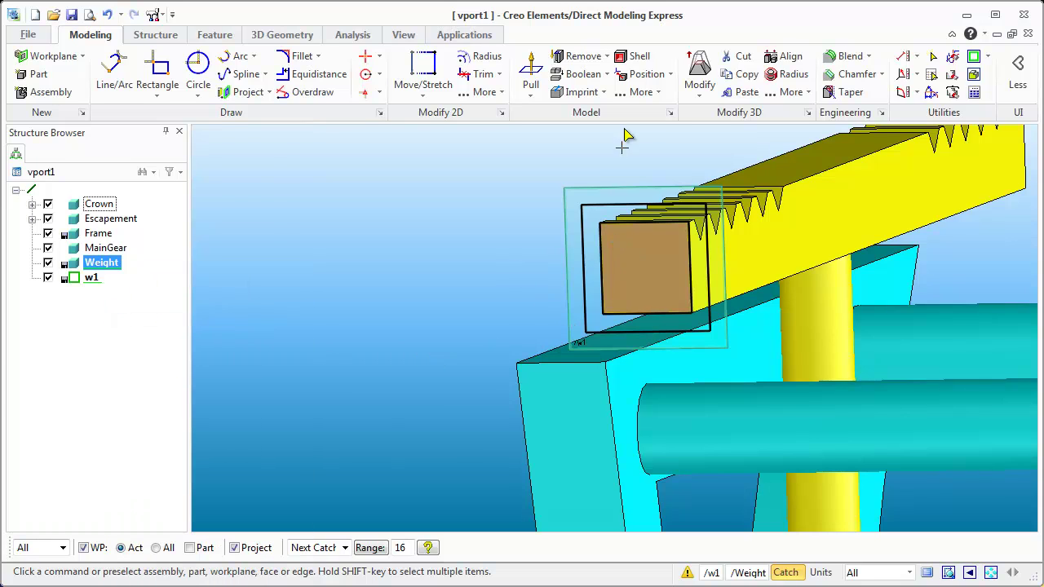
Pull the square ring profile about 8.6 mm back along the toothed crossbar to form a sleeve in the Weight part
click(530, 71)
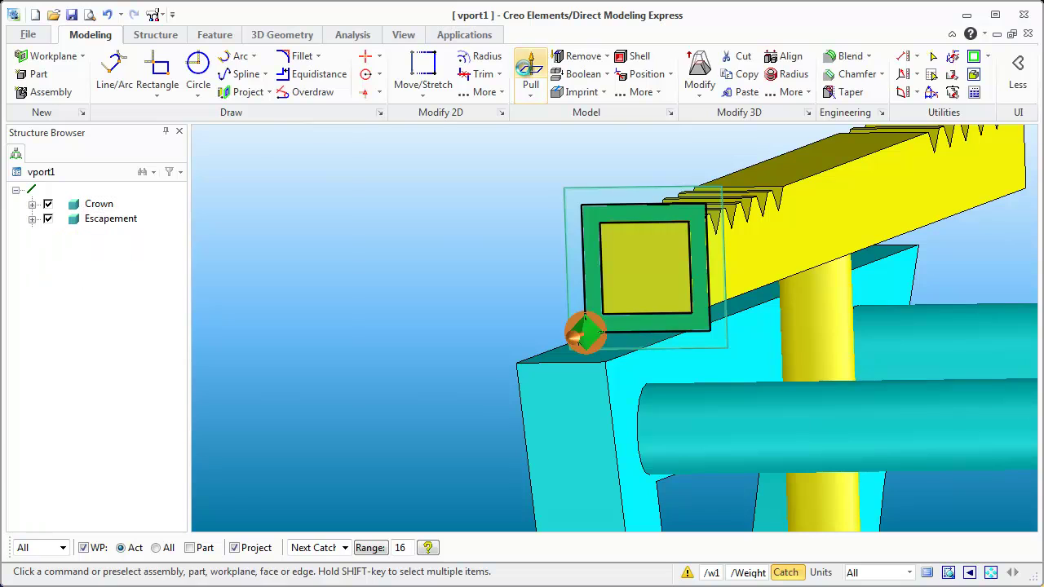
middle_drag(640, 312, 459, 299)
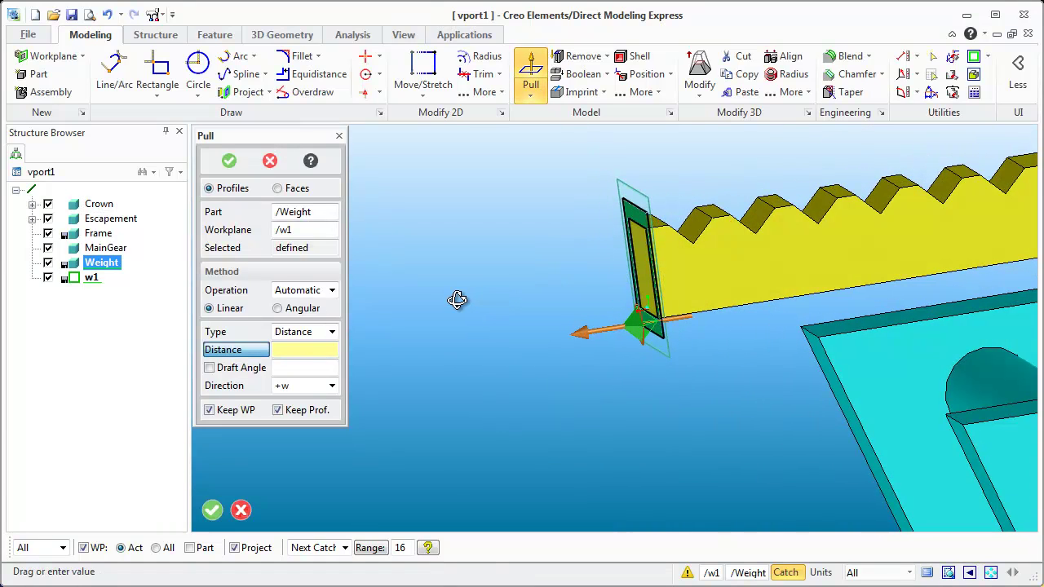
drag(580, 335, 715, 311)
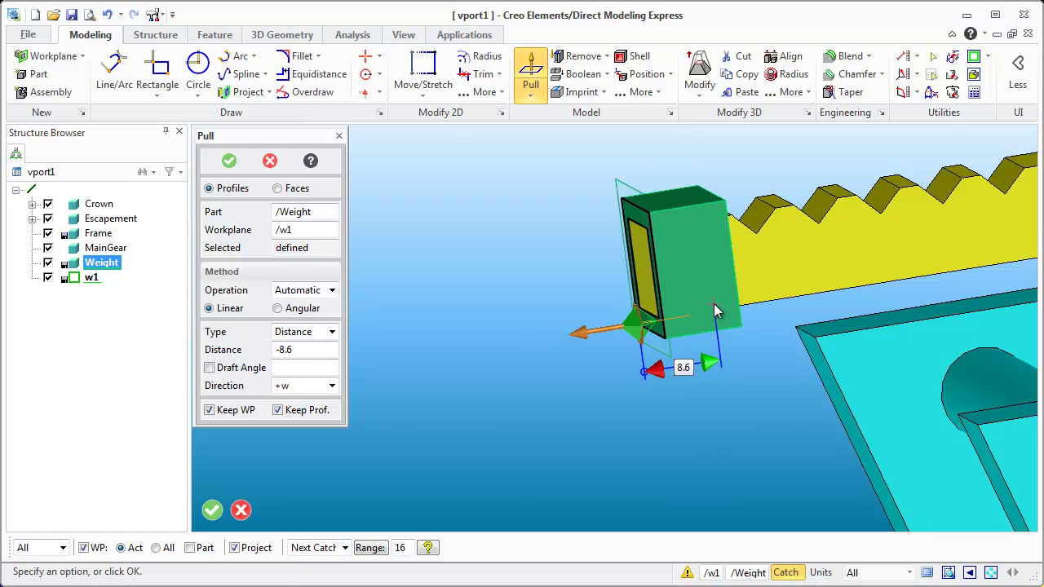
middle_click(620, 359)
middle_drag(594, 377, 717, 371)
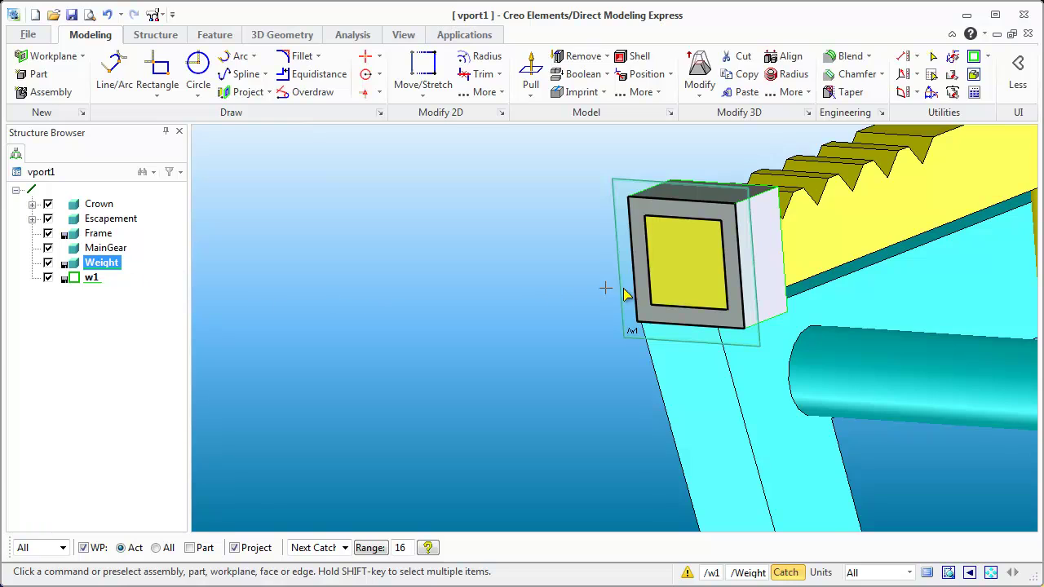
Delete workplane w1 from the end of the Weight sleeve
scroll(613, 294, down, 3)
scroll(662, 344, up, 4)
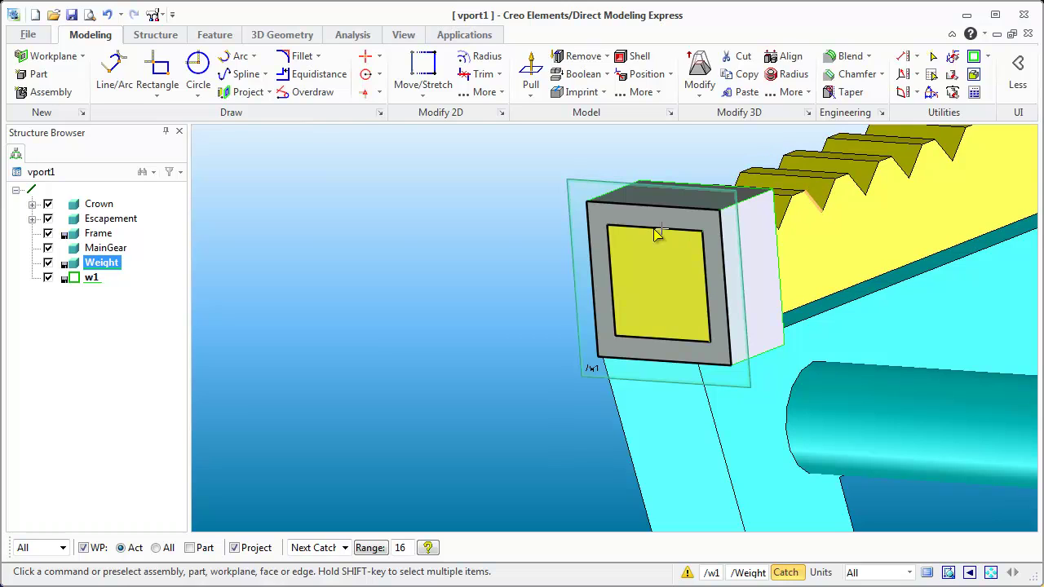
click(577, 189)
key(Delete)
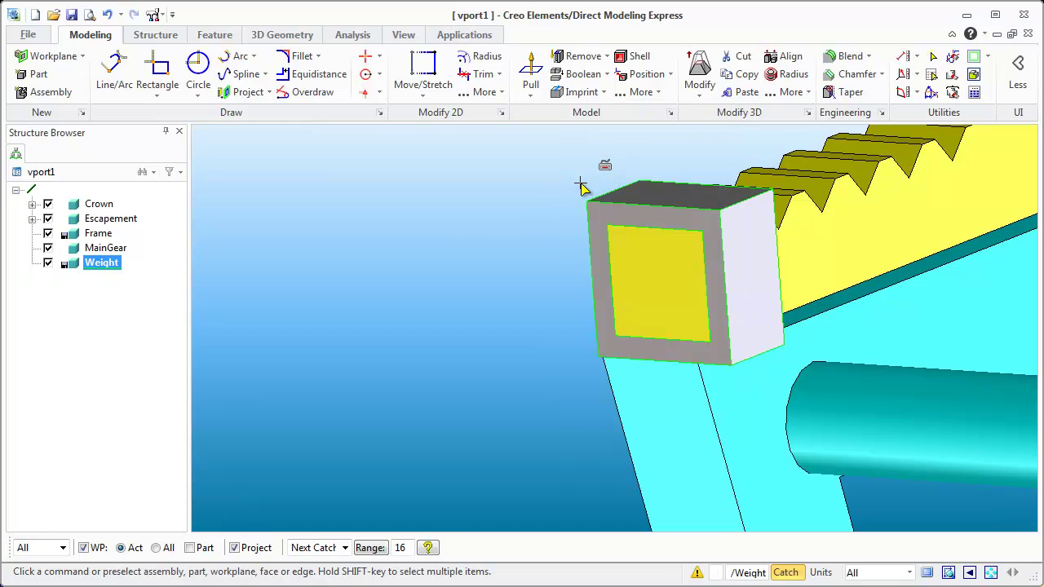
Hide the Crown, Escapement, Frame and MainGear parts so that only the Weight part is shown
click(48, 204)
click(48, 218)
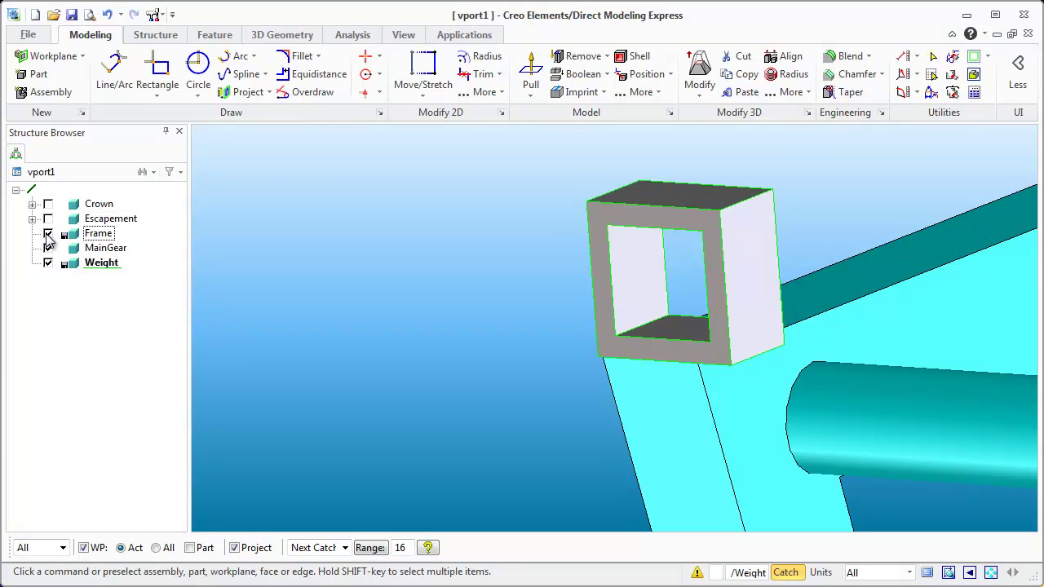
click(47, 234)
click(47, 248)
Select the Weight's inner floor face and underside face and move both downward to lengthen the sleeve opening
middle_drag(607, 364, 669, 341)
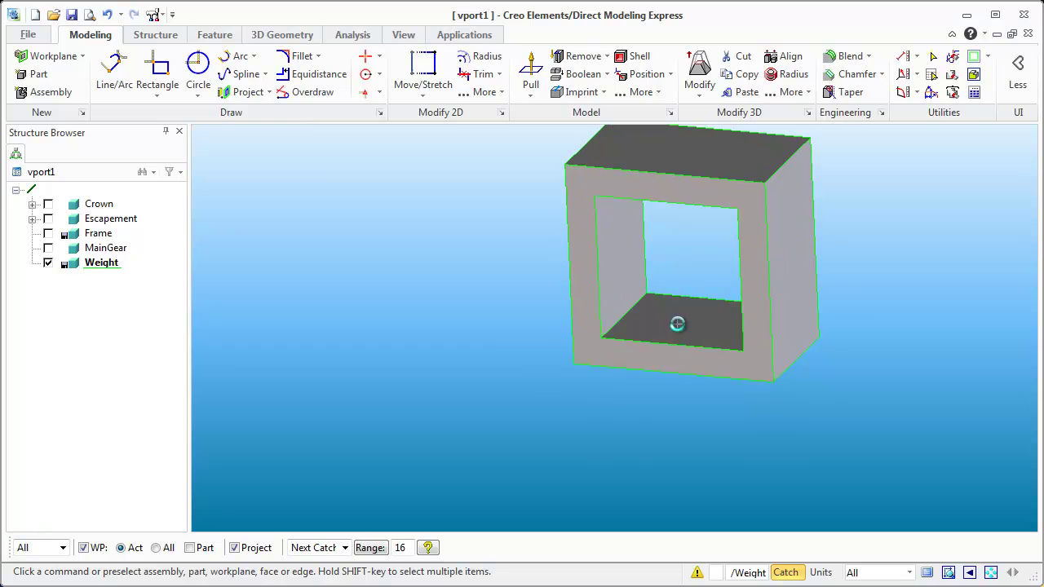
click(676, 317)
middle_drag(694, 380, 695, 320)
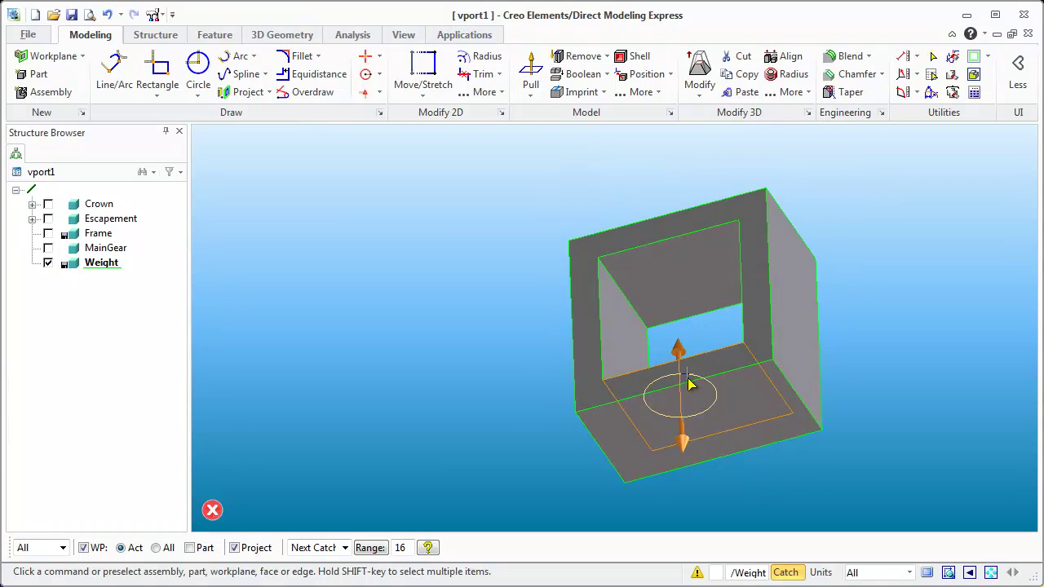
click(716, 426)
middle_drag(730, 431, 691, 473)
middle_click(690, 473)
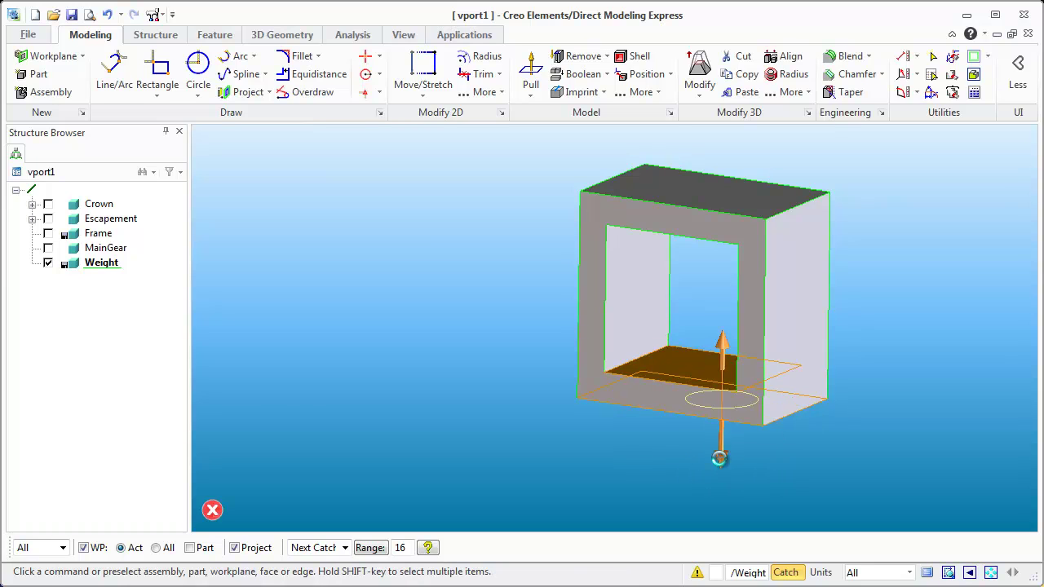
click(721, 465)
drag(722, 480, 703, 496)
middle_click(702, 494)
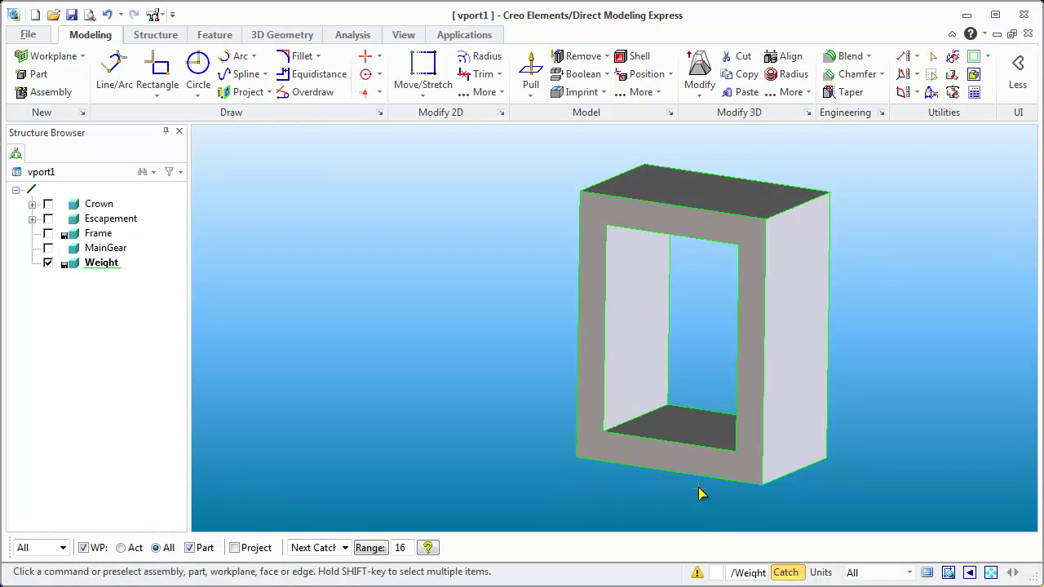
scroll(612, 380, down, 3)
middle_drag(612, 381, 732, 284)
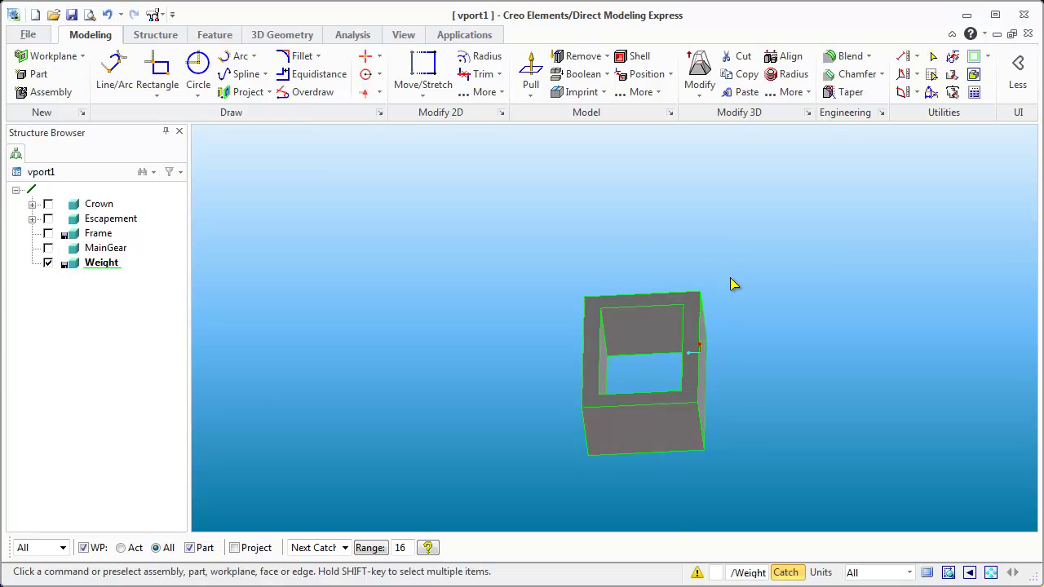
scroll(649, 420, up, 1)
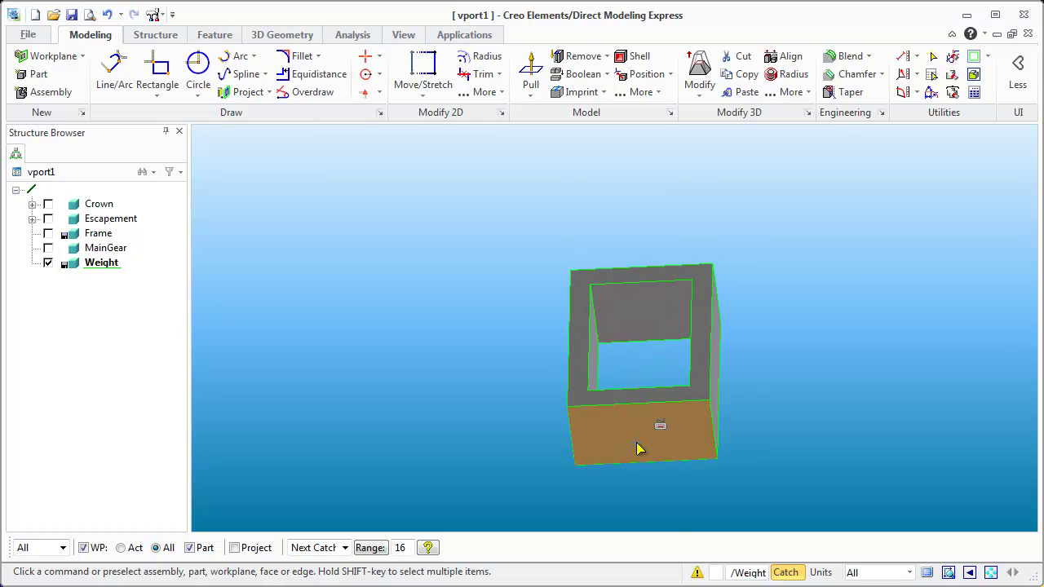
click(639, 449)
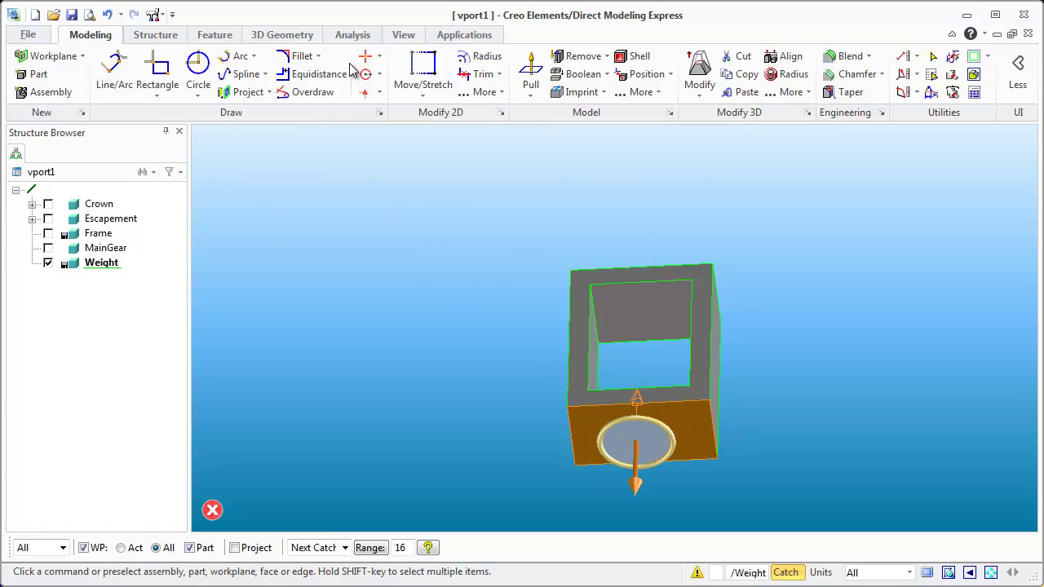
click(380, 57)
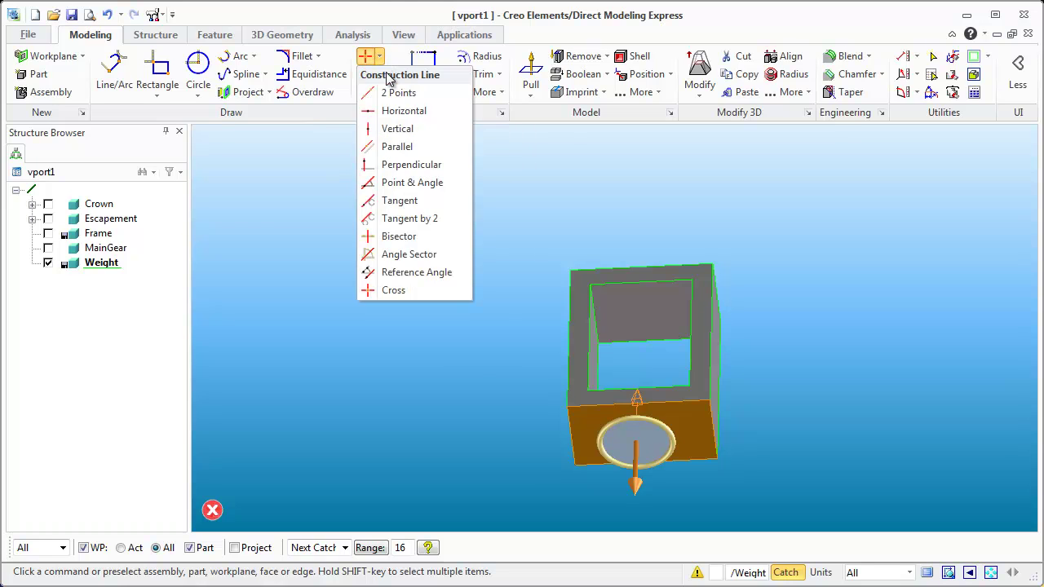
click(390, 129)
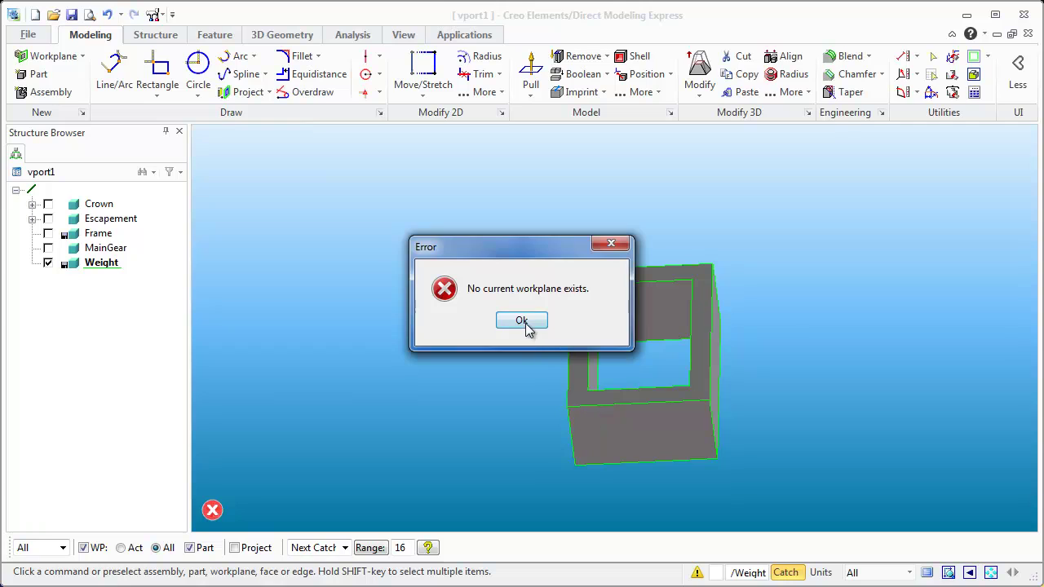
click(526, 326)
Create a workplane on the Weight's underside face and draw a vertical construction line through the midpoint of the face's edge
click(618, 430)
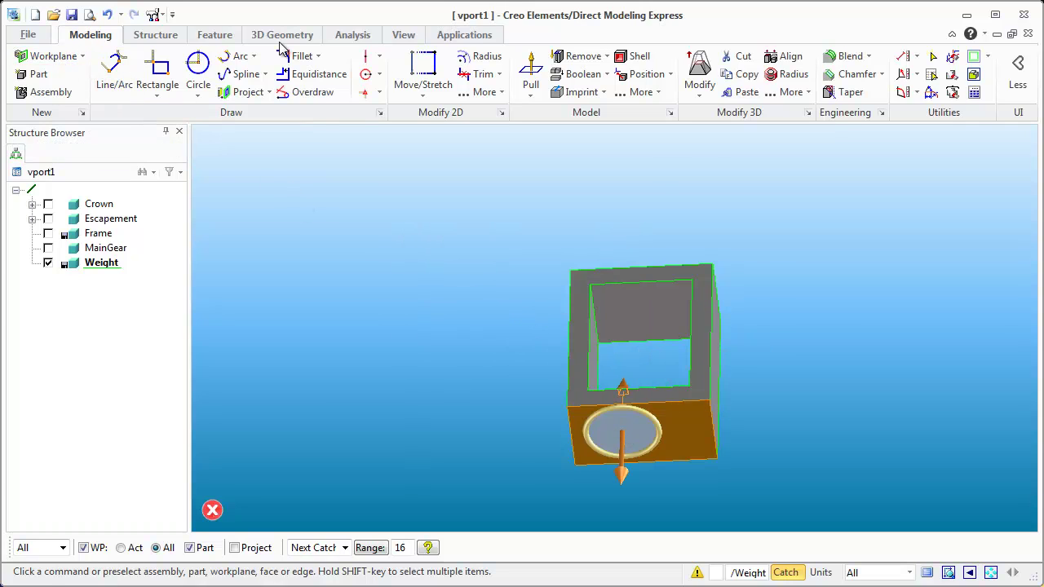
click(198, 77)
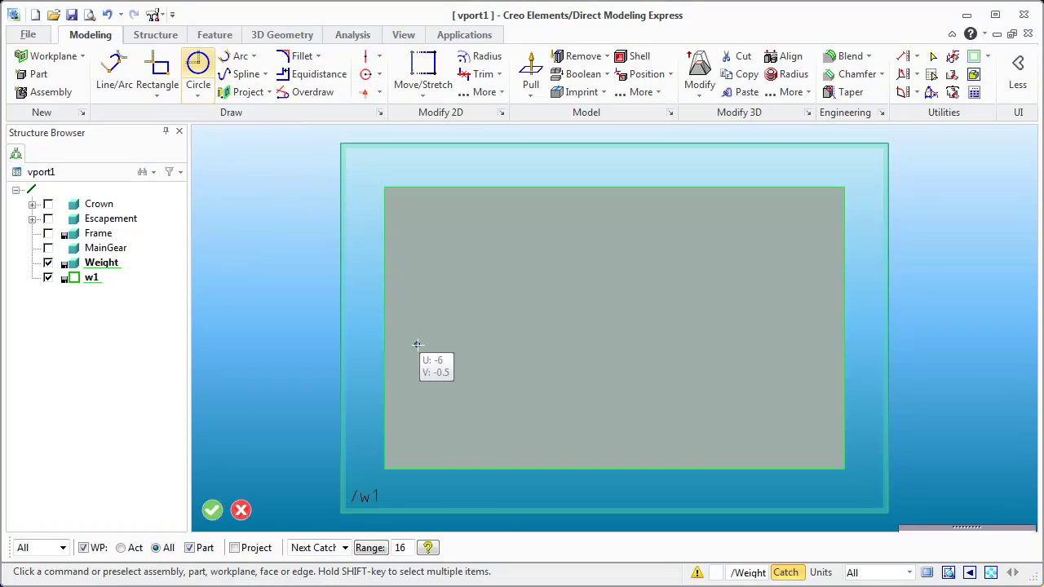
key(Escape)
scroll(440, 214, down, 4)
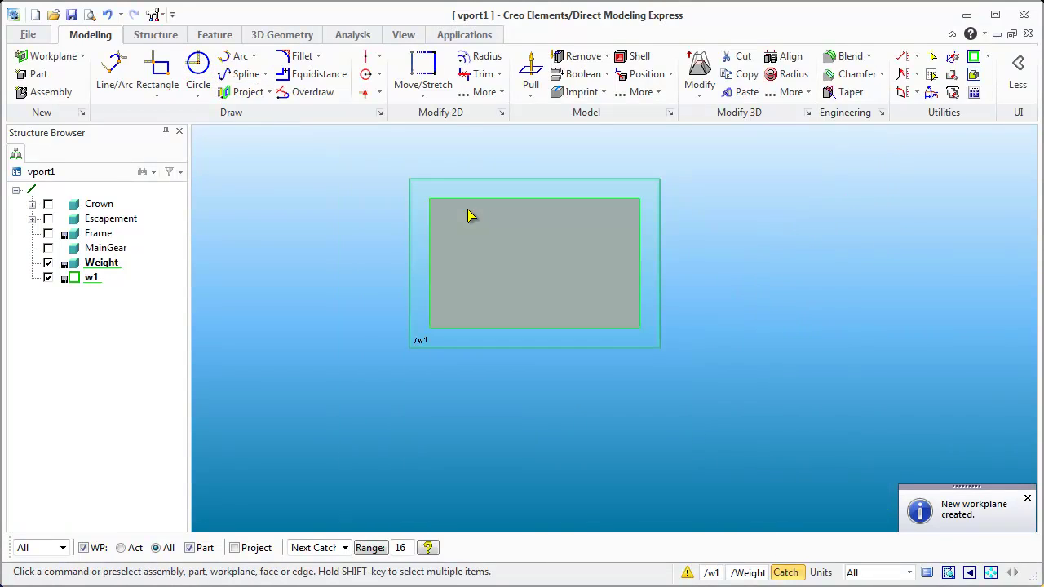
click(365, 56)
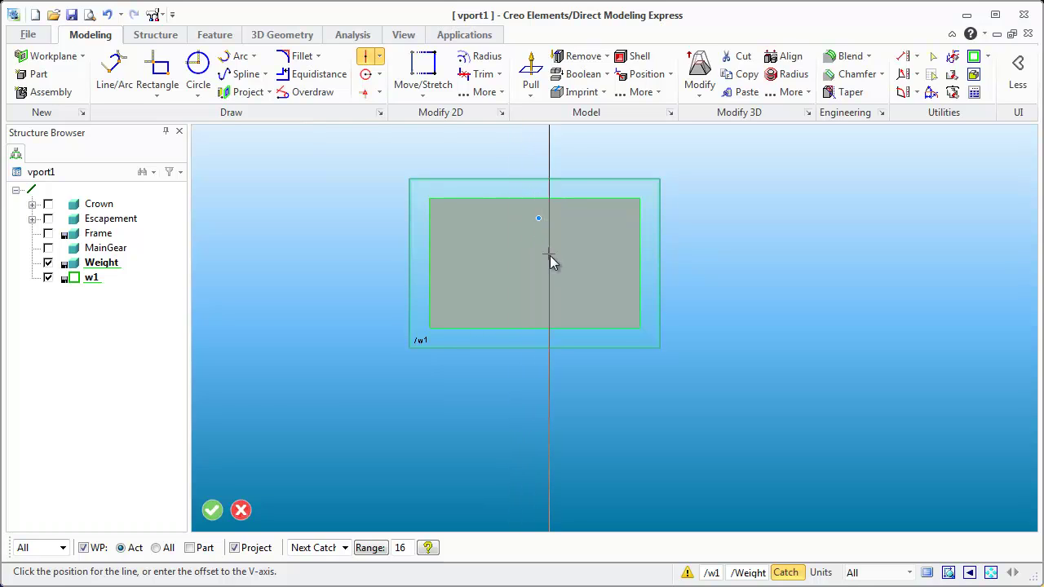
click(535, 328)
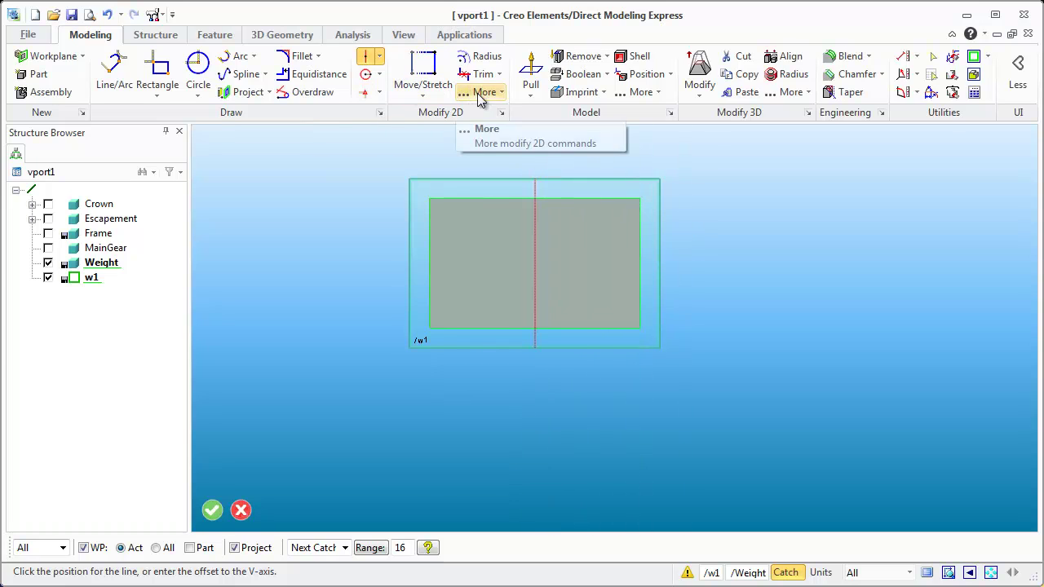
Imprint a line along the construction line to split the Weight's underside face in two, and delete workplane w1
click(603, 92)
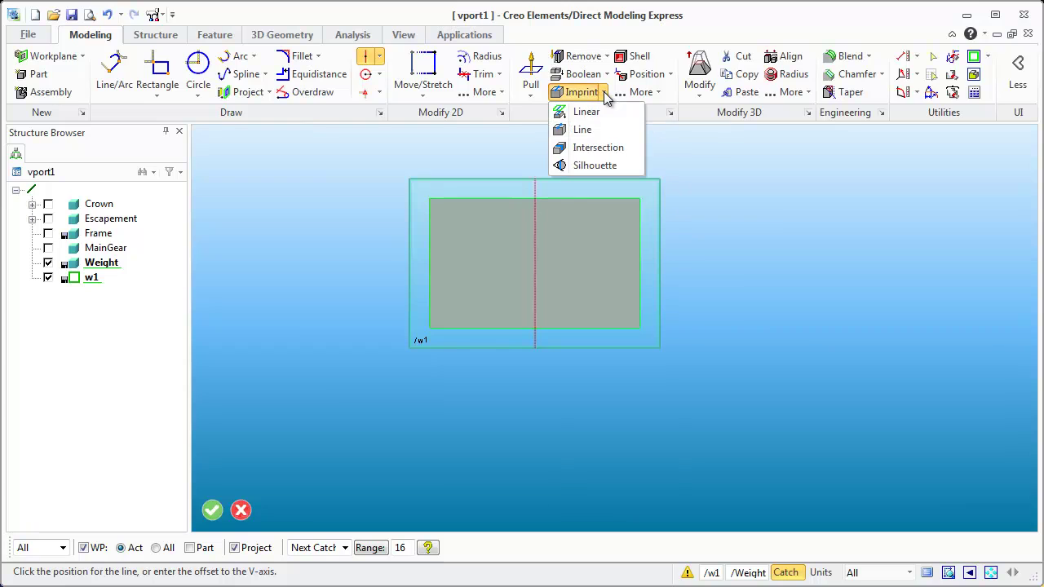
click(582, 130)
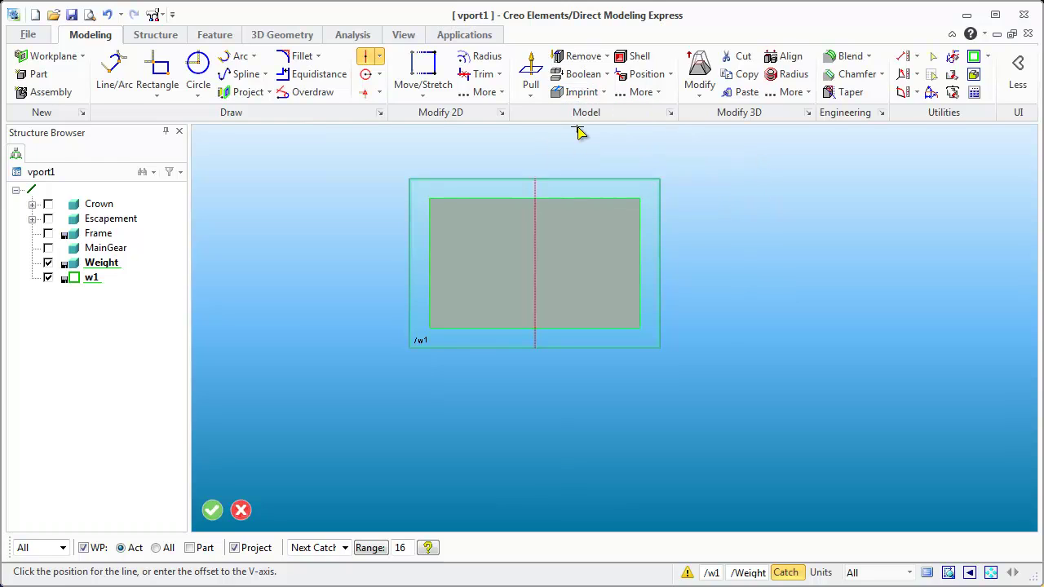
click(537, 202)
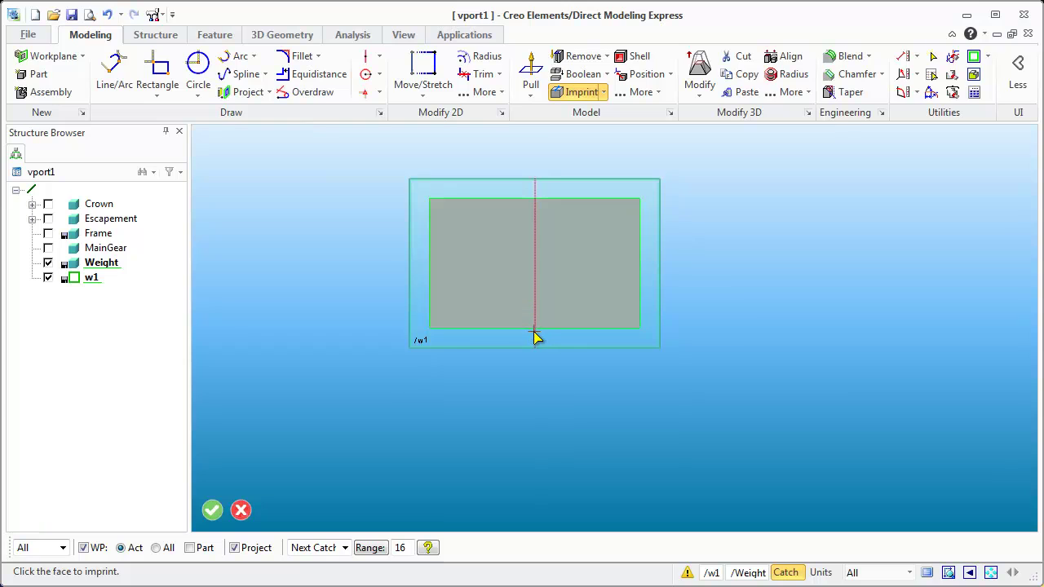
middle_drag(554, 311, 538, 320)
click(552, 310)
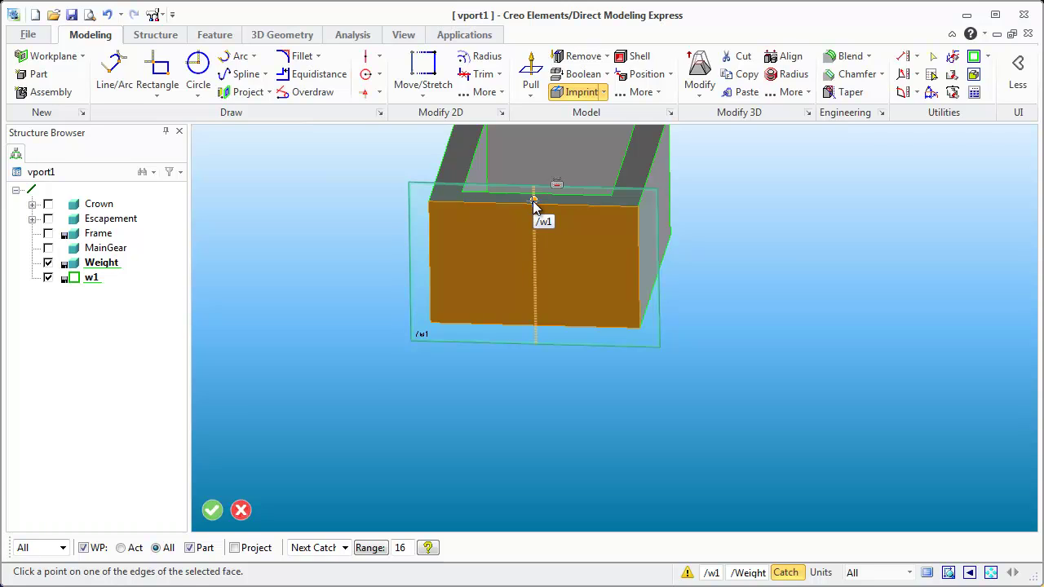
click(534, 338)
middle_drag(587, 319, 578, 287)
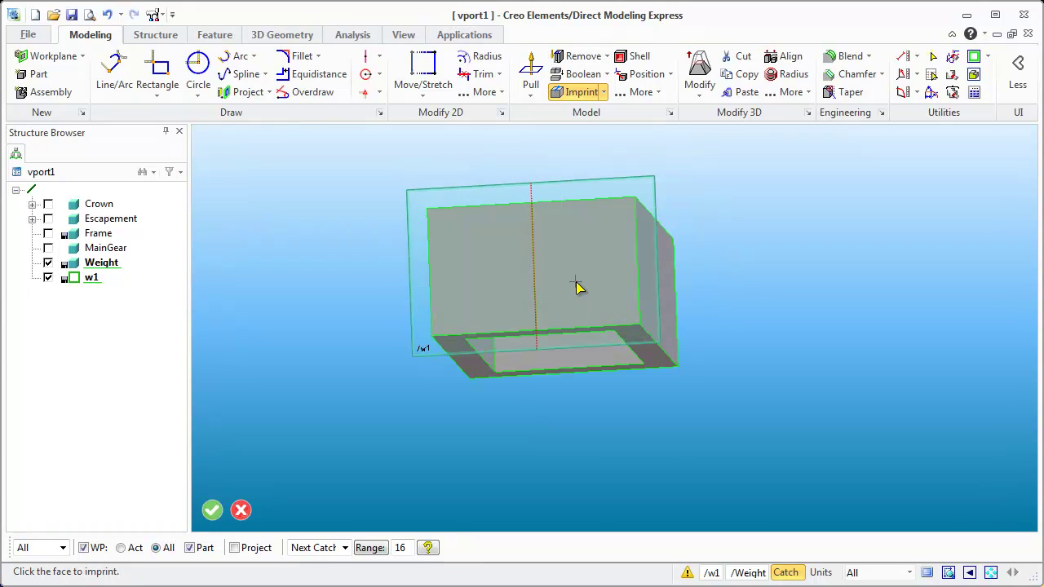
click(563, 281)
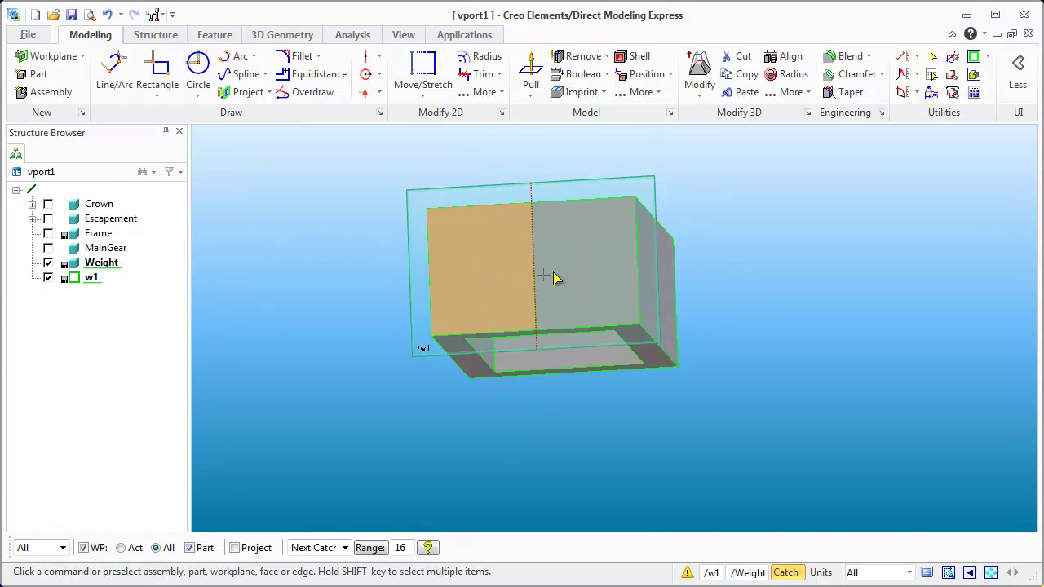
click(584, 190)
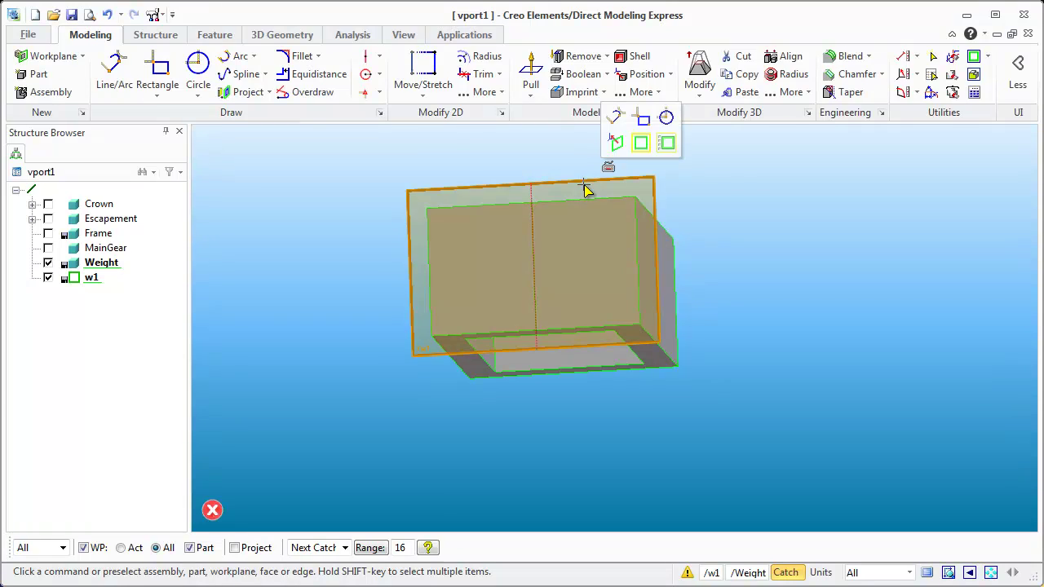
key(Delete)
middle_drag(562, 233, 535, 278)
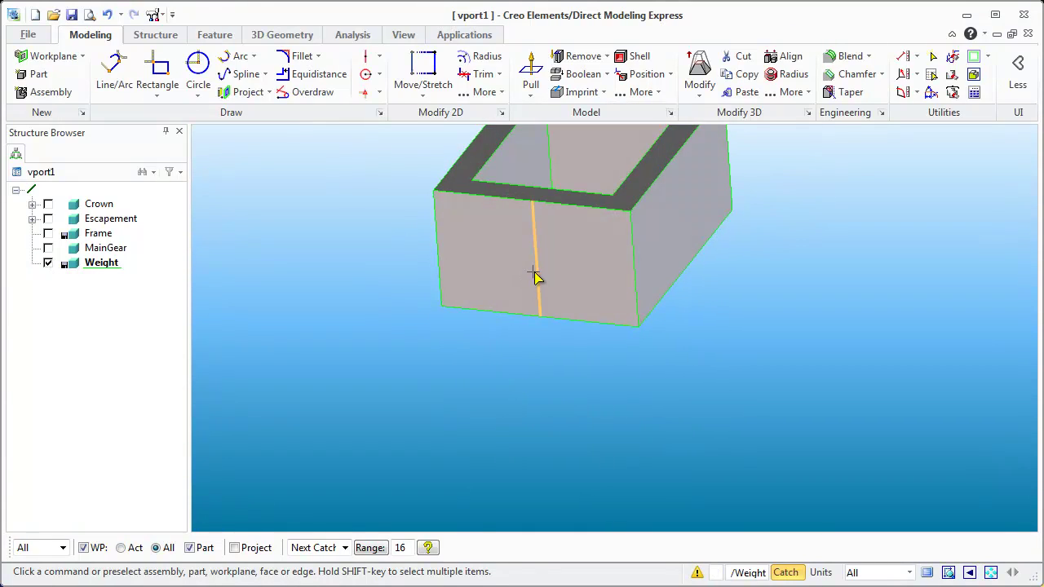
click(536, 278)
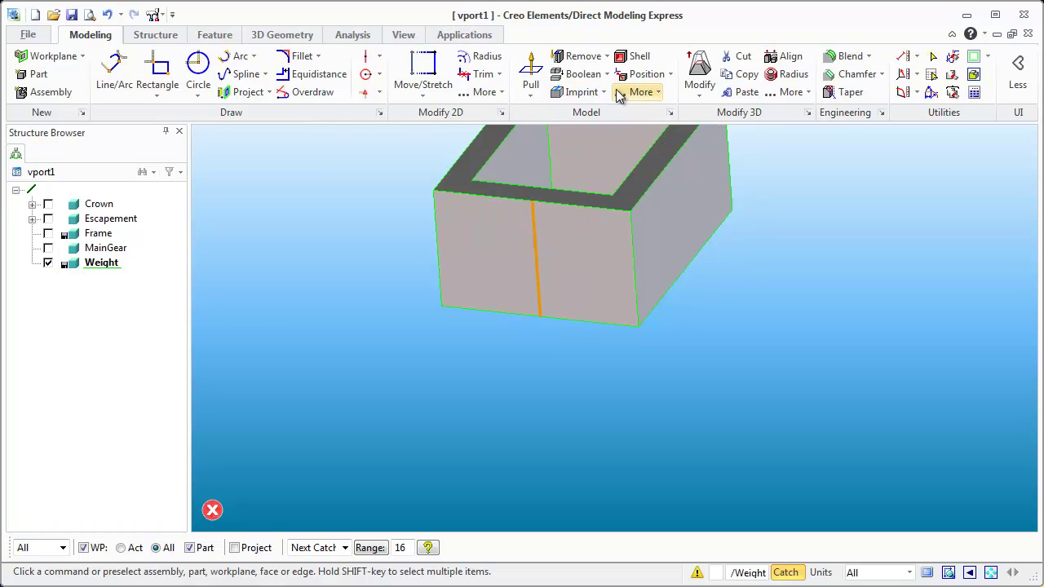
click(699, 73)
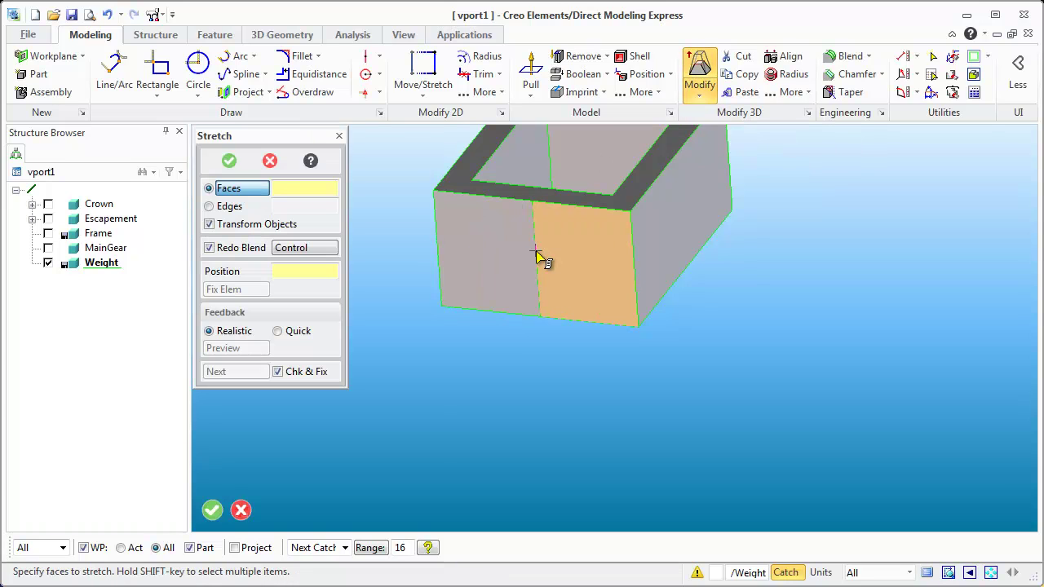
click(273, 162)
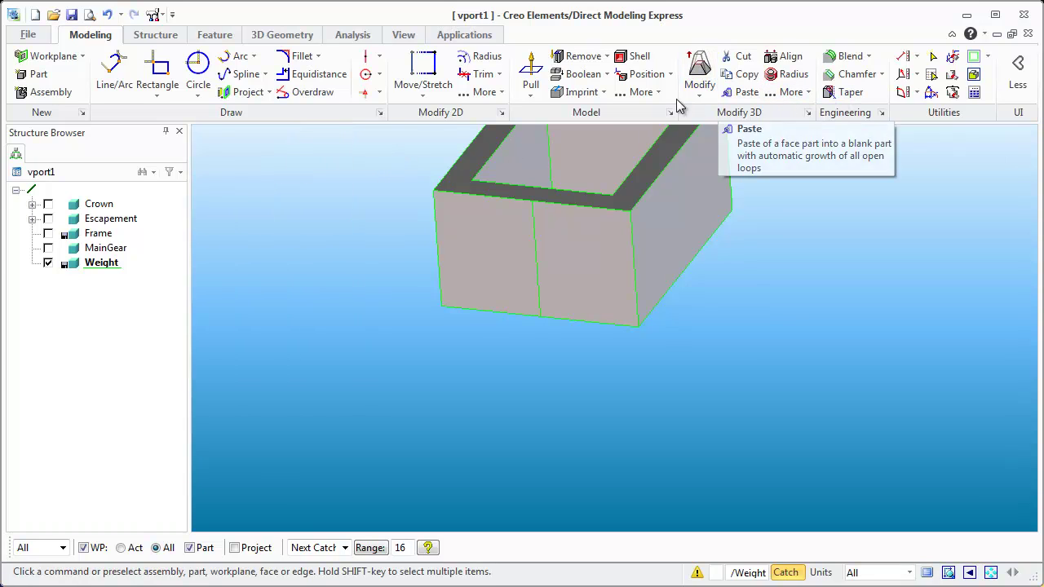
Stretch the imprinted middle edge of the Weight's underside about 4.1 mm downward to form a pointed bottom
click(806, 100)
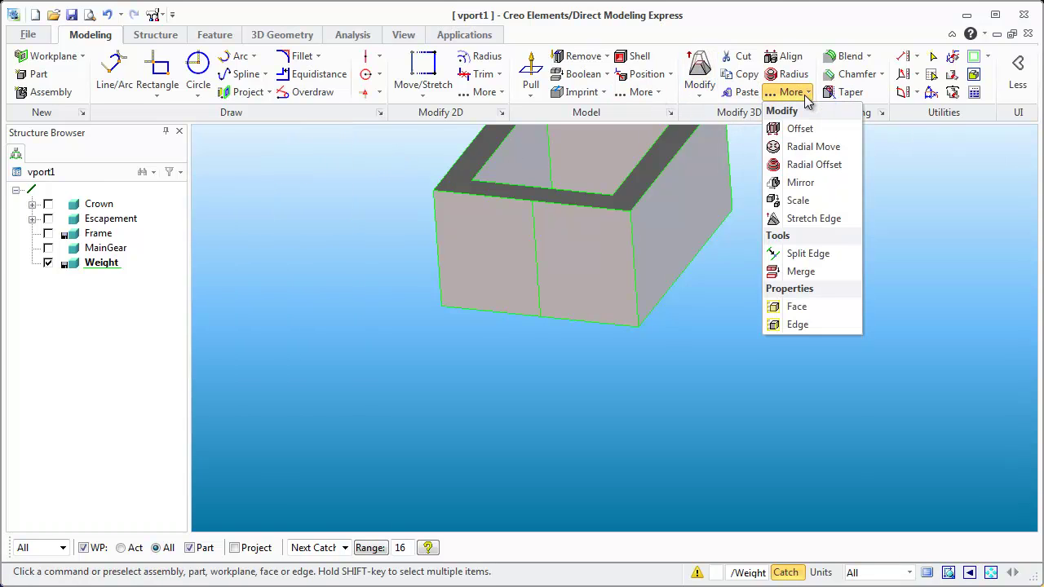
click(803, 220)
click(539, 263)
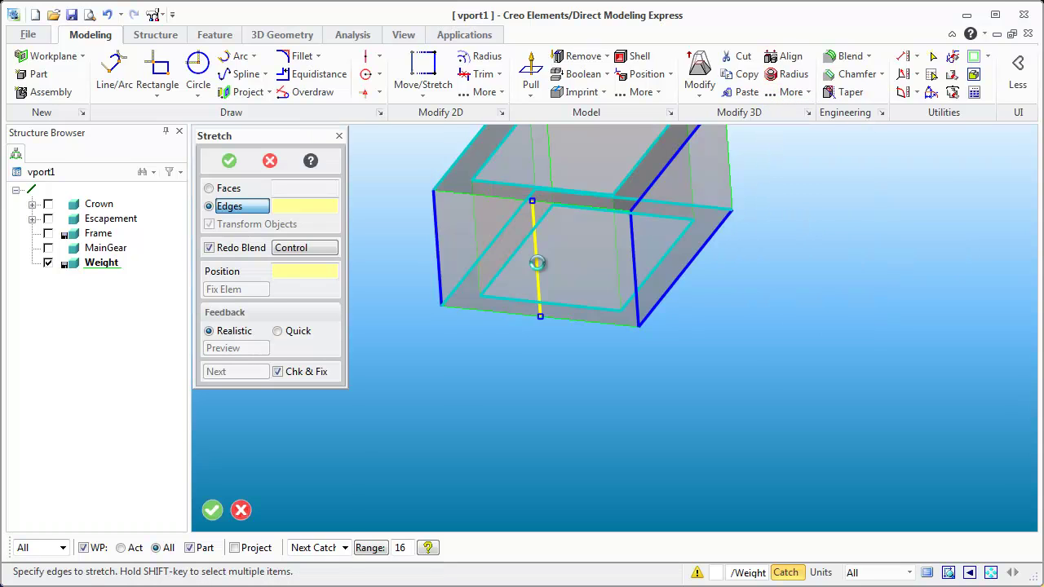
middle_drag(539, 266, 518, 359)
middle_drag(523, 312, 548, 325)
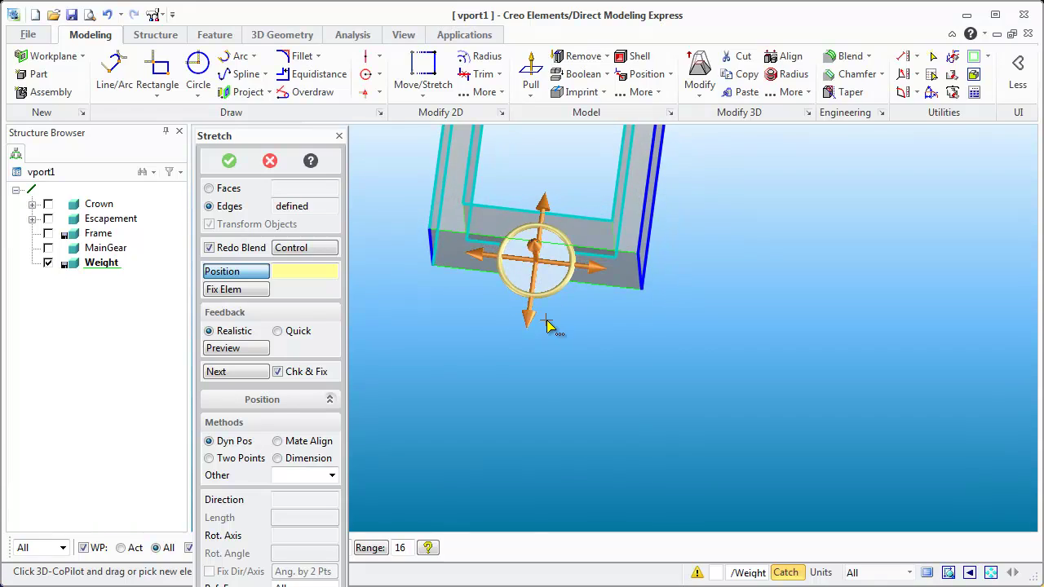
drag(529, 325, 511, 383)
click(228, 161)
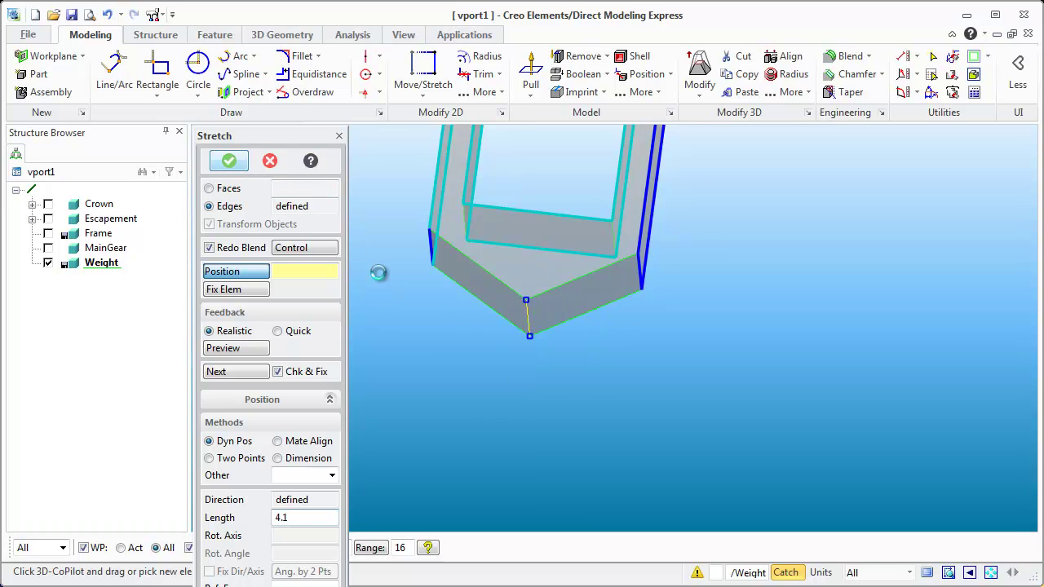
Try to imprint a line across the middle of the Weight's top face
scroll(480, 364, down, 5)
middle_drag(484, 305, 450, 344)
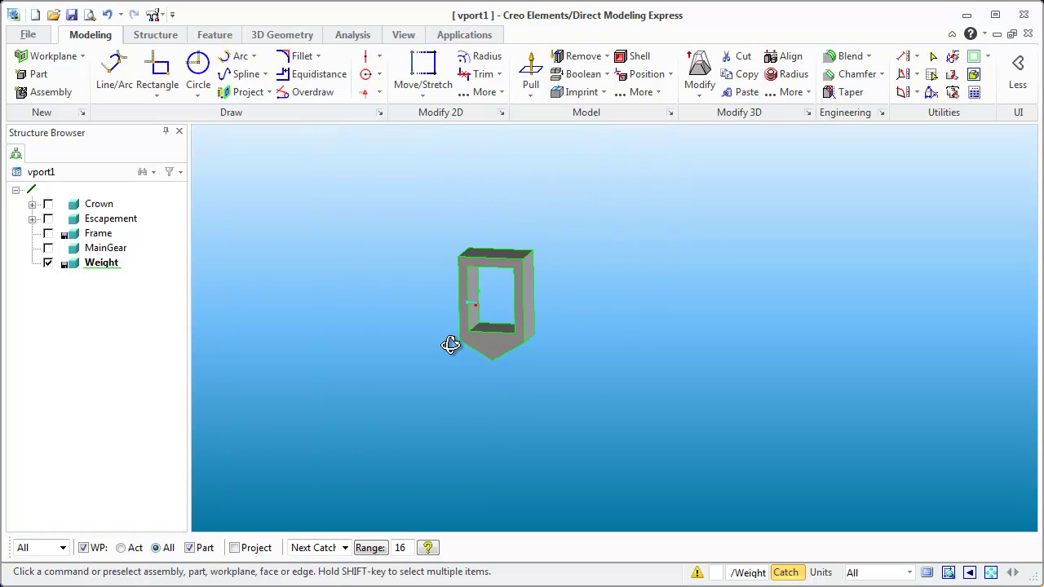
scroll(540, 330, up, 4)
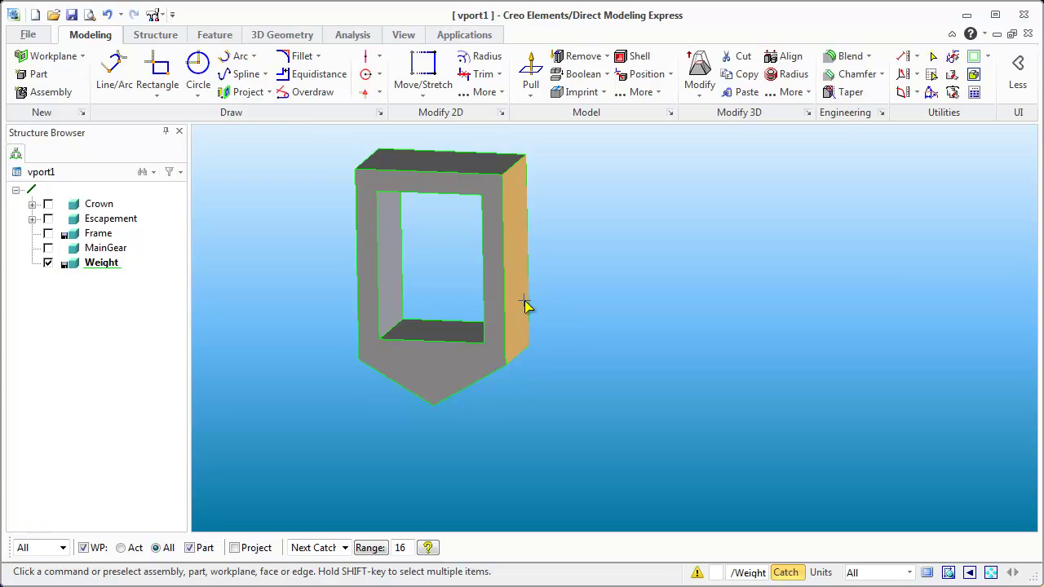
middle_drag(425, 331, 456, 330)
middle_drag(453, 149, 436, 172)
click(435, 174)
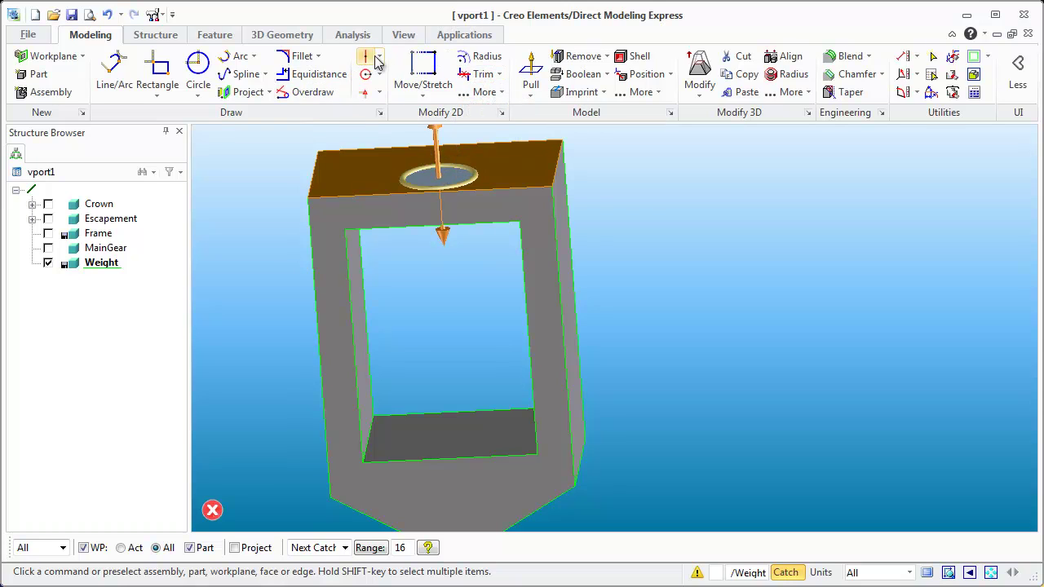
click(577, 93)
click(576, 129)
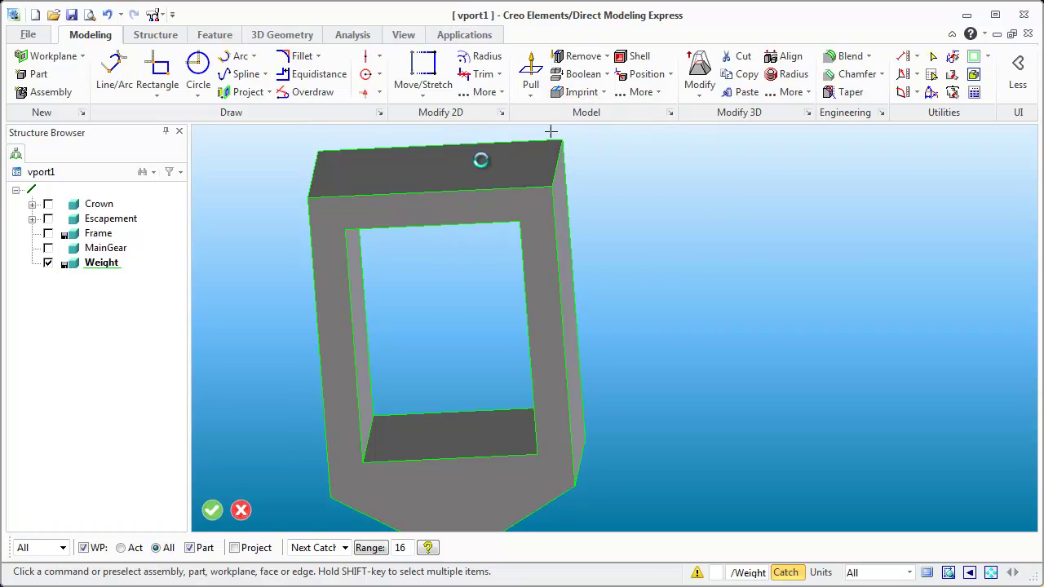
click(488, 156)
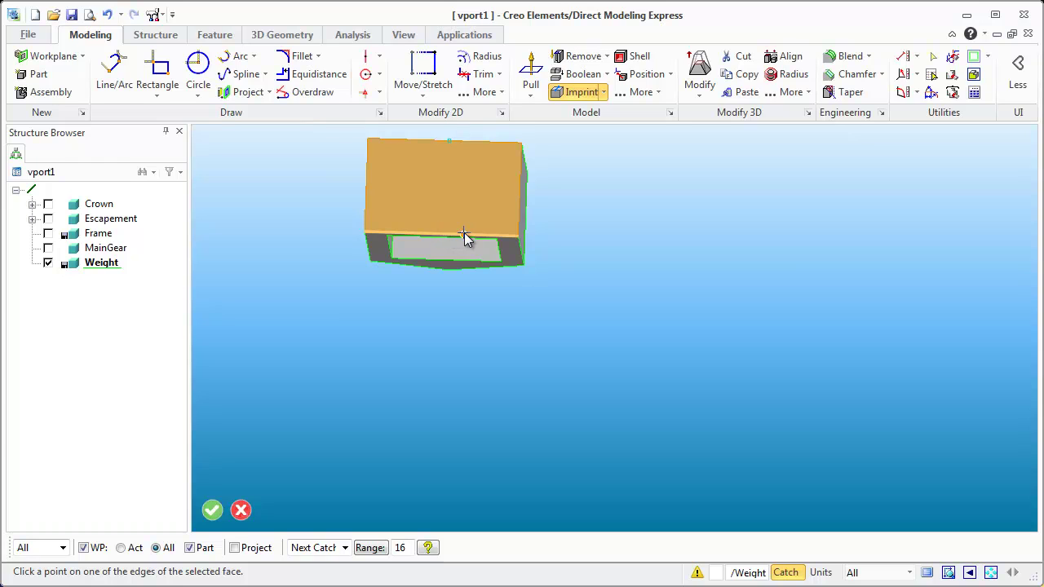
click(464, 233)
Imprint a diagonal line across the Weight's top face from its back edge to its front edge
click(581, 92)
click(432, 145)
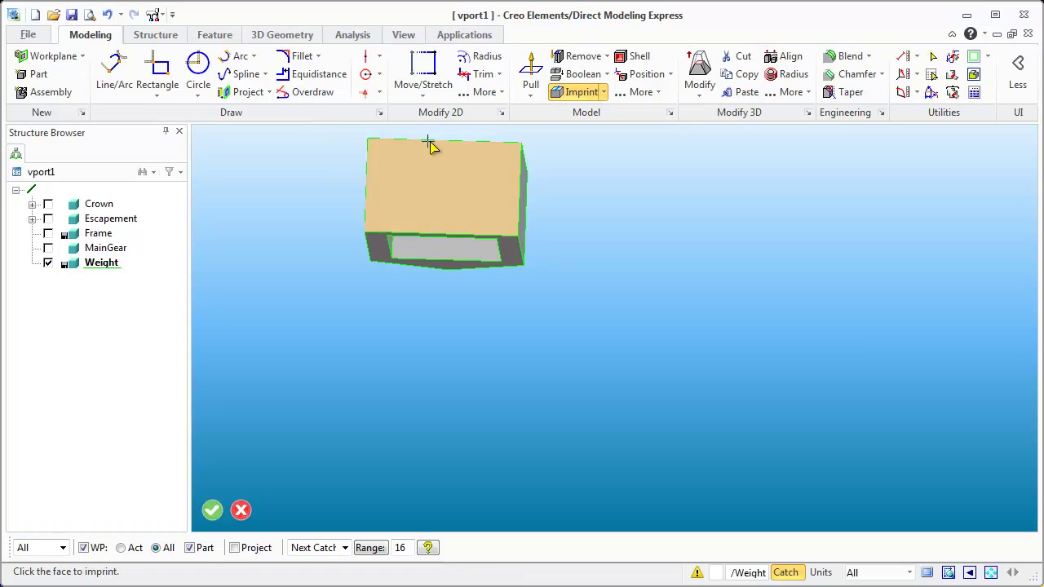
click(439, 166)
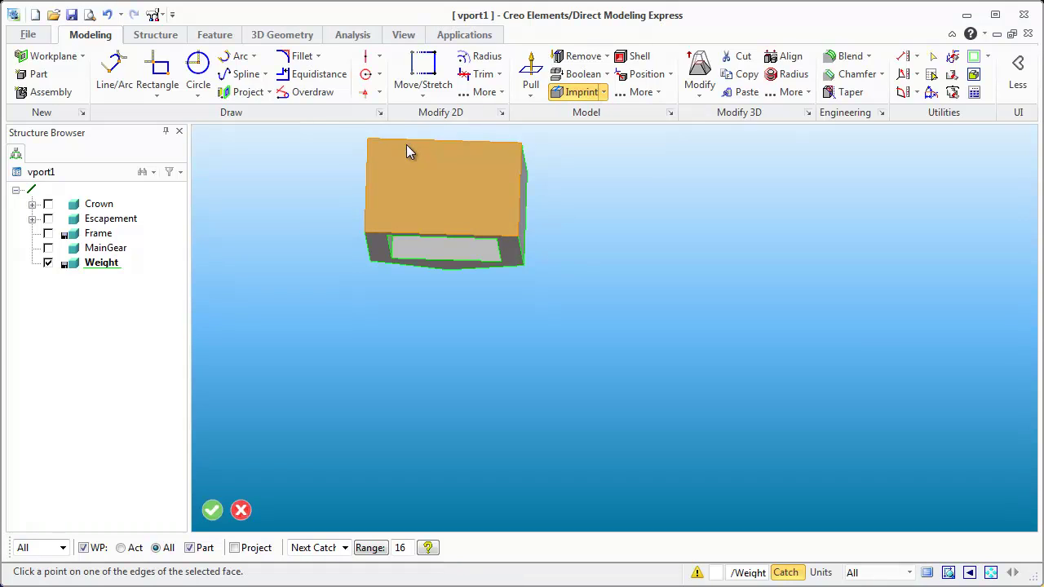
click(486, 235)
click(481, 220)
middle_drag(460, 212, 450, 169)
Stretch the diagonal edge on the Weight's top face a short distance upward to form a slanted ridge
click(451, 201)
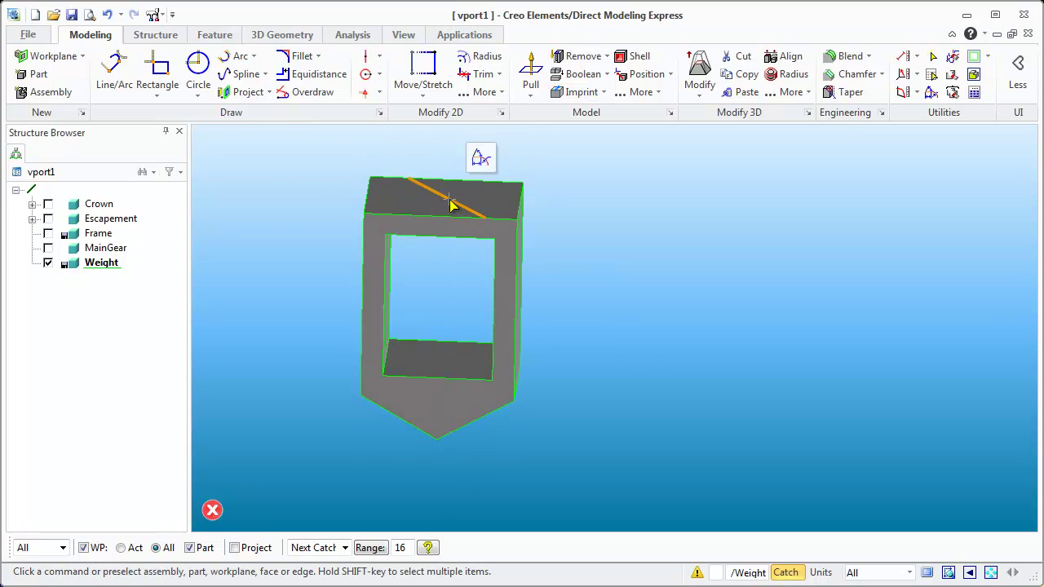
click(806, 93)
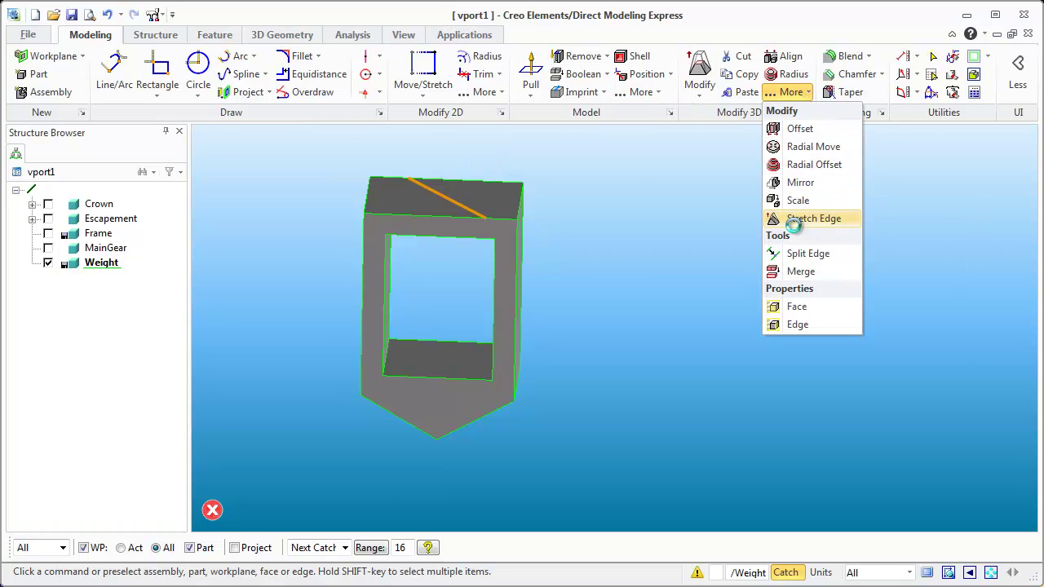
click(801, 218)
drag(451, 148, 448, 134)
middle_click(501, 221)
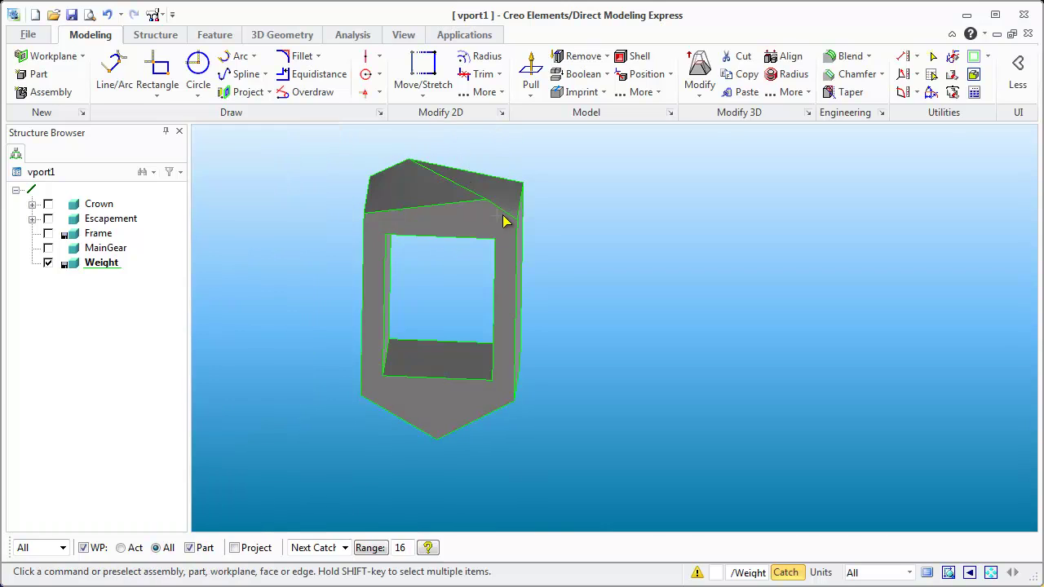
middle_drag(547, 257, 440, 277)
click(441, 278)
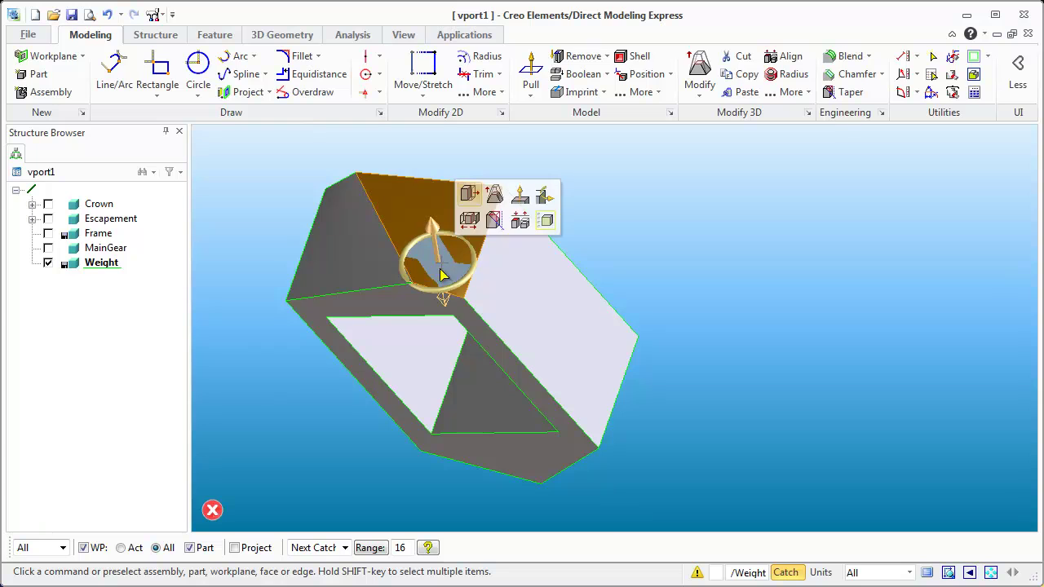
middle_drag(467, 200, 670, 346)
scroll(670, 346, down, 5)
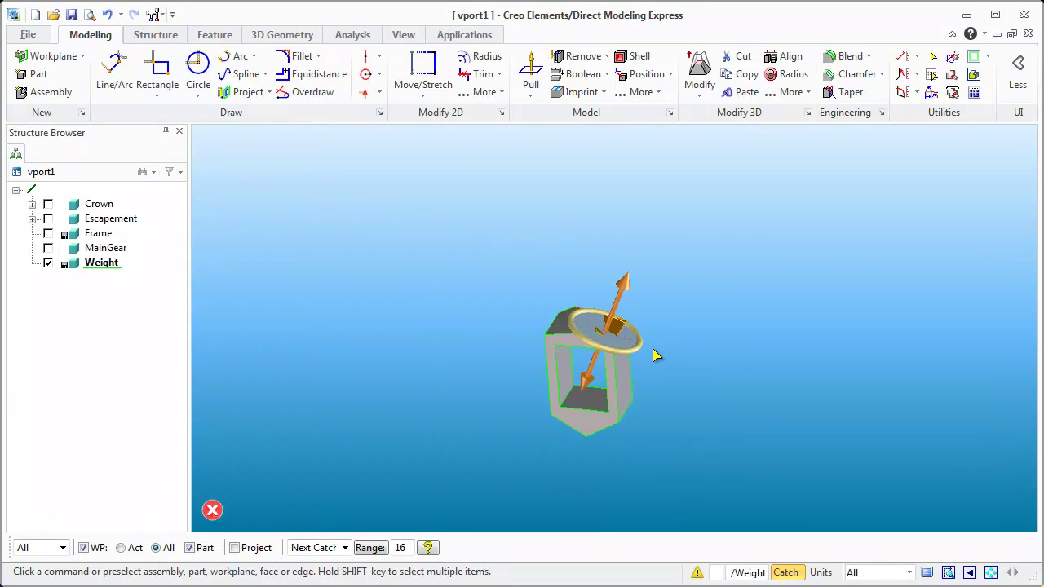
key(Escape)
Show the Crown, Escapement, Frame and MainGear together with the Weight
scroll(562, 413, up, 3)
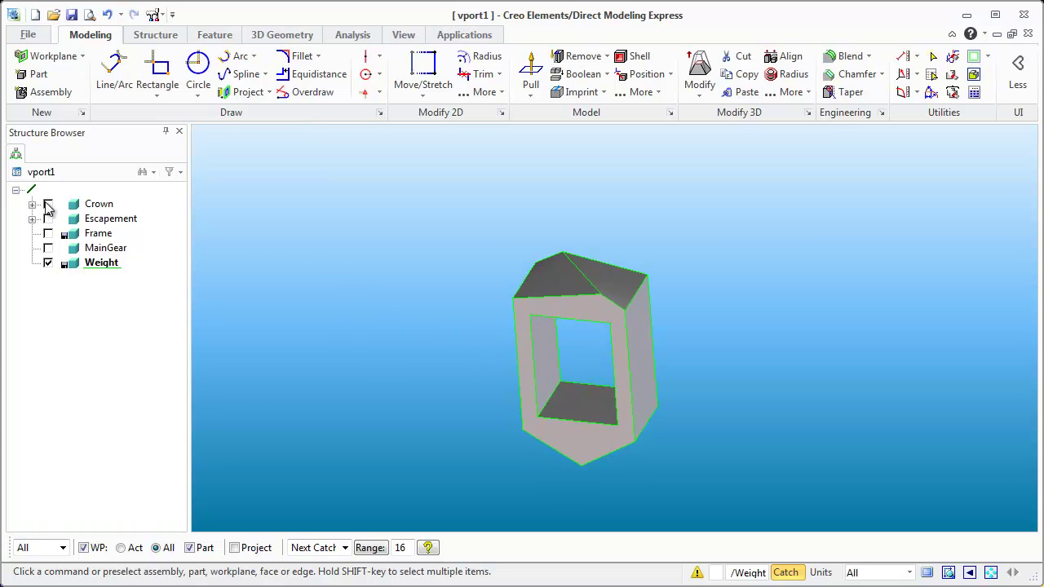
click(47, 219)
click(48, 233)
click(48, 248)
middle_drag(471, 396, 602, 308)
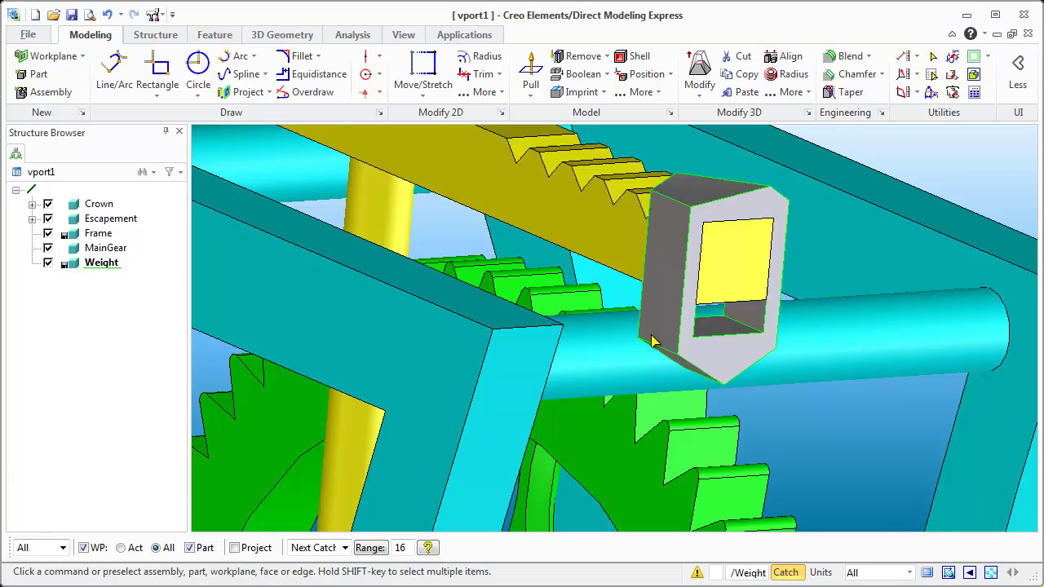
Examine the Weight's fit on the Escapement's crossbar within the whole clock assembly, from the front and at an angle
scroll(653, 384, down, 10)
middle_drag(653, 383, 713, 422)
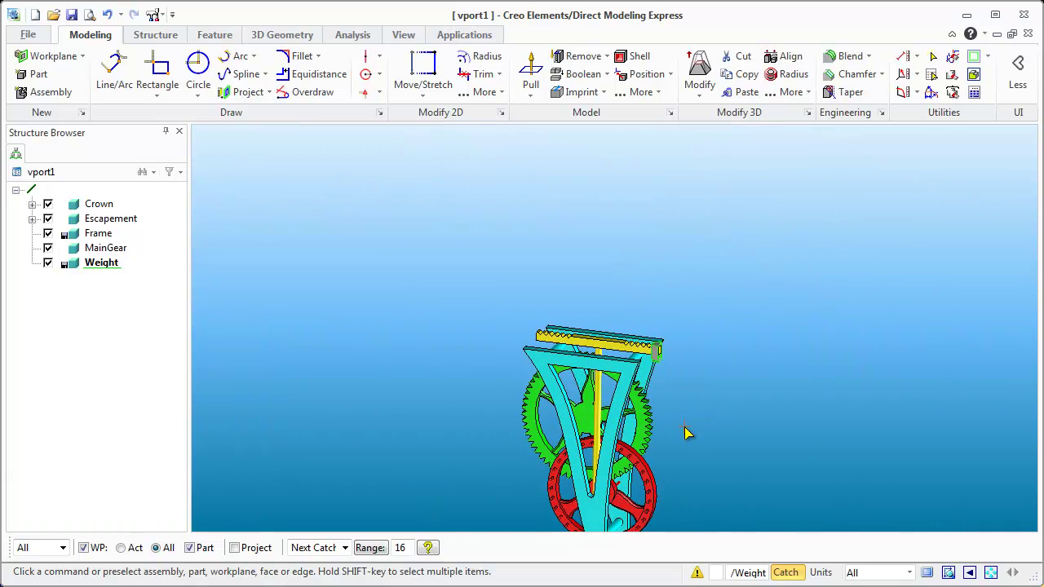
key(F2)
key(Left)
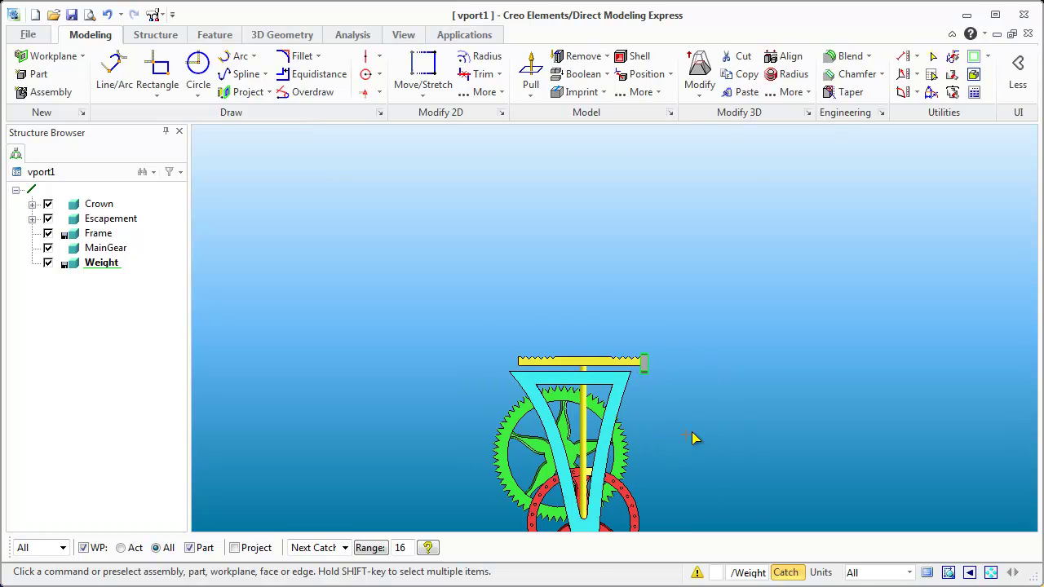
key(F2)
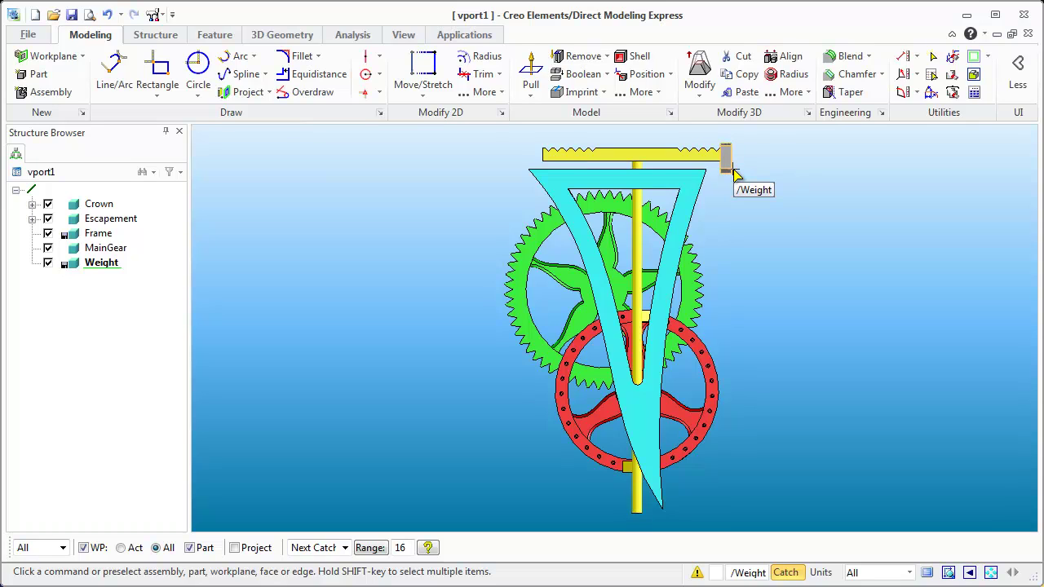
middle_drag(660, 405, 601, 412)
scroll(655, 443, down, 5)
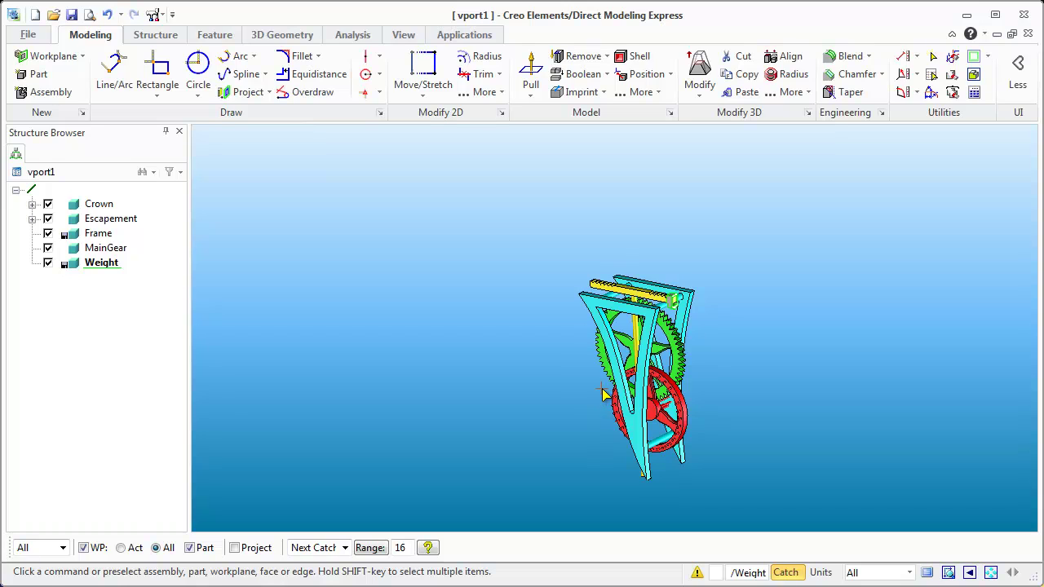